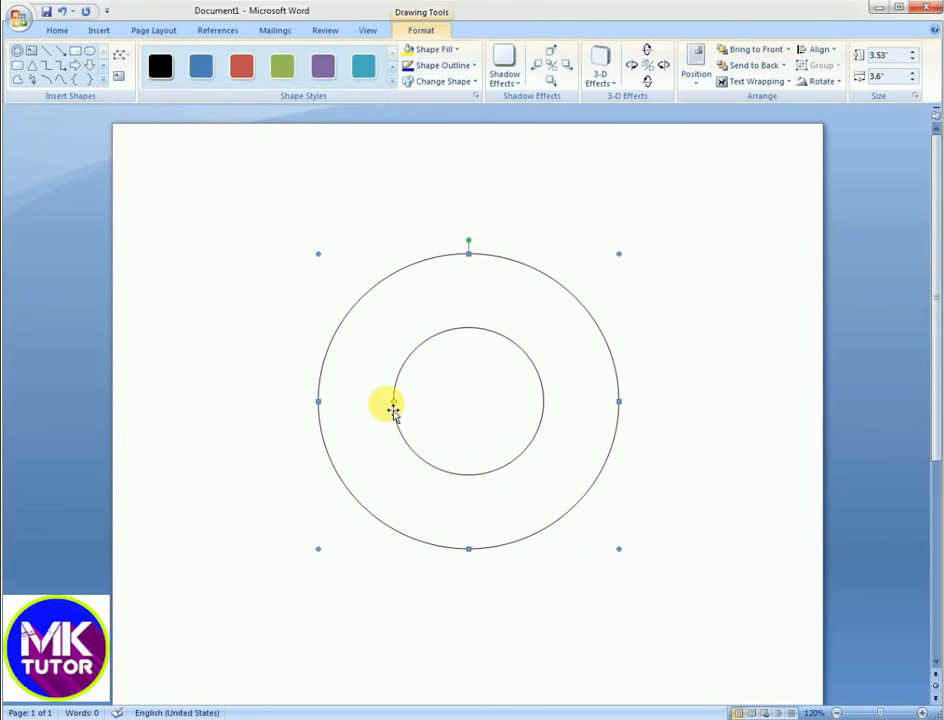
# - Enlarge the hole of the donut shape to make a narrow ring and fill it with the dark brown wood texture
pyautogui.moveTo(393, 403); pyautogui.dragTo(353, 391)
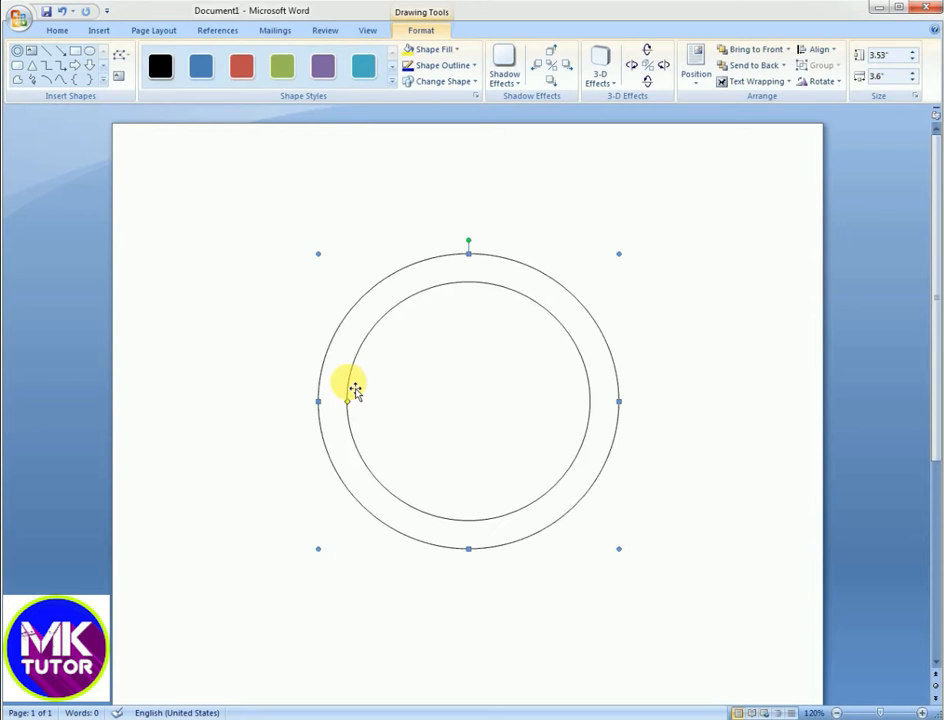
pyautogui.click(440, 49)
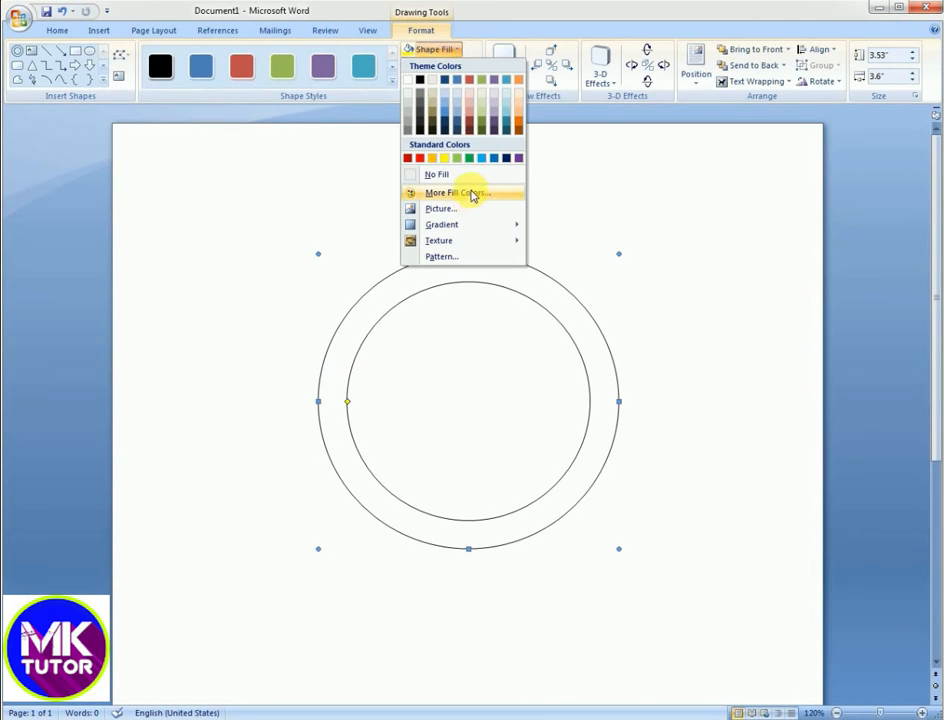
pyautogui.moveTo(490, 243)
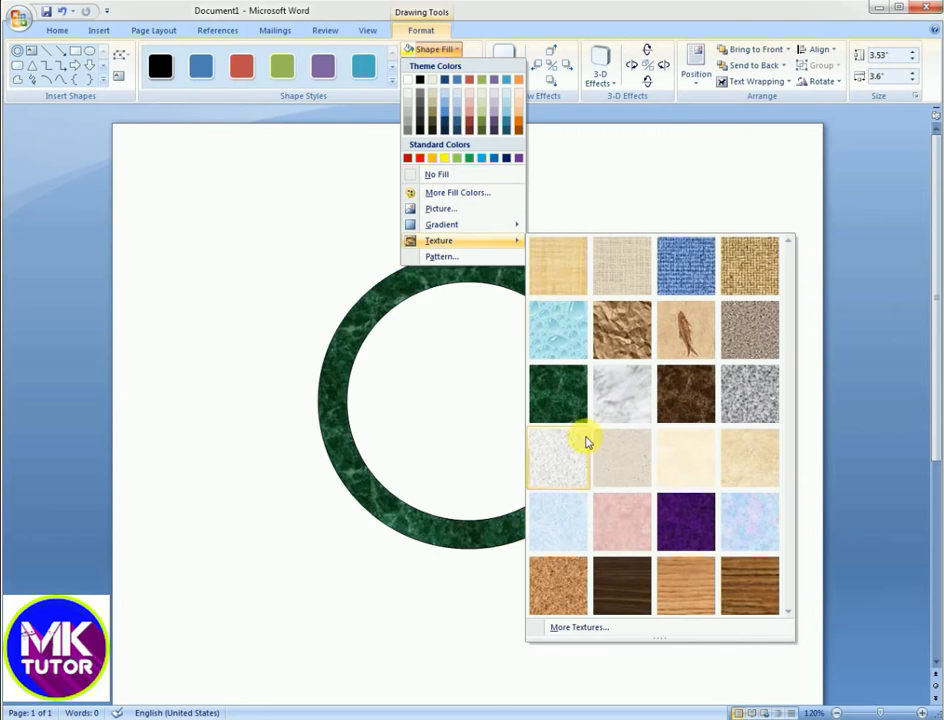
pyautogui.click(623, 587)
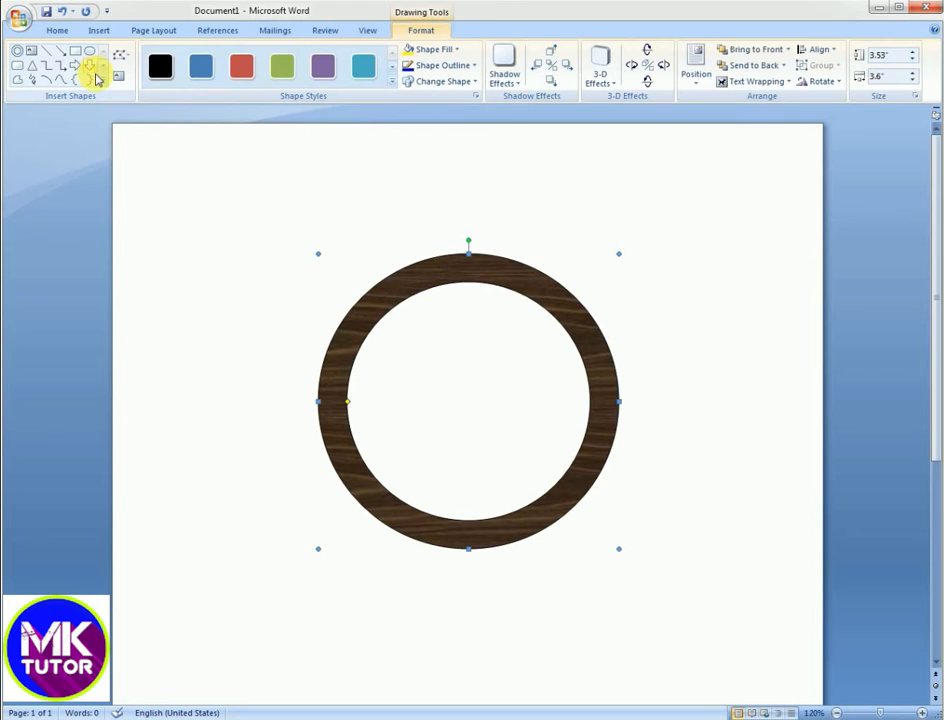
# - Draw a 32-point star over the wooden ring and stretch it to about 3.36" high by 3.41" wide
pyautogui.click(101, 77)
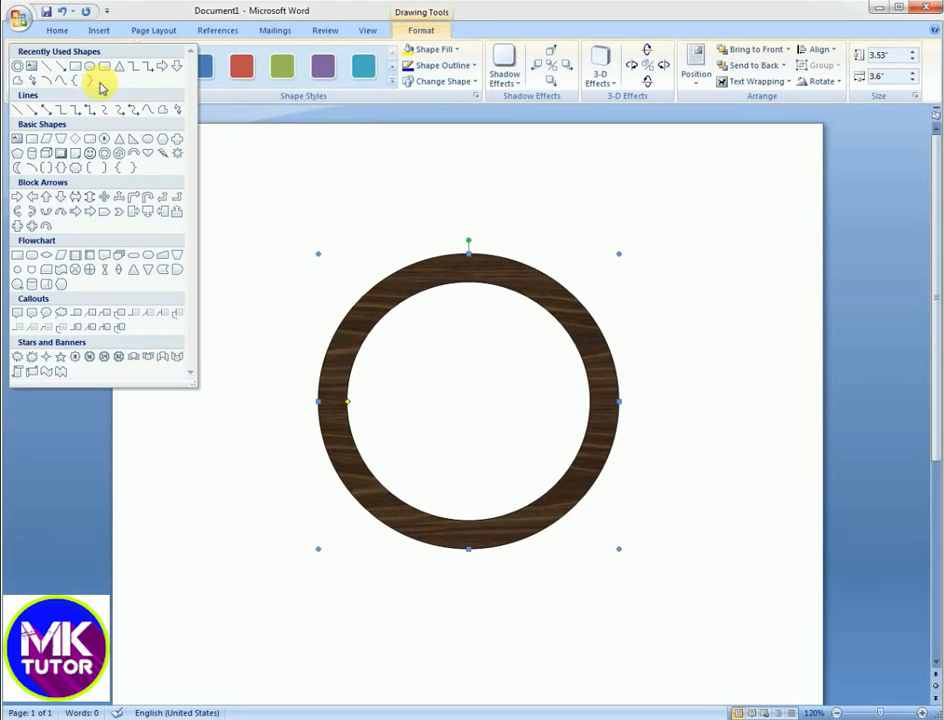
pyautogui.click(125, 357)
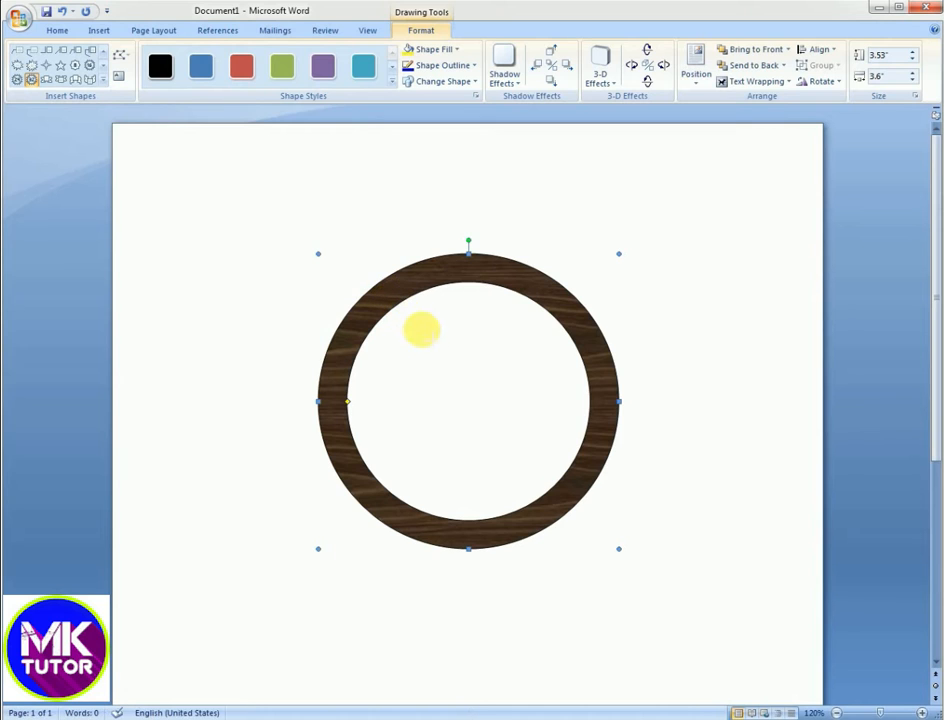
pyautogui.moveTo(523, 452); pyautogui.dragTo(607, 508)
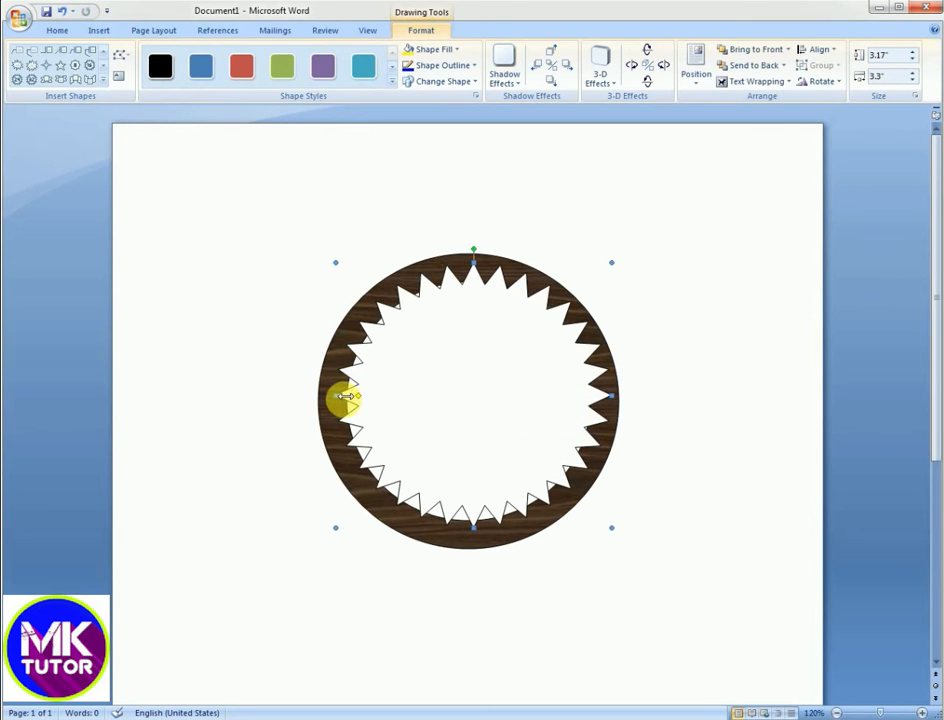
pyautogui.moveTo(343, 400); pyautogui.dragTo(331, 394)
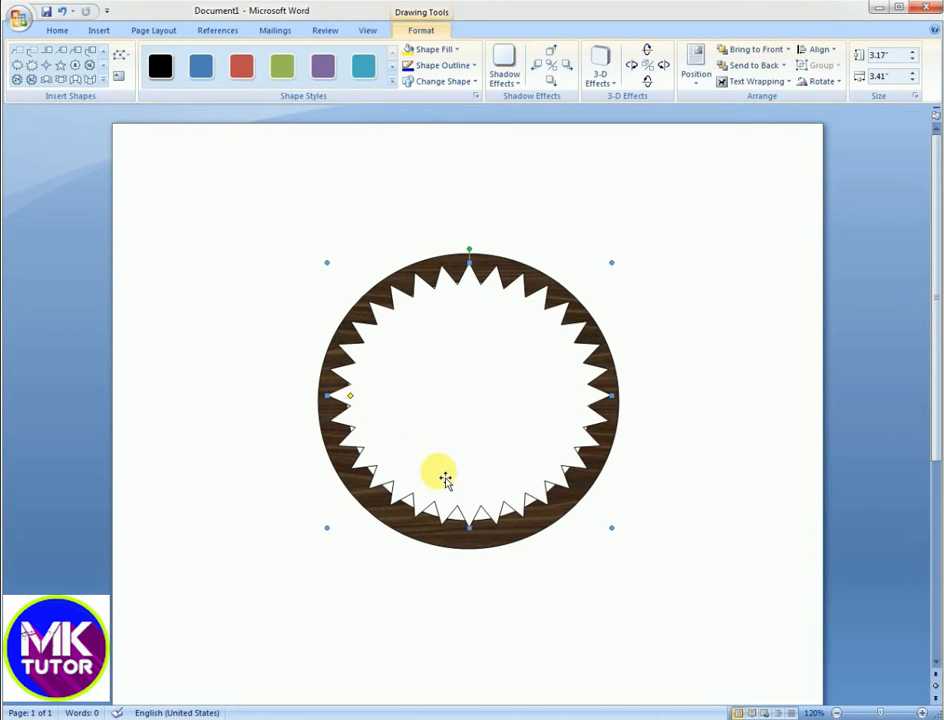
pyautogui.moveTo(471, 533); pyautogui.dragTo(479, 551)
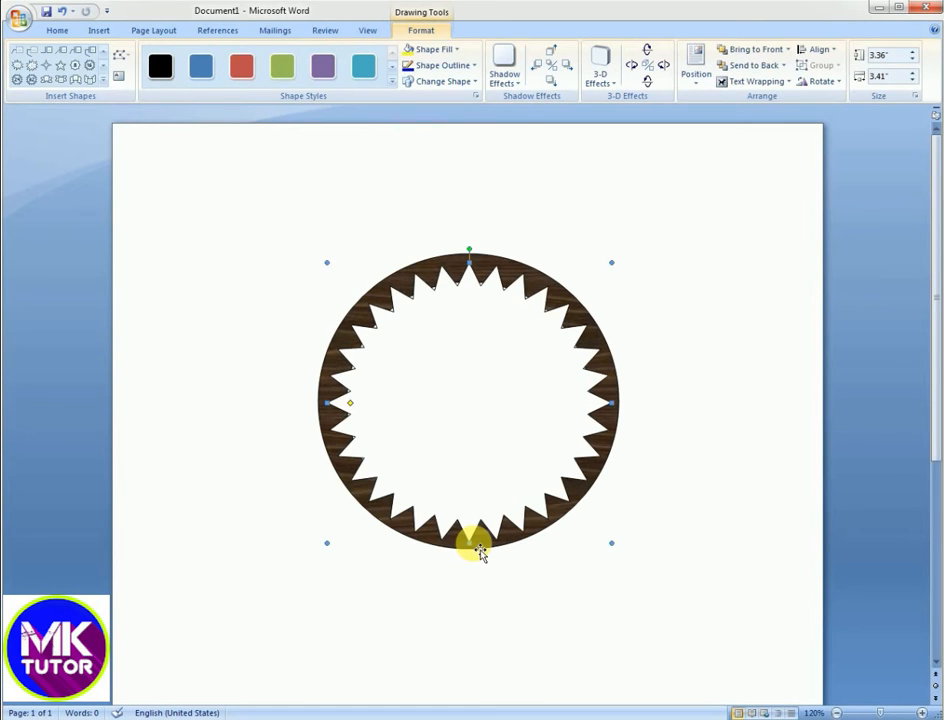
# - Center the star within the wooden ring at about 3.45" high and make its points shallower
pyautogui.click(486, 326)
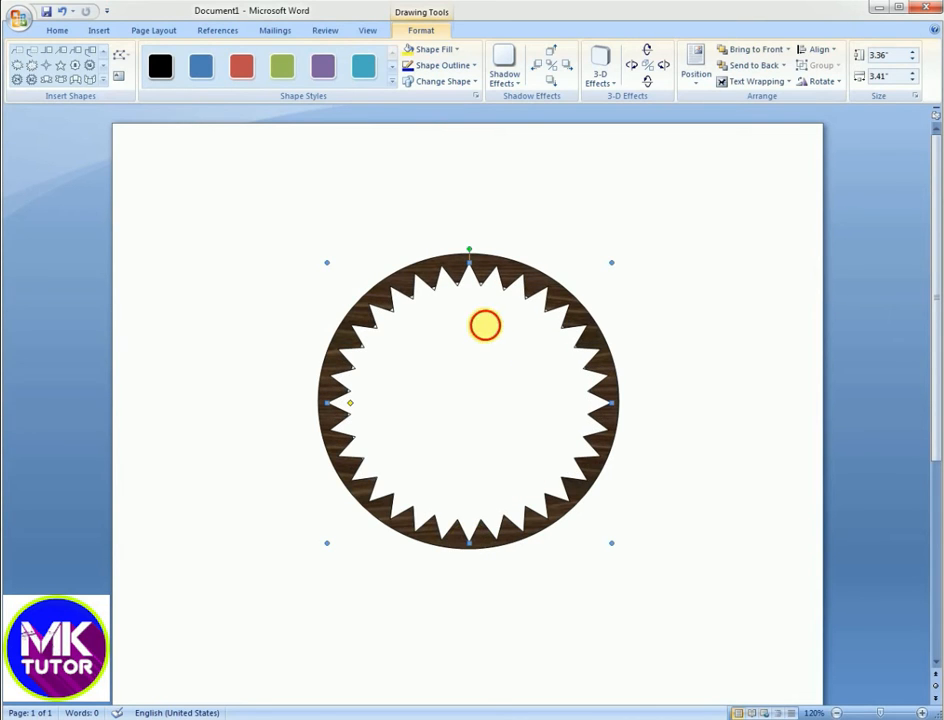
pyautogui.hotkey('ctrl', 'Up')
pyautogui.hotkey('ctrl', 'Up')
pyautogui.hotkey('ctrl', 'Up')
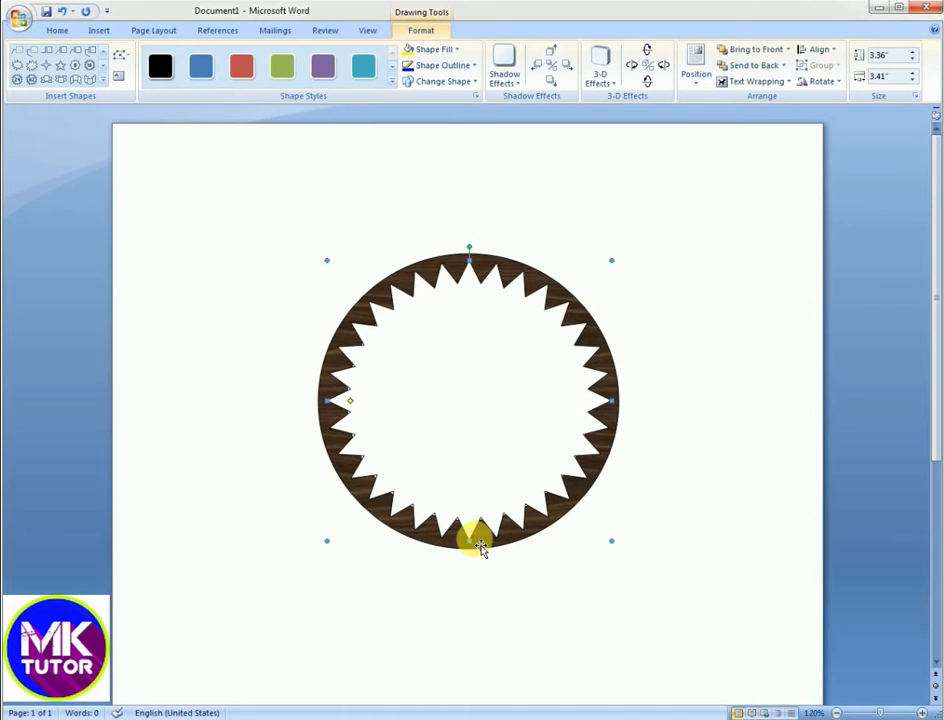
pyautogui.moveTo(469, 543); pyautogui.dragTo(470, 548)
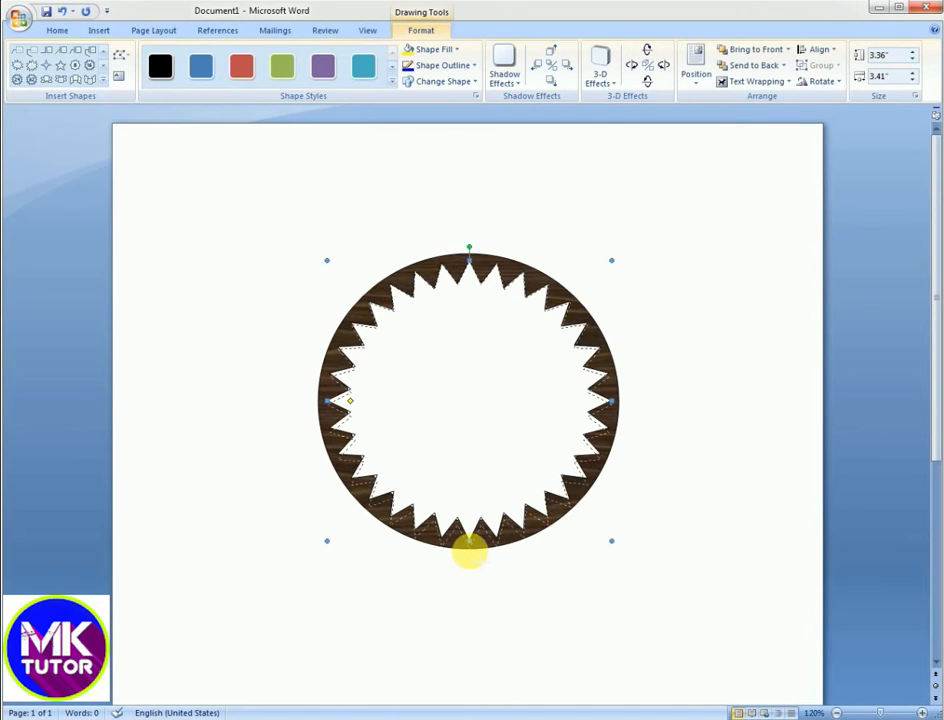
pyautogui.moveTo(469, 548); pyautogui.dragTo(471, 552)
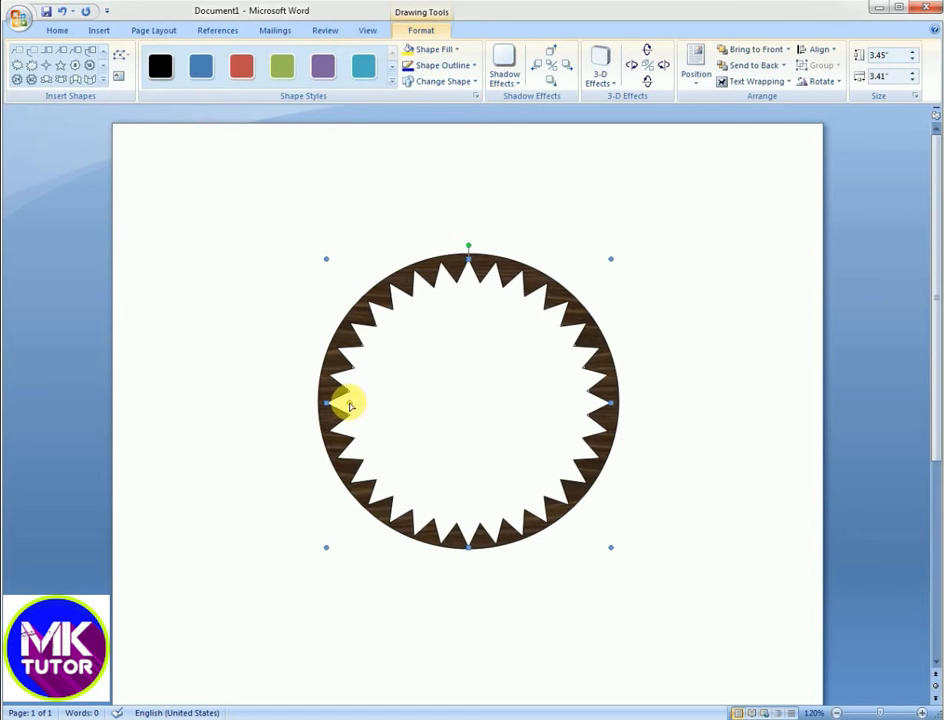
pyautogui.moveTo(343, 406); pyautogui.dragTo(344, 407)
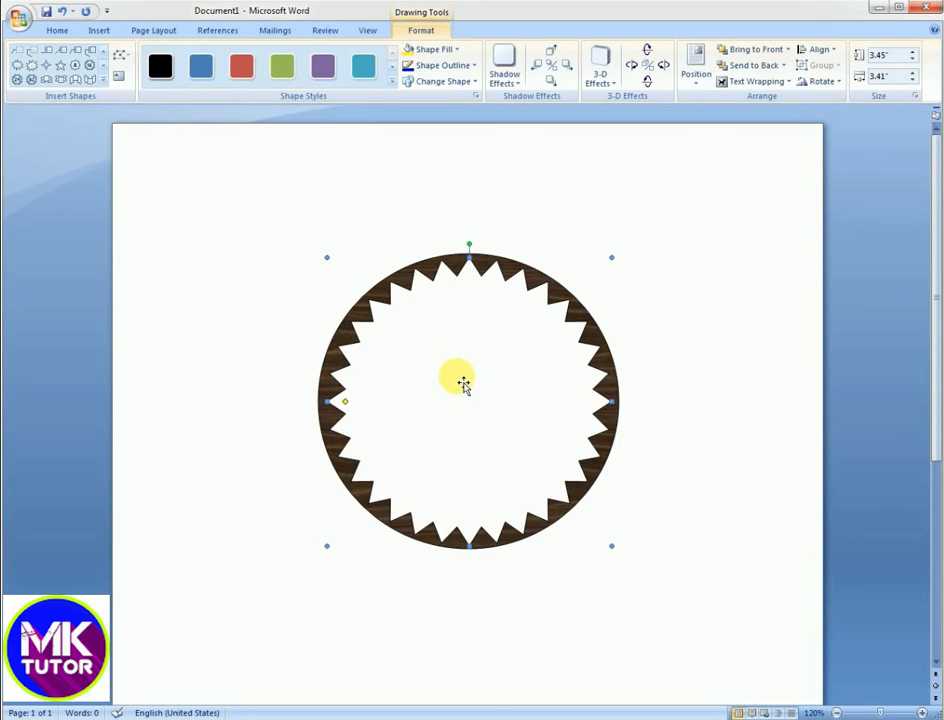
# - Draw a second donut inside the star and stretch it to about 3" high by 2.95" wide, reaching the bases of the points
pyautogui.click(103, 82)
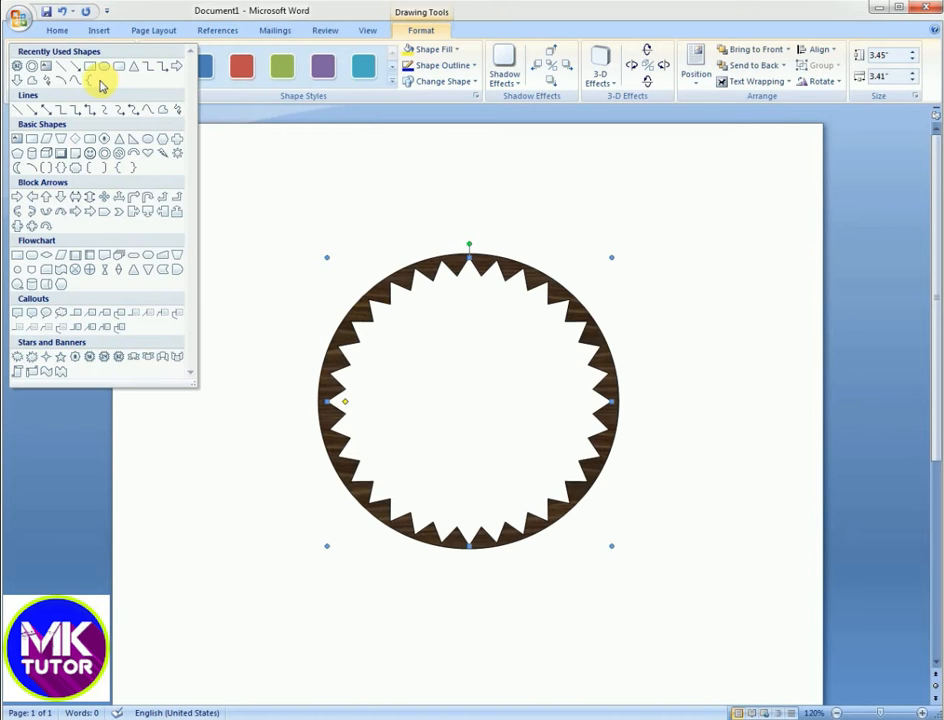
pyautogui.click(105, 156)
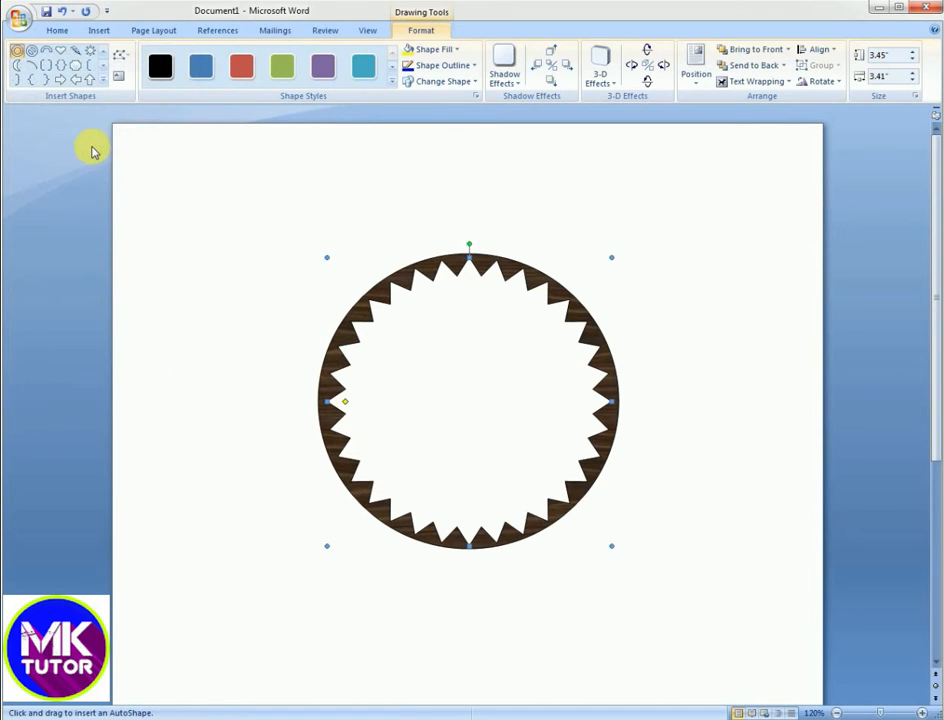
pyautogui.moveTo(405, 302); pyautogui.dragTo(592, 497)
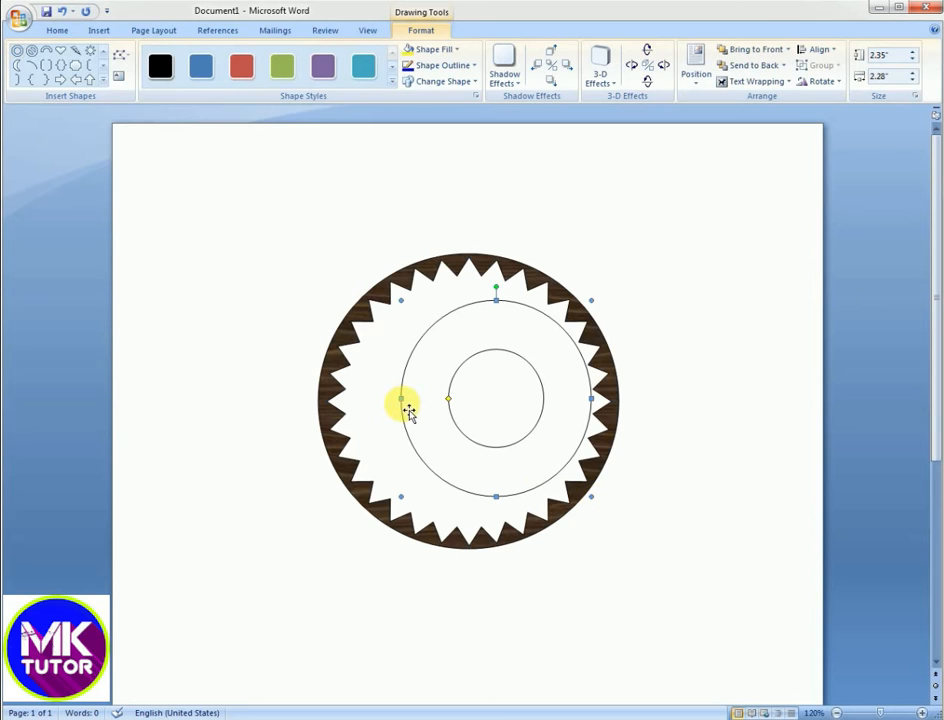
pyautogui.moveTo(404, 399); pyautogui.dragTo(345, 398)
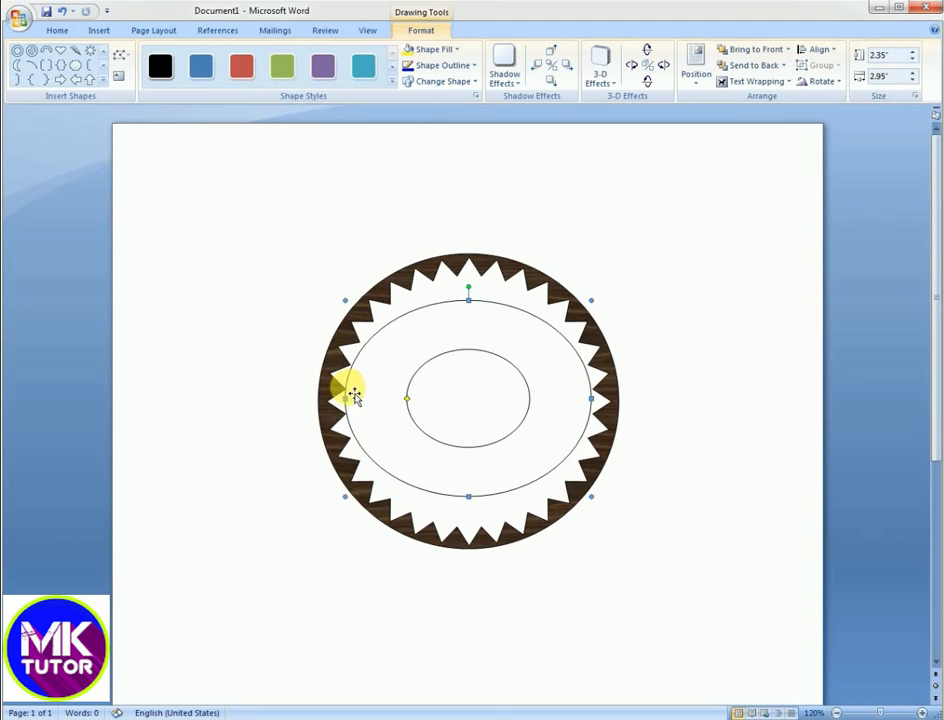
pyautogui.moveTo(469, 307); pyautogui.dragTo(469, 277)
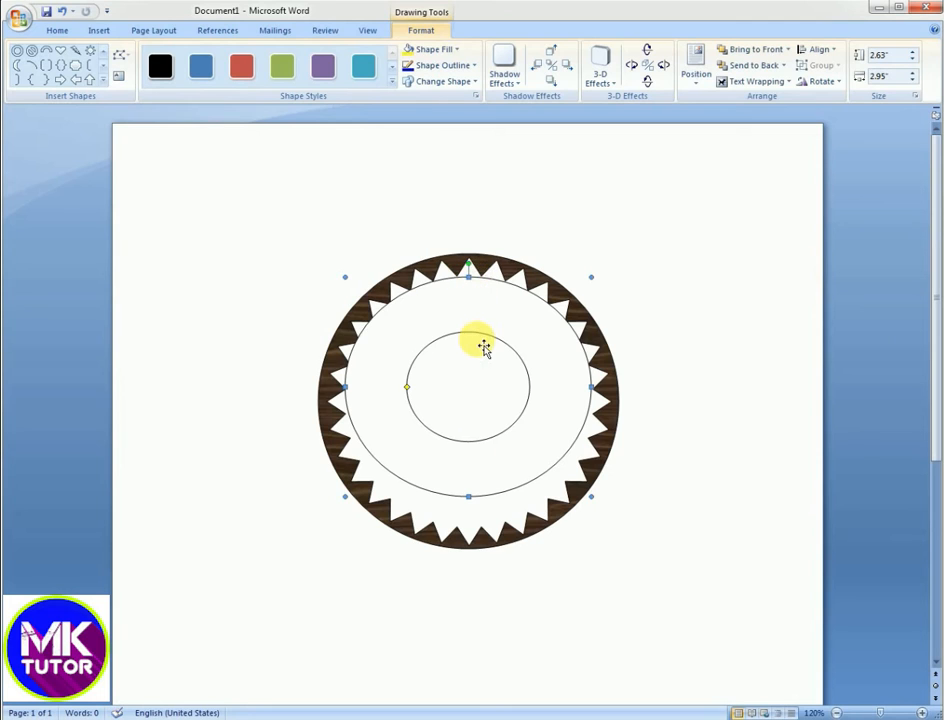
pyautogui.moveTo(476, 505); pyautogui.dragTo(476, 532)
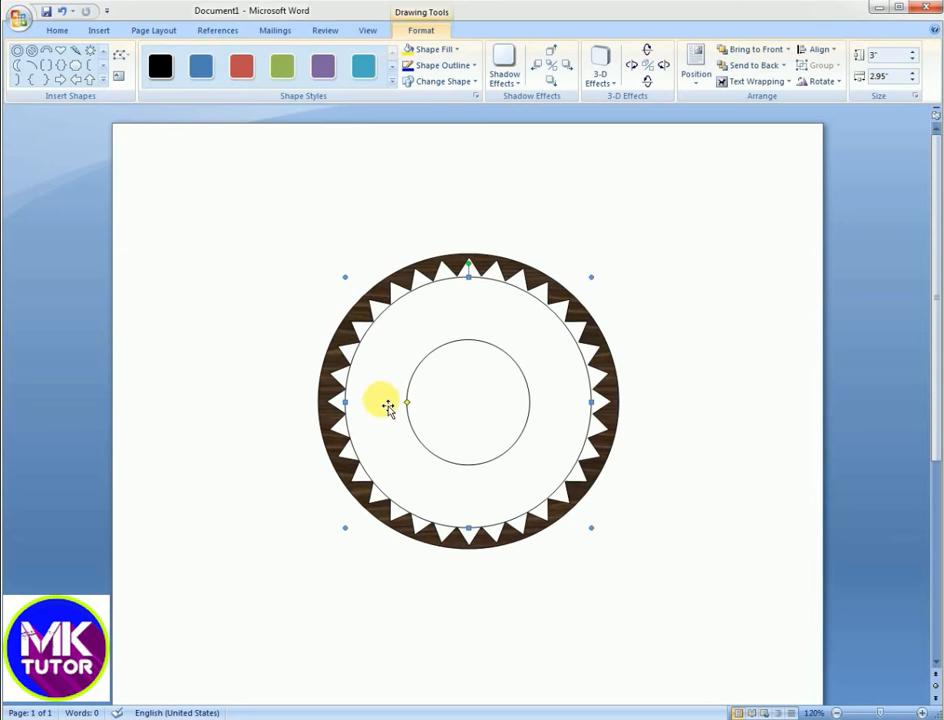
# - Widen the inner donut to about 3" and enlarge its hole to narrow the white band
pyautogui.click(922, 712)
pyautogui.click(922, 712)
pyautogui.click(922, 712)
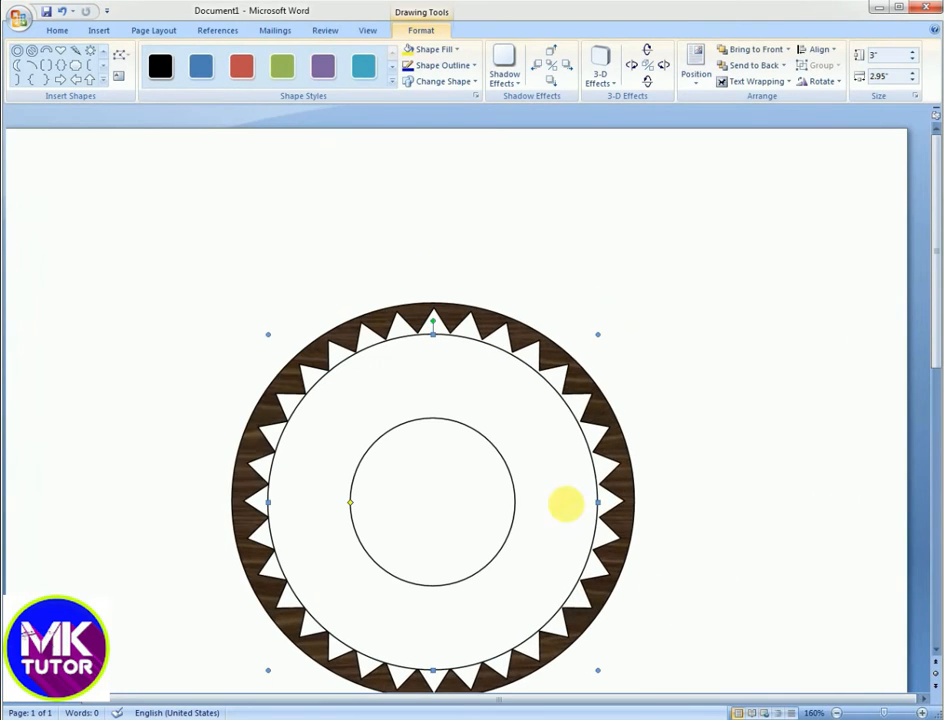
pyautogui.click(598, 335)
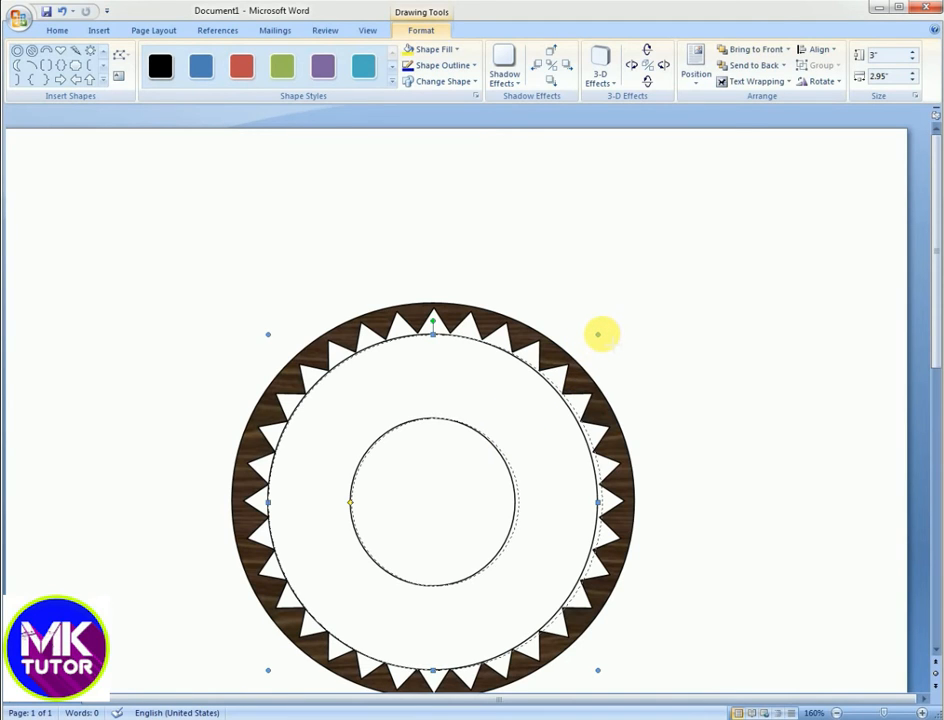
pyautogui.moveTo(598, 335); pyautogui.dragTo(609, 339)
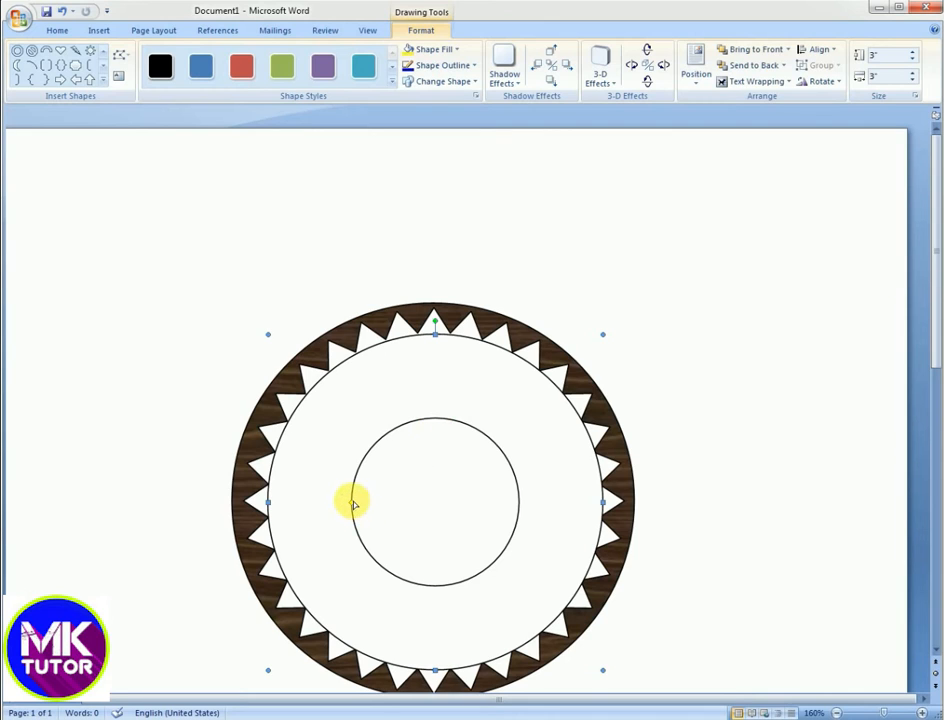
pyautogui.moveTo(352, 502); pyautogui.dragTo(323, 503)
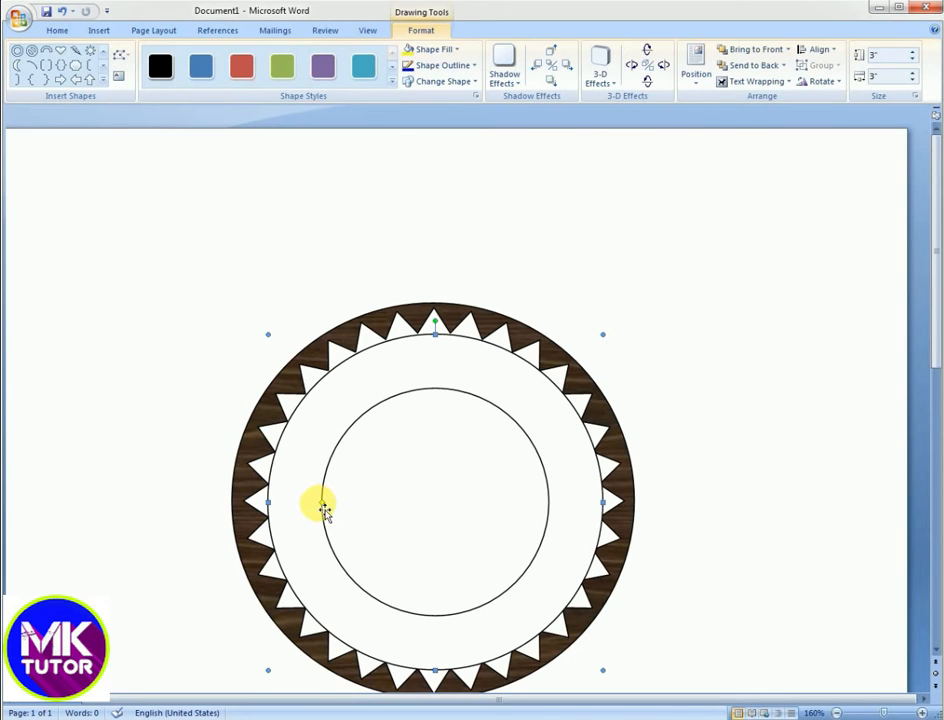
pyautogui.moveTo(320, 505); pyautogui.dragTo(312, 506)
# - Fill the 32-point star with the standard green color
pyautogui.click(400, 392)
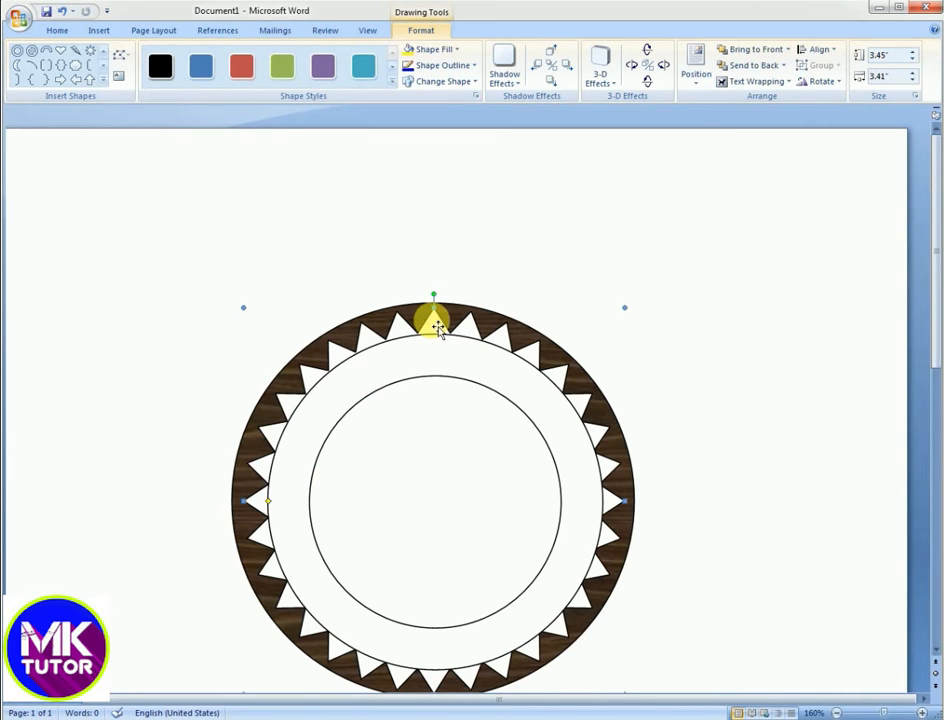
pyautogui.click(455, 49)
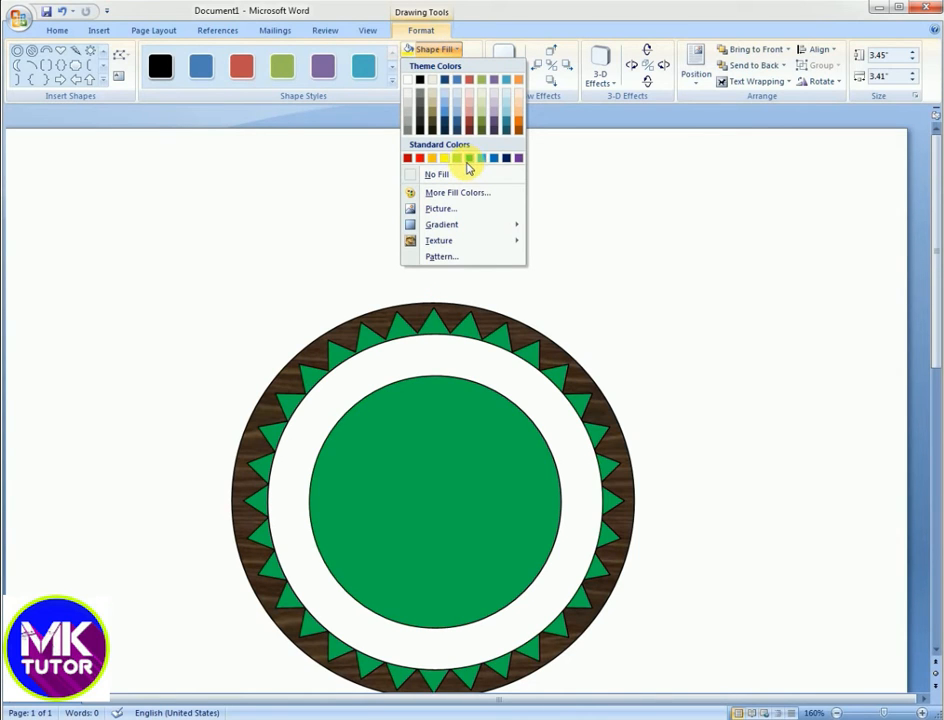
pyautogui.click(467, 159)
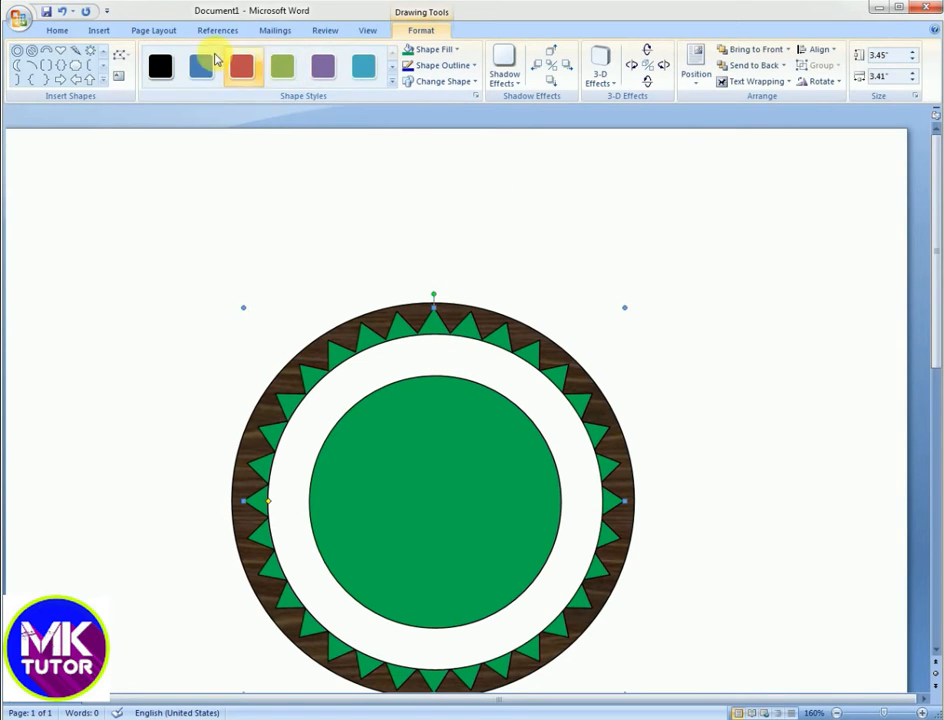
# - Start a new WordArt in the plain black arched style and clear its placeholder text
pyautogui.click(101, 33)
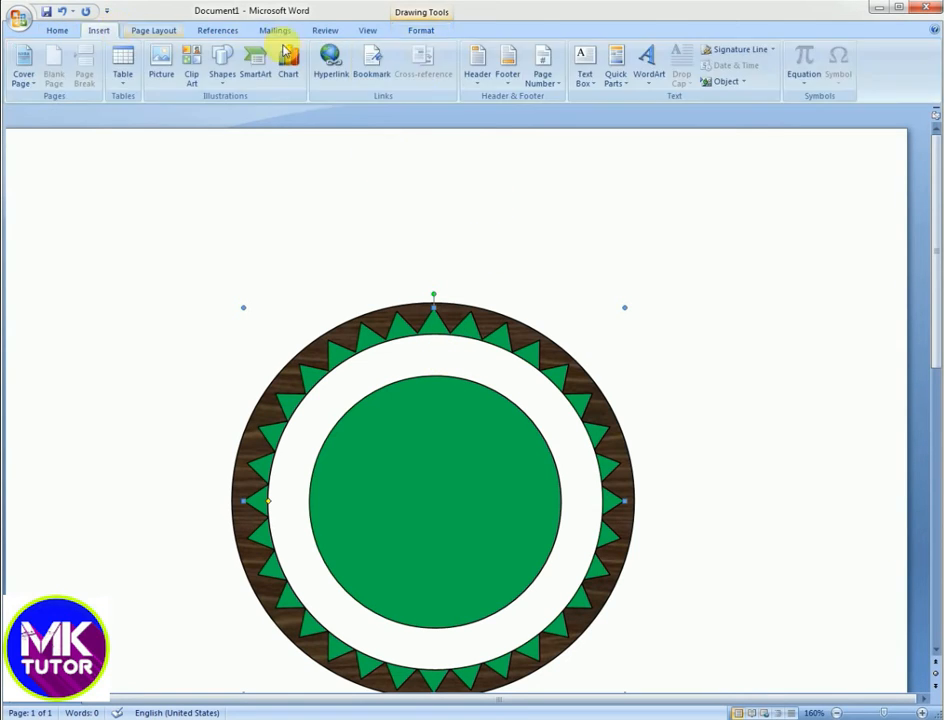
pyautogui.click(648, 82)
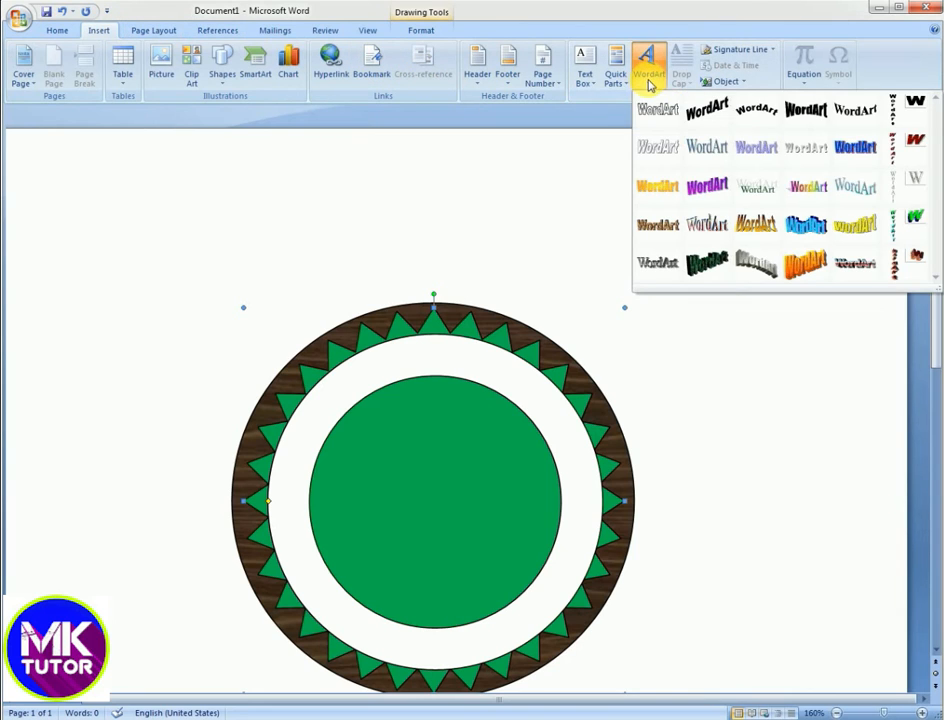
pyautogui.click(757, 120)
pyautogui.click(527, 333)
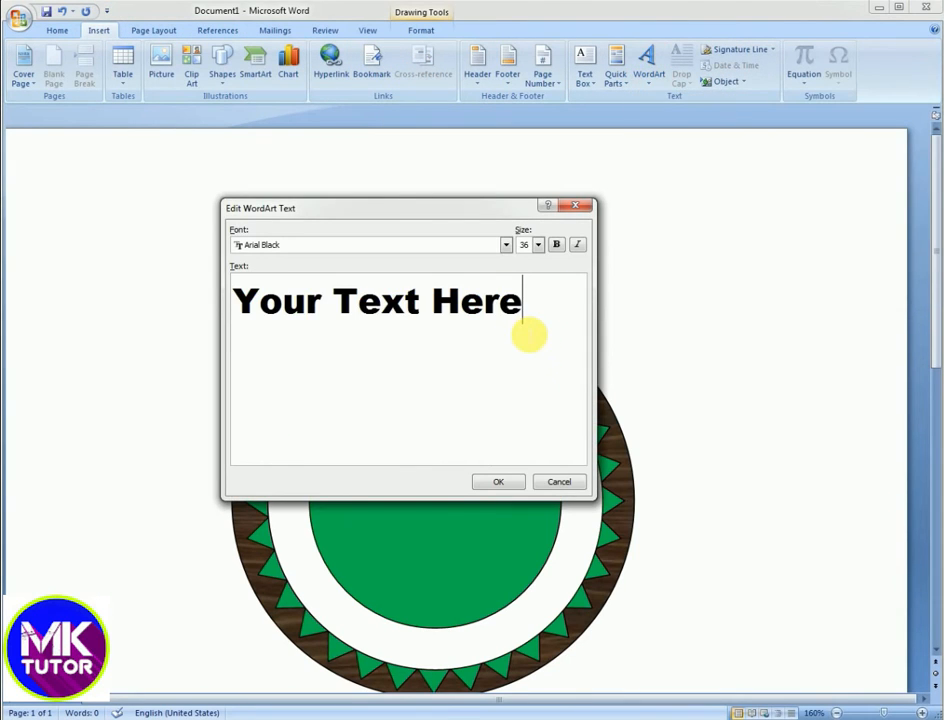
pyautogui.press('BackSpace')
pyautogui.press('BackSpace')
pyautogui.press('BackSpace')
pyautogui.press('BackSpace')
pyautogui.press('BackSpace')
pyautogui.press('BackSpace')
pyautogui.press('BackSpace')
pyautogui.press('BackSpace')
pyautogui.press('BackSpace')
pyautogui.press('BackSpace')
pyautogui.press('BackSpace')
pyautogui.press('BackSpace')
pyautogui.press('BackSpace')
pyautogui.press('BackSpace')
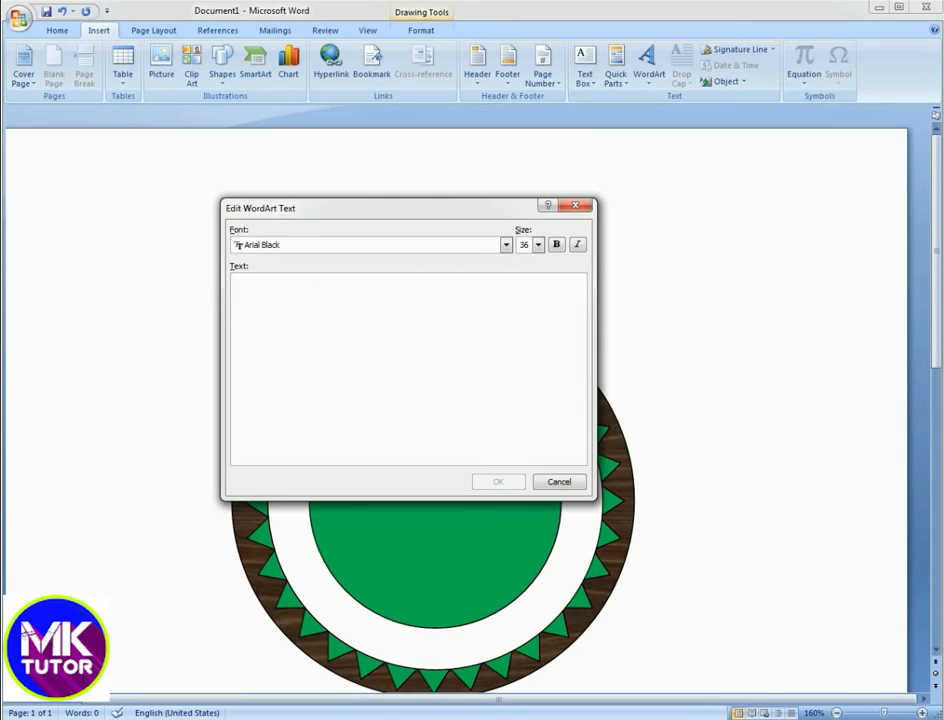
# - Insert the WordArt with the text SIR AMJAD COACHING CENTER at font size 28
pyautogui.write('S')
pyautogui.write('IR AMJAD')
pyautogui.press('Return')
pyautogui.write('COACHING')
pyautogui.press('Return')
pyautogui.write('CENTER')
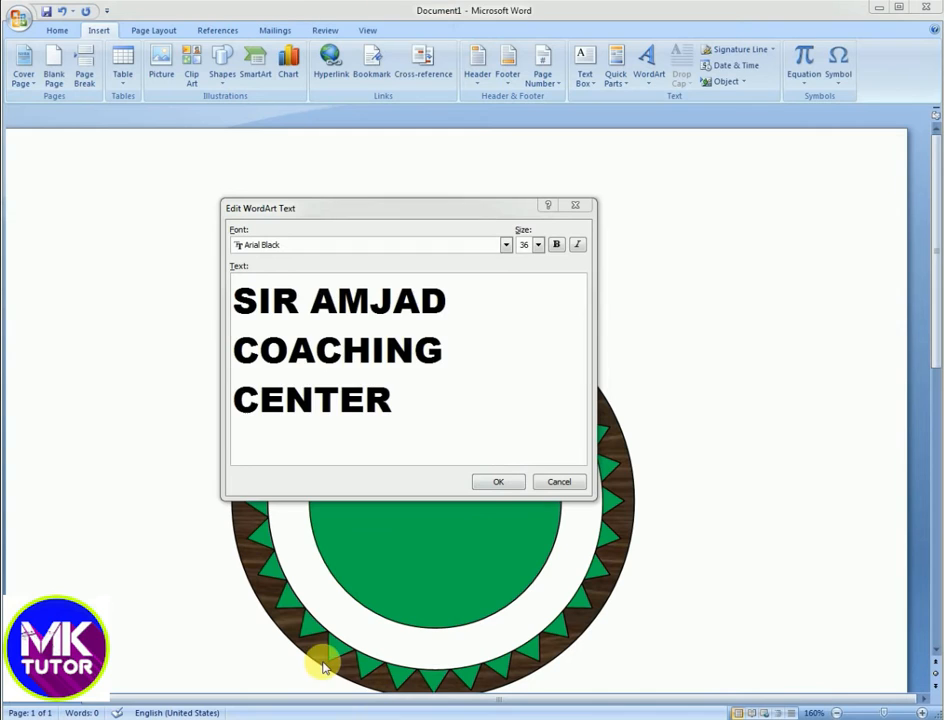
pyautogui.click(538, 245)
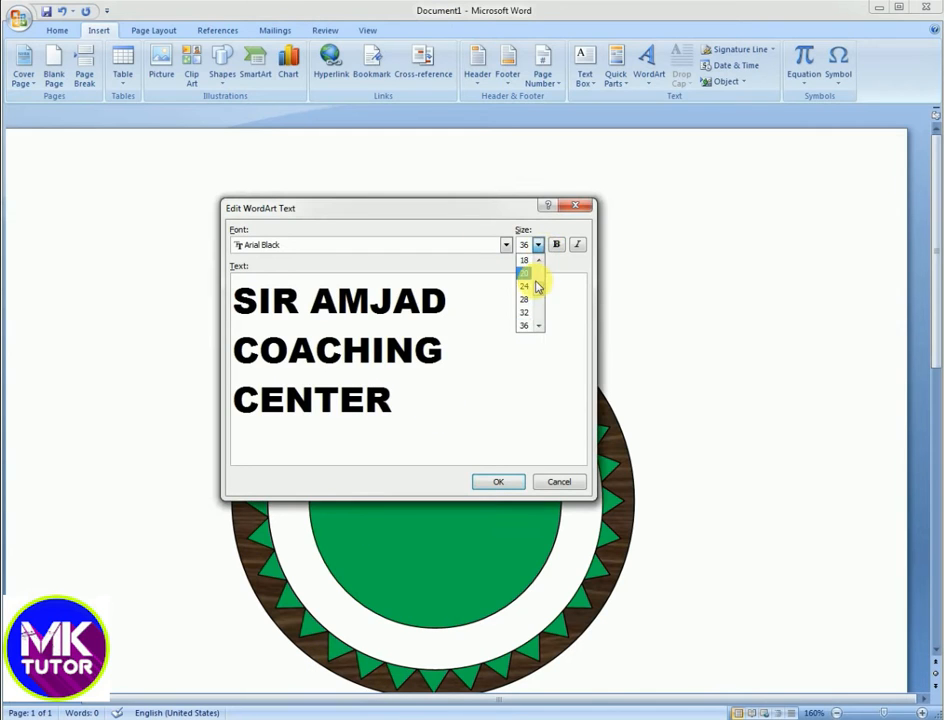
pyautogui.click(526, 299)
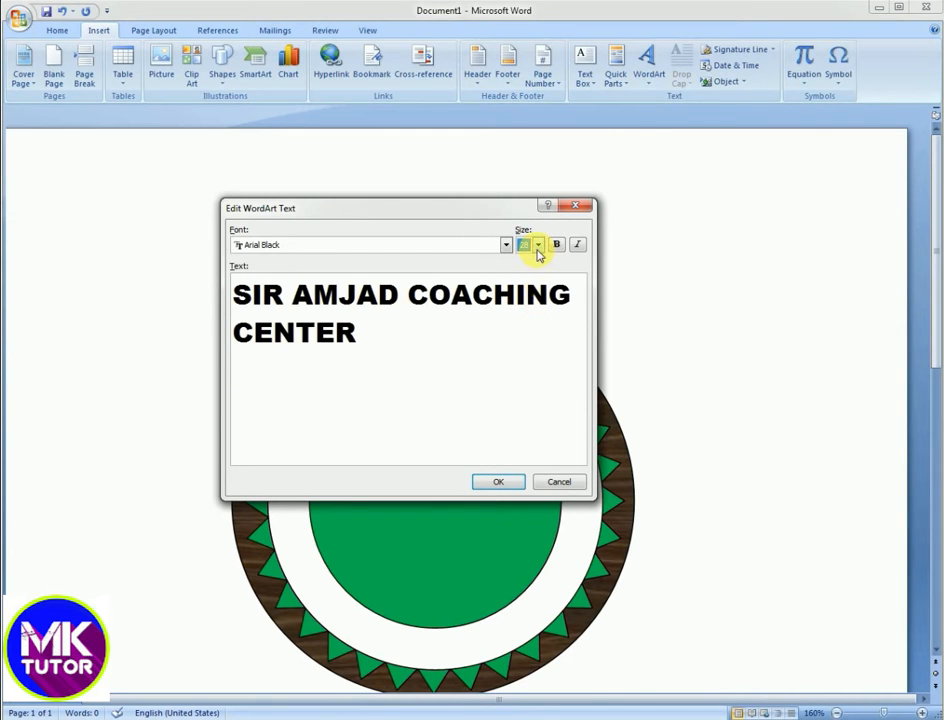
pyautogui.click(498, 484)
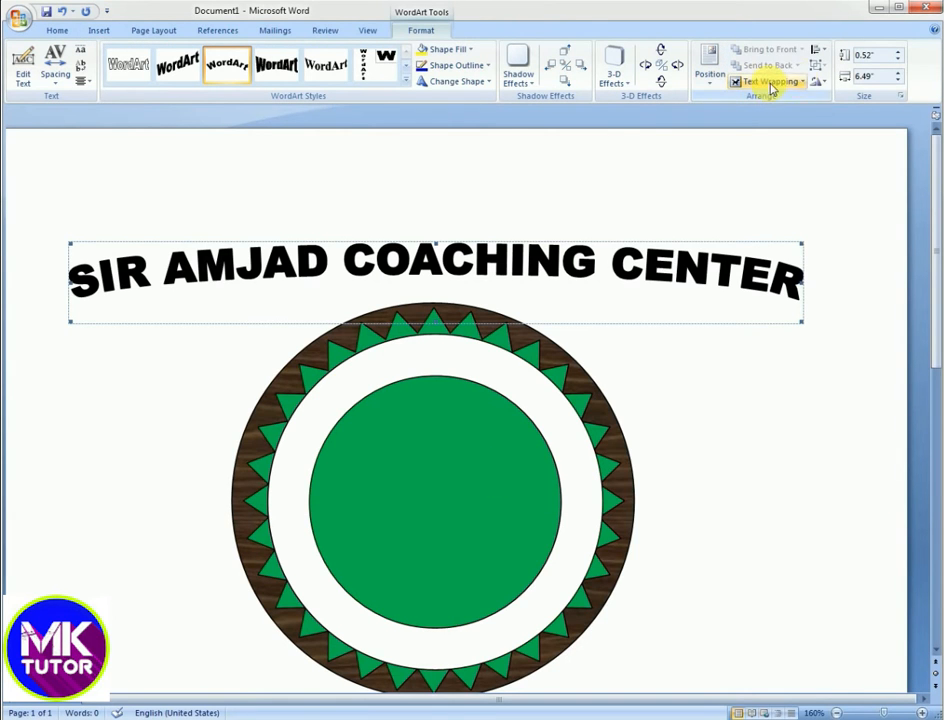
# - Set the coaching center WordArt in front of text and shrink it to about 2.64" by 1.64" over the upper white band
pyautogui.click(803, 81)
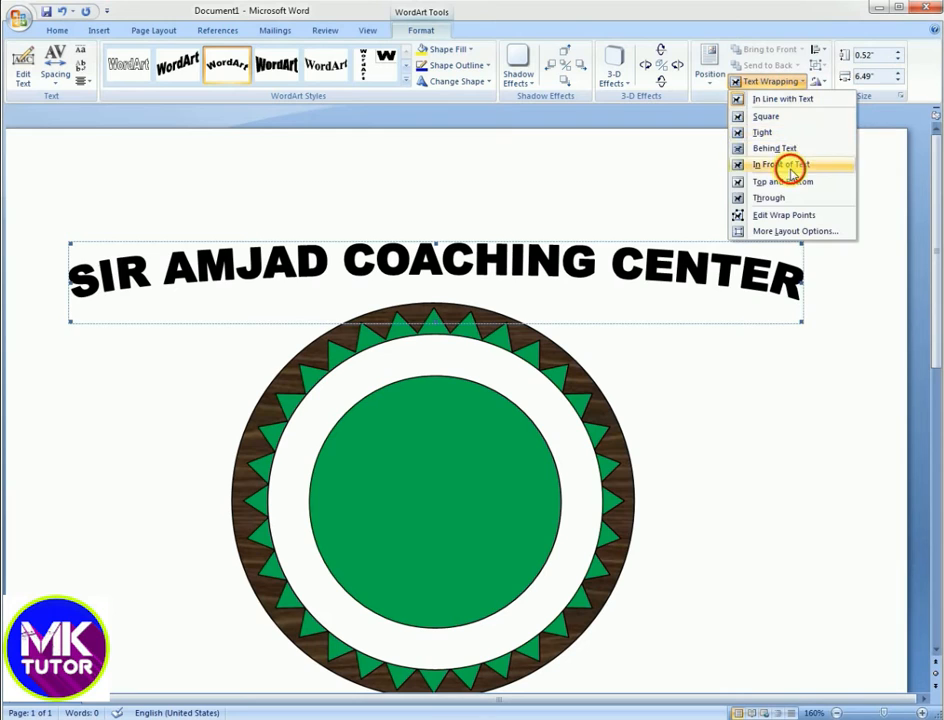
pyautogui.click(785, 164)
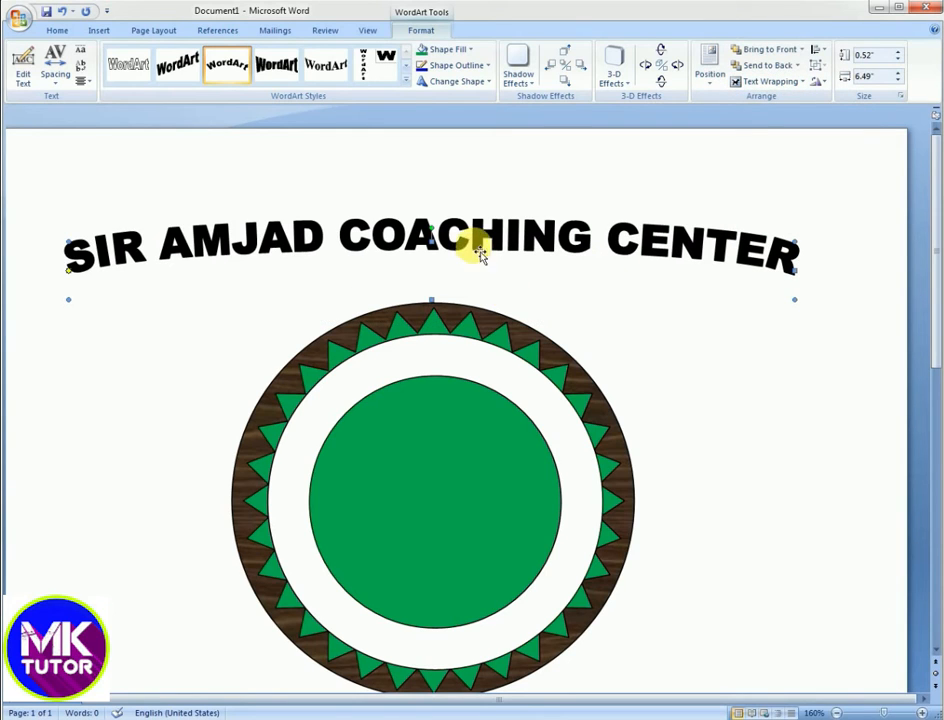
pyautogui.moveTo(485, 238); pyautogui.dragTo(510, 341)
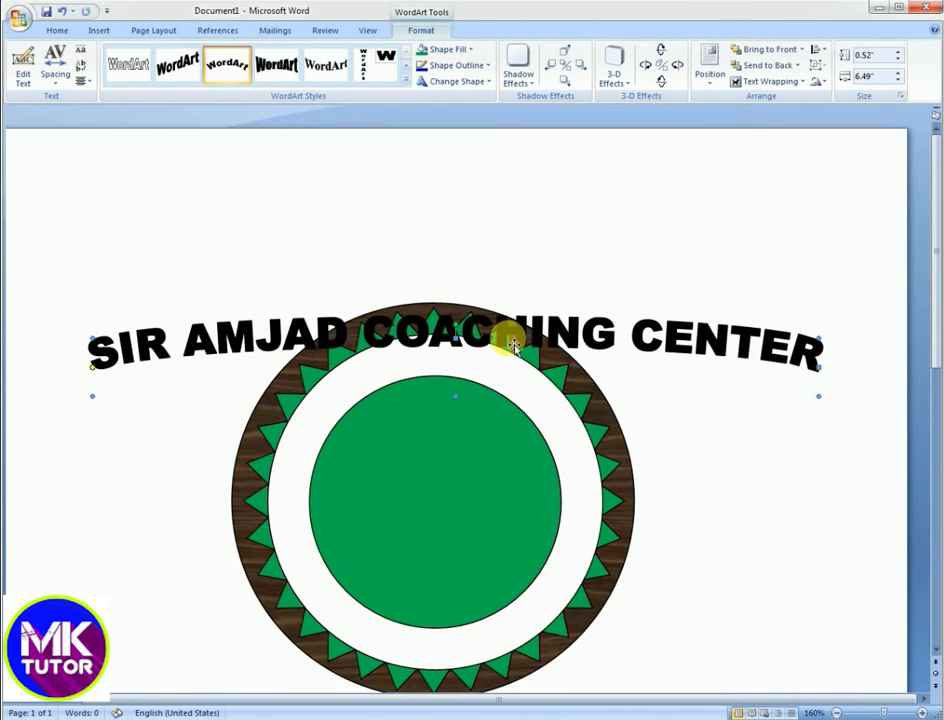
pyautogui.moveTo(528, 540); pyautogui.dragTo(485, 520)
pyautogui.moveTo(284, 331); pyautogui.dragTo(478, 363)
pyautogui.moveTo(676, 457); pyautogui.dragTo(577, 525)
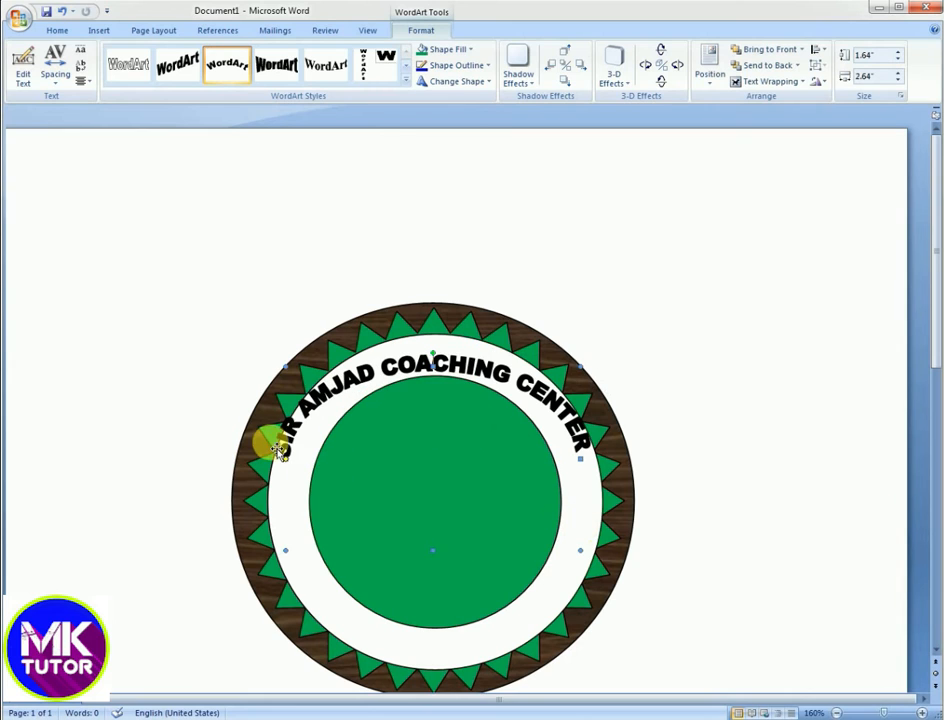
# - Refine the upper arched text to about 2.48" wide and 2.42" high, centering it along the curve of the white band
pyautogui.moveTo(287, 425); pyautogui.dragTo(302, 430)
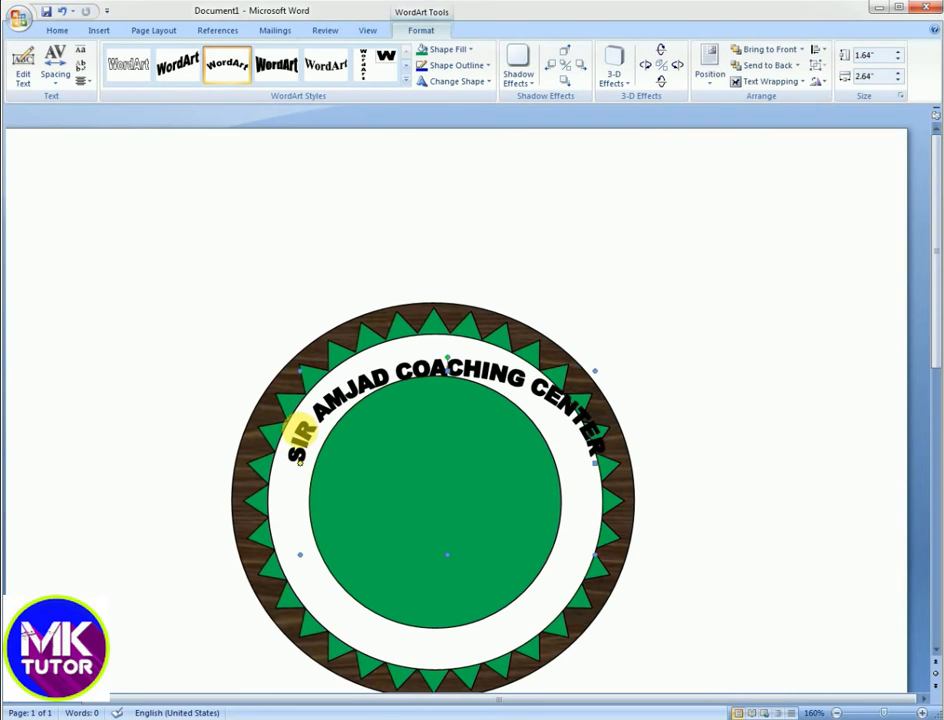
pyautogui.moveTo(603, 465); pyautogui.dragTo(569, 485)
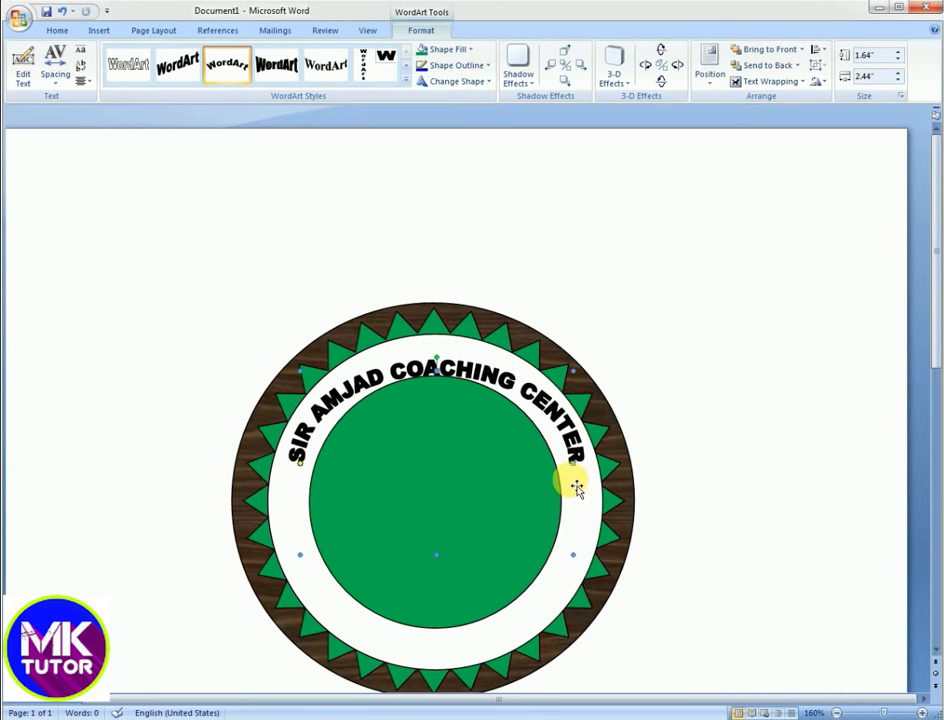
pyautogui.moveTo(296, 477); pyautogui.dragTo(290, 477)
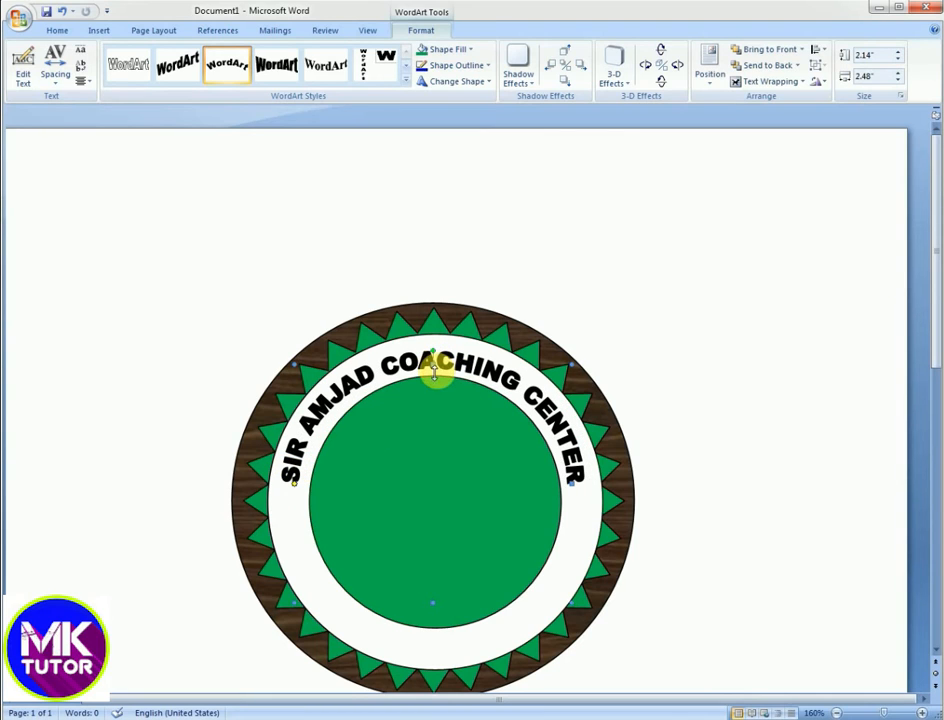
pyautogui.moveTo(432, 362); pyautogui.dragTo(432, 360)
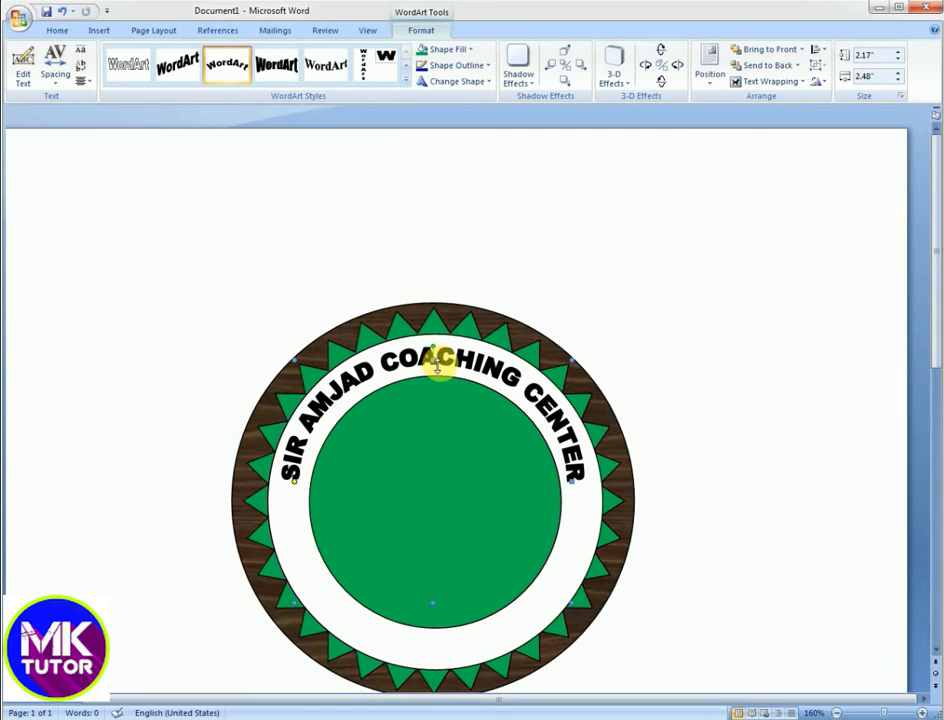
pyautogui.press('Down')
pyautogui.press('Down')
pyautogui.press('Down')
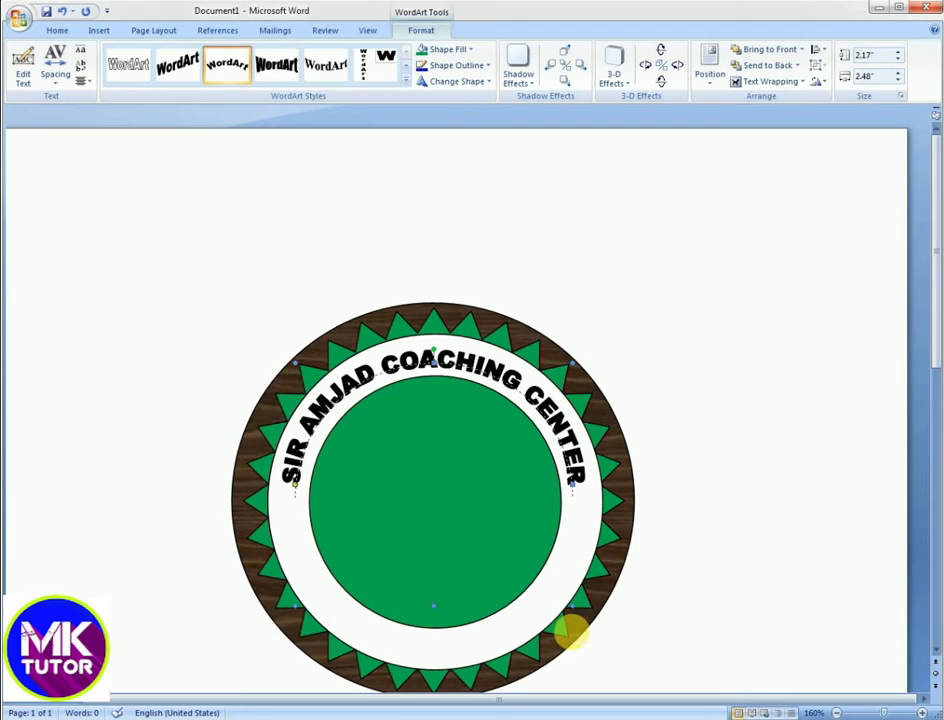
pyautogui.moveTo(573, 633); pyautogui.dragTo(572, 632)
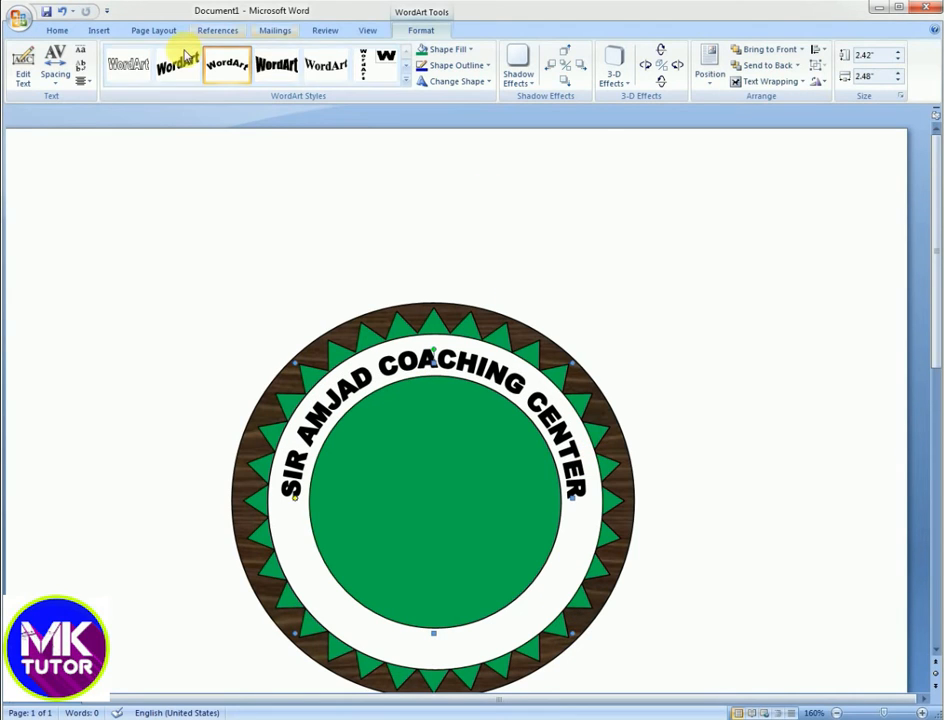
# - Start another WordArt in the plain black arched style and clear its placeholder text
pyautogui.click(100, 31)
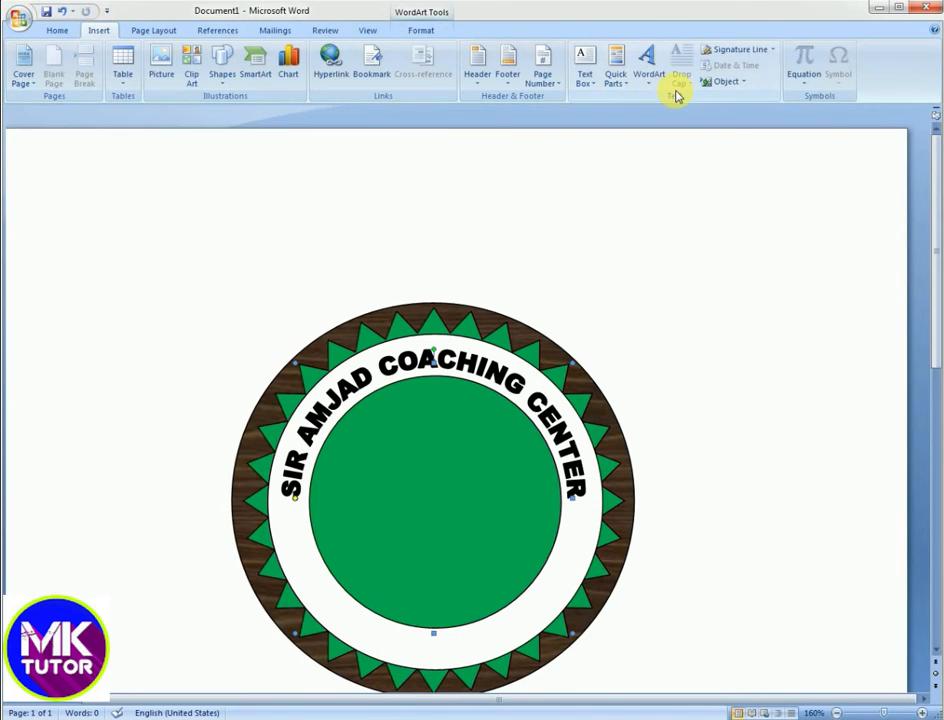
pyautogui.click(650, 72)
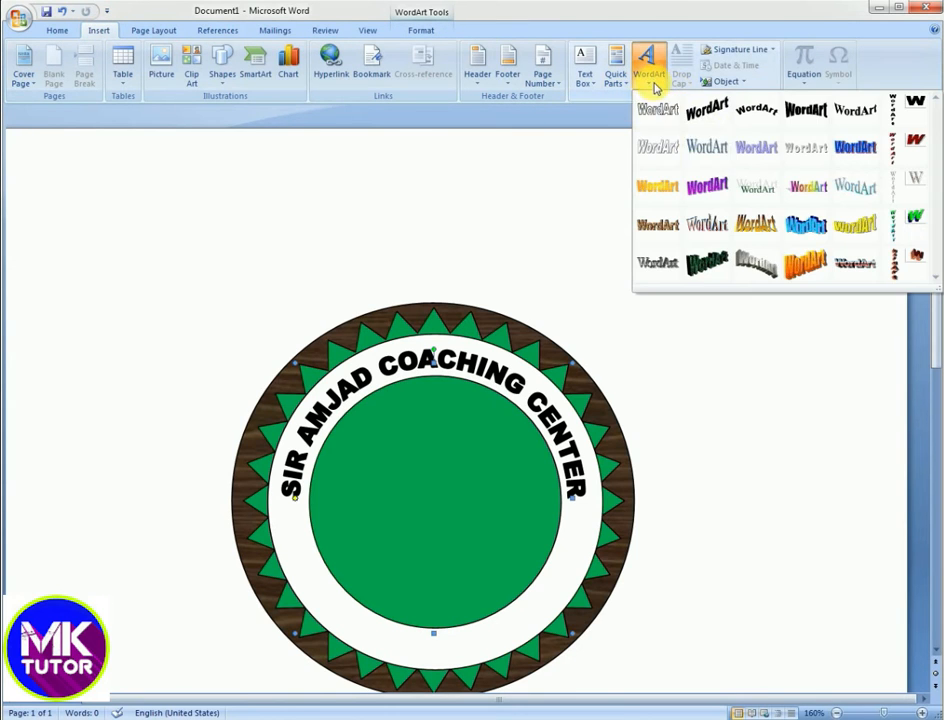
pyautogui.click(753, 122)
pyautogui.click(569, 311)
pyautogui.press('BackSpace')
pyautogui.press('BackSpace')
pyautogui.press('BackSpace')
pyautogui.press('BackSpace')
pyautogui.press('BackSpace')
pyautogui.press('BackSpace')
pyautogui.press('BackSpace')
pyautogui.press('BackSpace')
pyautogui.press('BackSpace')
pyautogui.press('BackSpace')
pyautogui.press('BackSpace')
pyautogui.press('BackSpace')
pyautogui.press('BackSpace')
pyautogui.press('BackSpace')
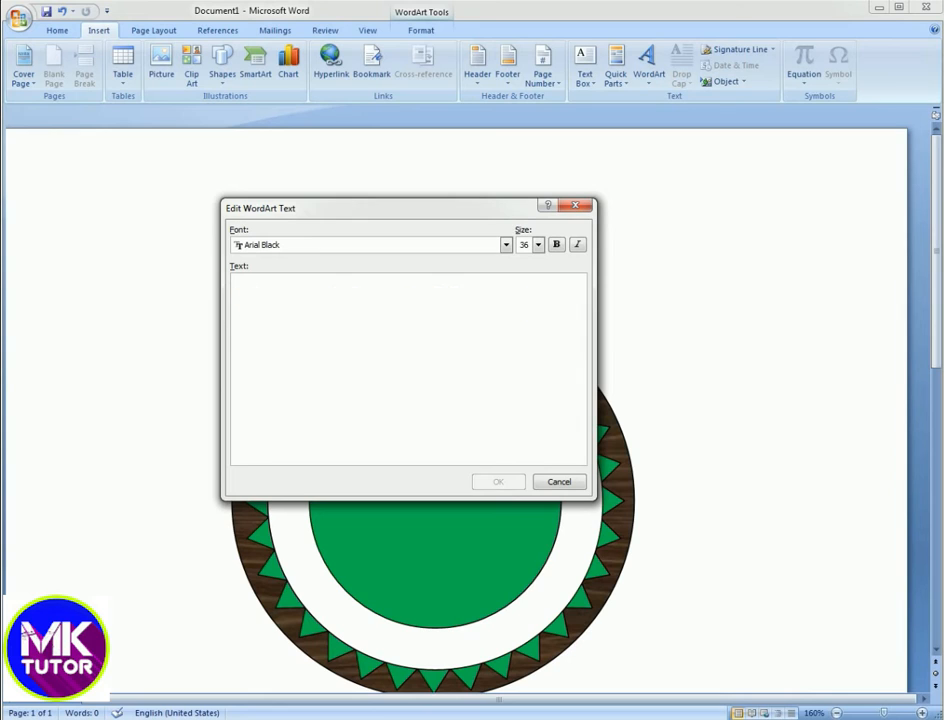
# - Insert the WordArt with the text FOR BOYS & GIRLS at font size 24
pyautogui.write('FOR BOYS & GIRLS')
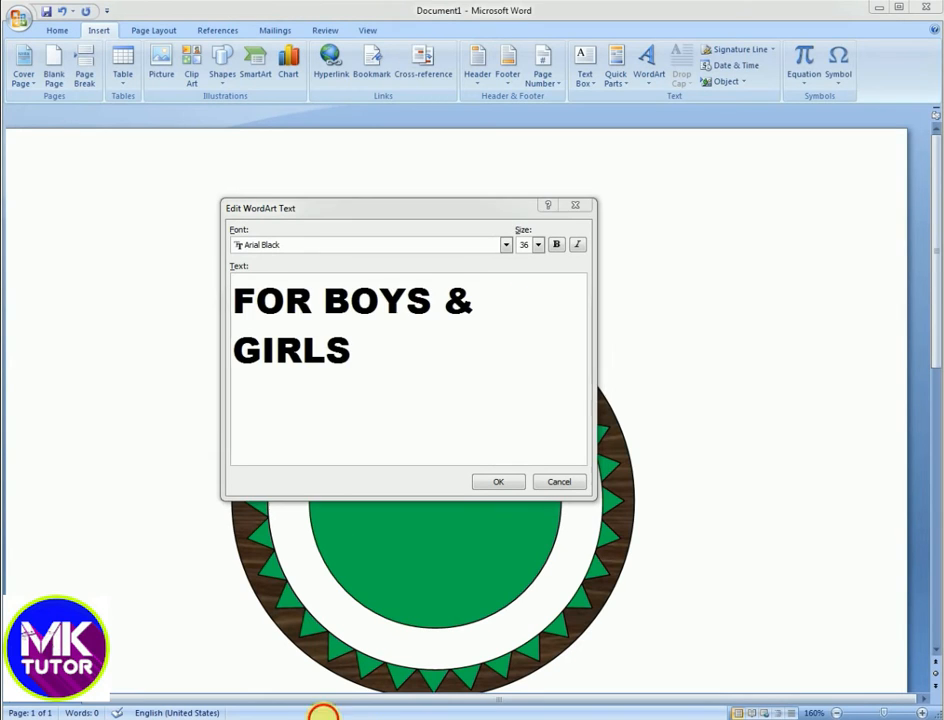
pyautogui.click(538, 244)
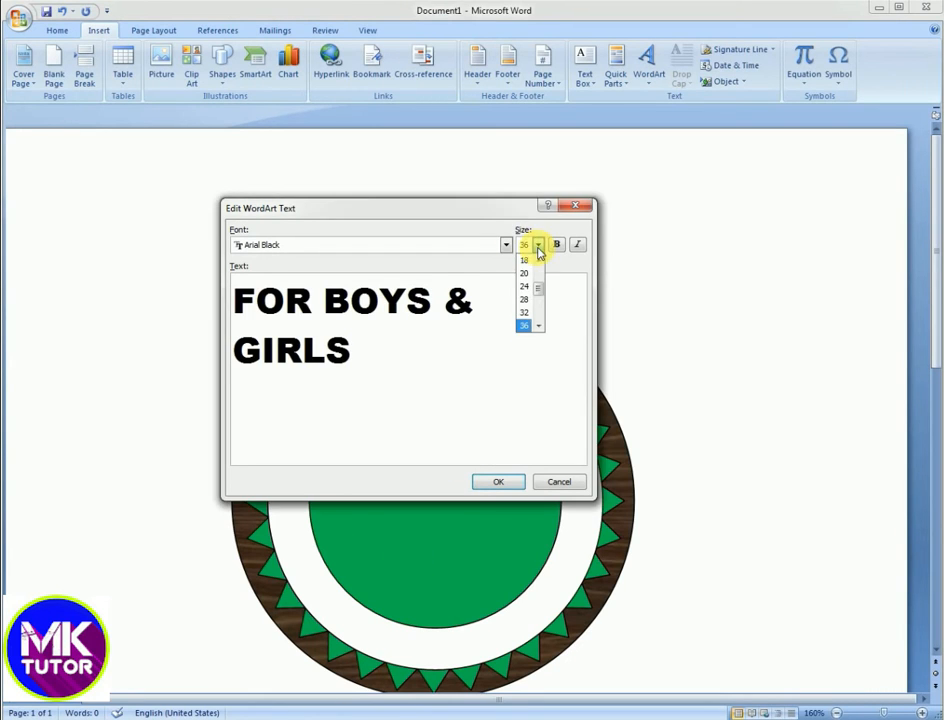
pyautogui.click(523, 289)
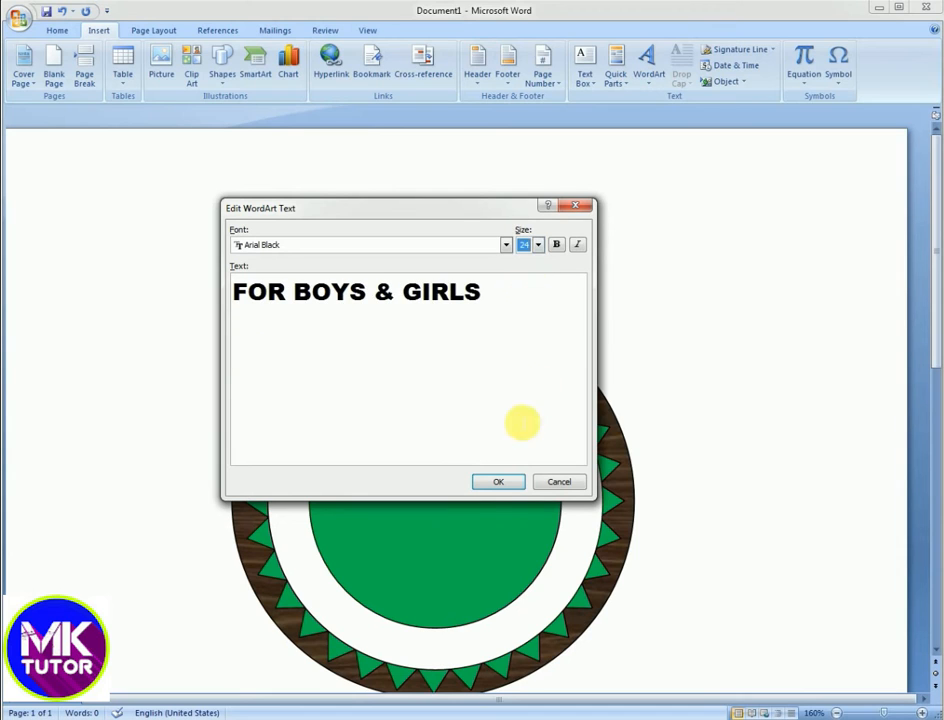
pyautogui.click(492, 484)
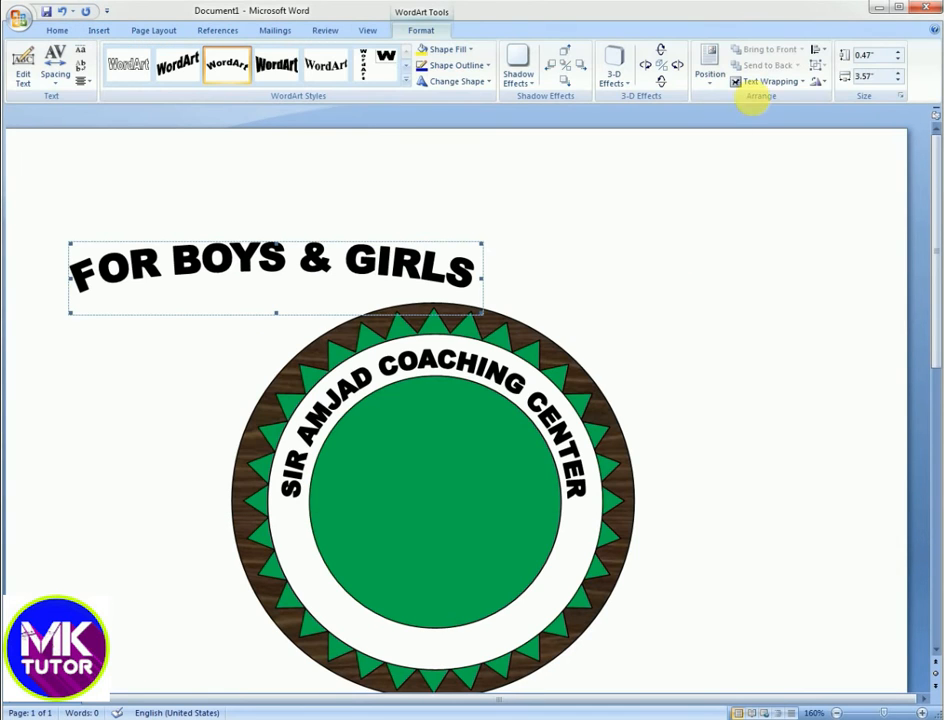
# - Place the FOR BOYS & GIRLS WordArt in front of text and change its shape to the downward-curving arch path
pyautogui.click(790, 81)
pyautogui.click(772, 163)
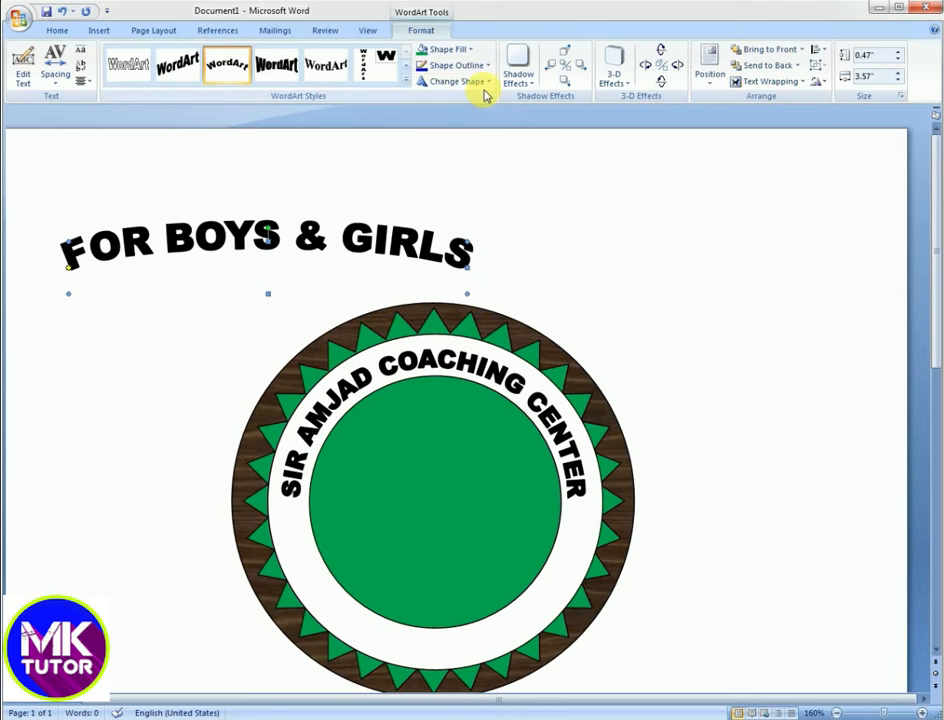
pyautogui.click(482, 82)
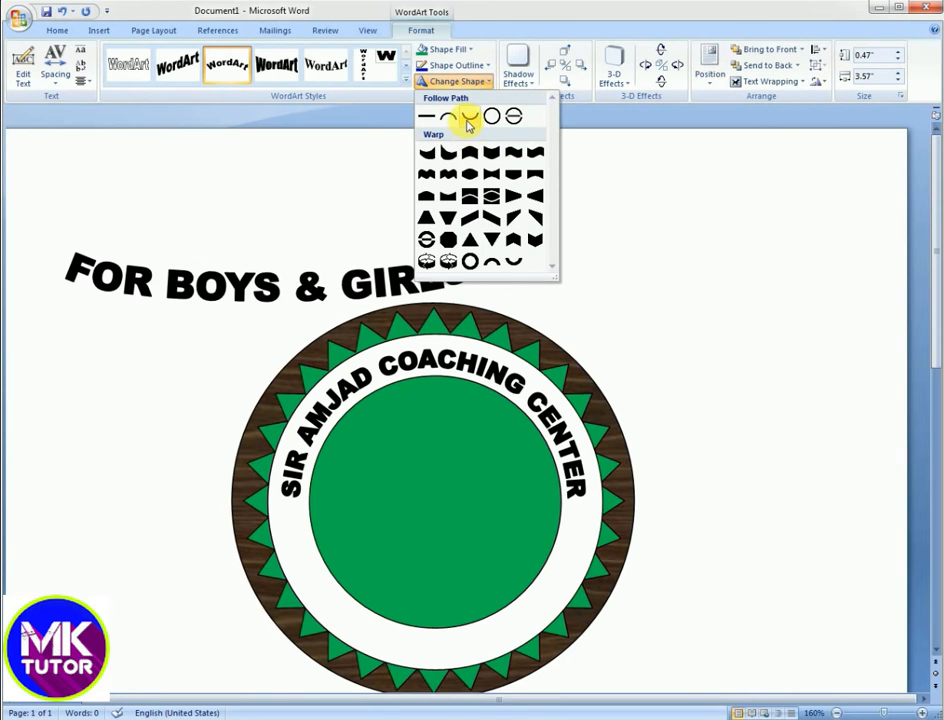
pyautogui.click(469, 119)
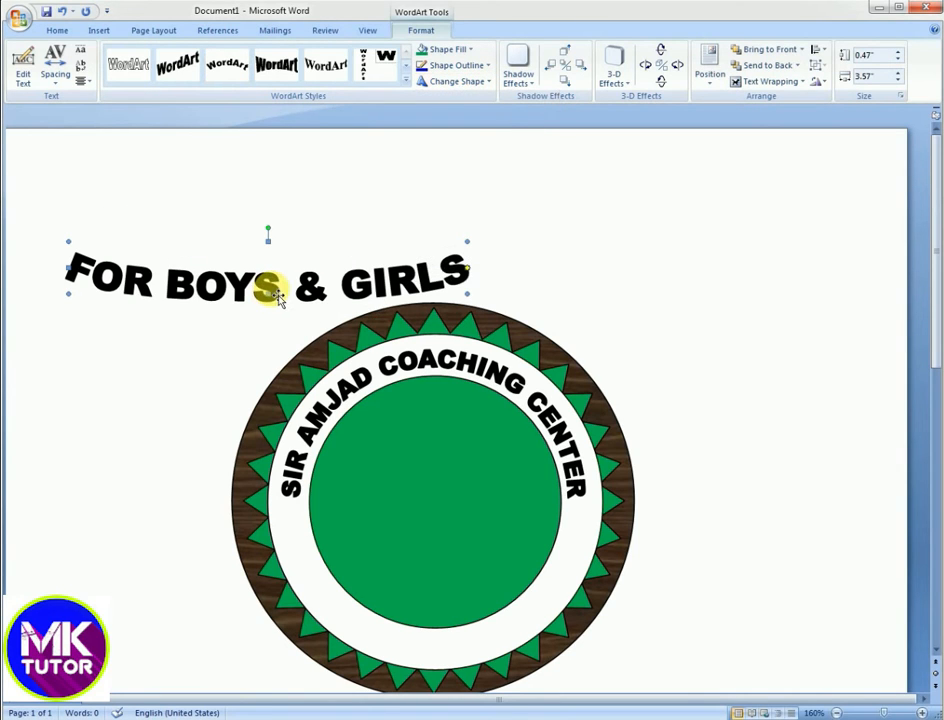
# - Move the FOR BOYS & GIRLS text onto the lower part of the ring and narrow it to about the green circle's width
pyautogui.moveTo(443, 437); pyautogui.dragTo(484, 610)
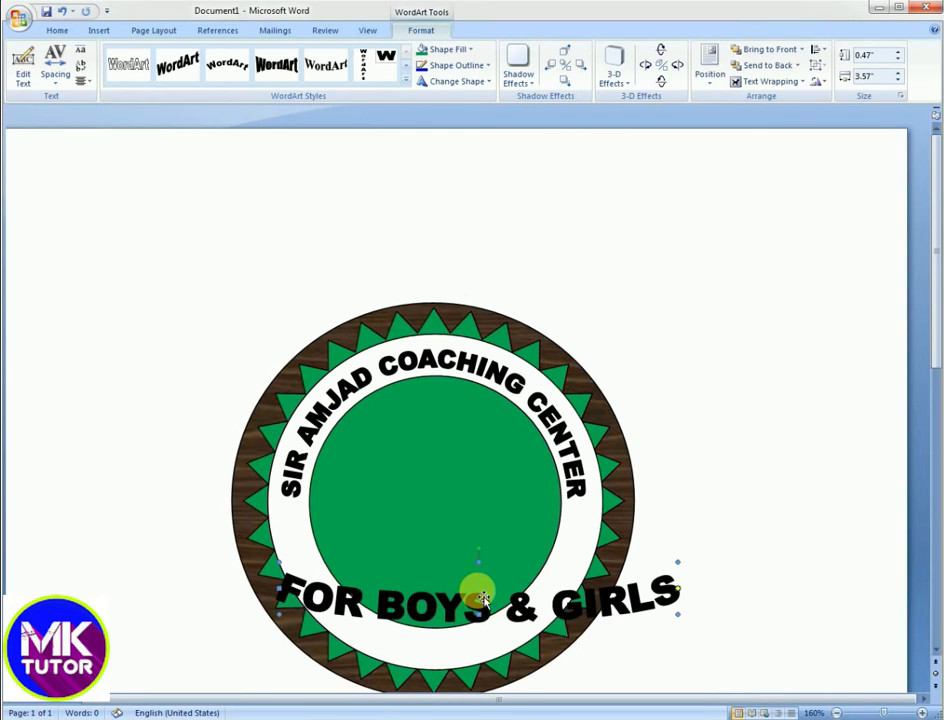
pyautogui.click(371, 719)
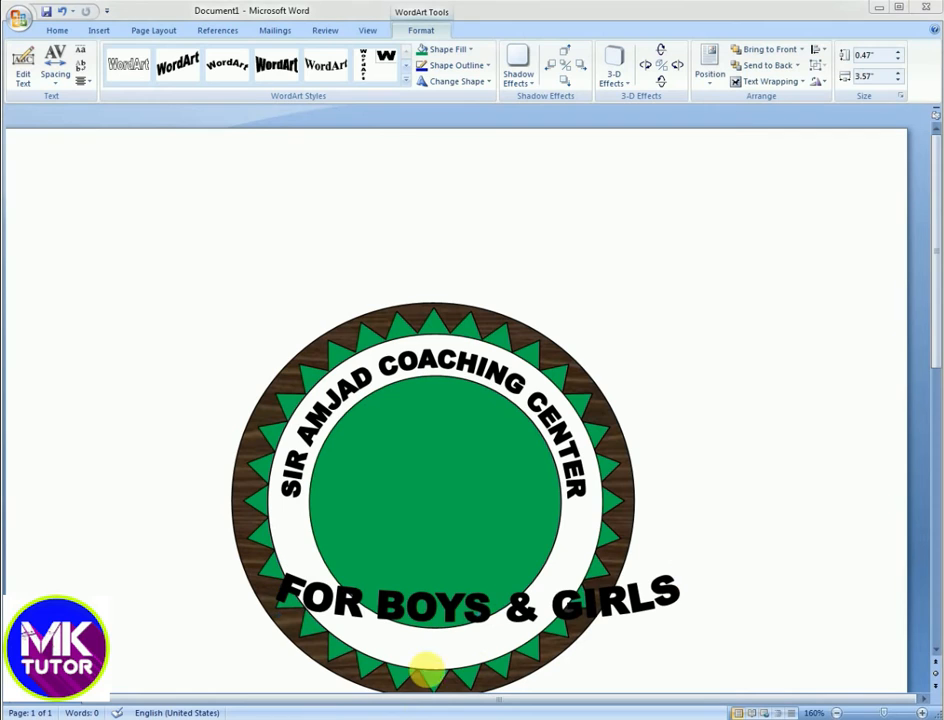
pyautogui.moveTo(938, 357); pyautogui.dragTo(940, 405)
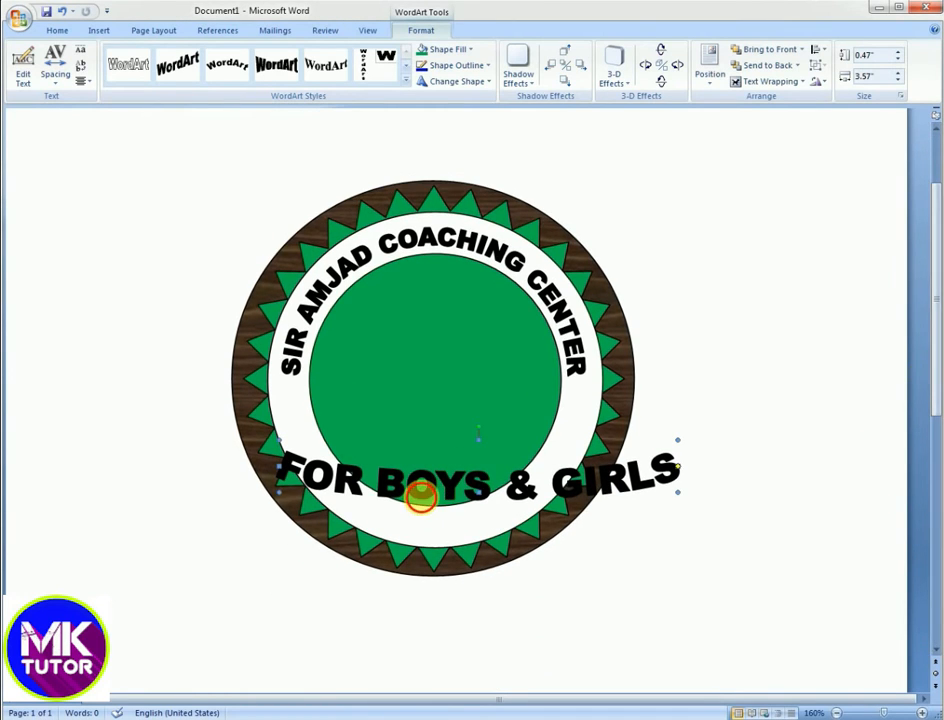
pyautogui.hotkey('ctrl', 'z')
pyautogui.click(421, 482)
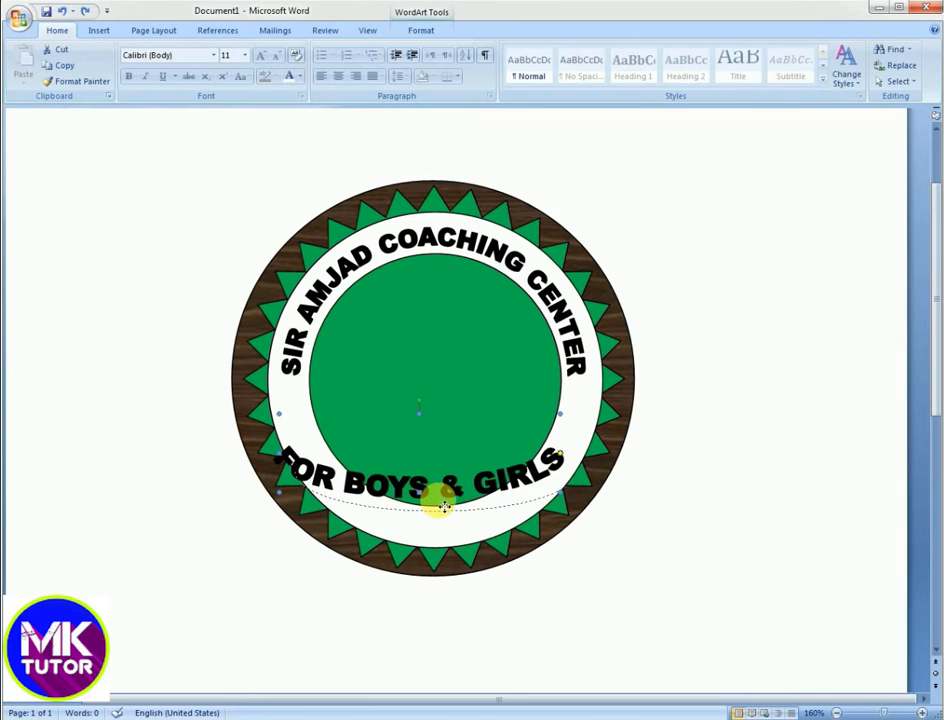
pyautogui.moveTo(443, 507); pyautogui.dragTo(437, 502)
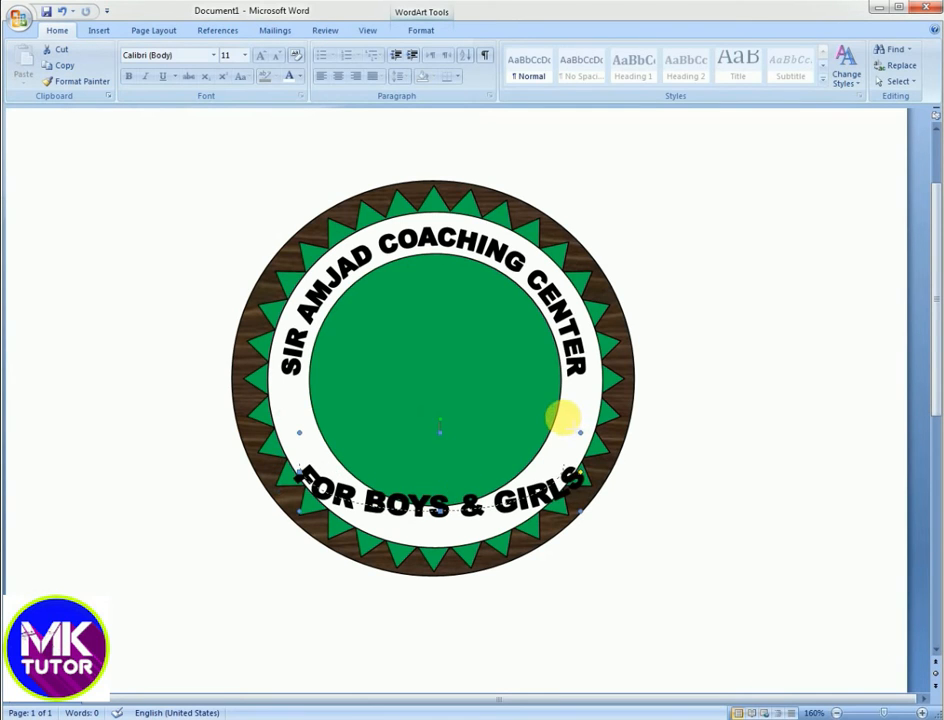
pyautogui.moveTo(563, 418); pyautogui.dragTo(563, 418)
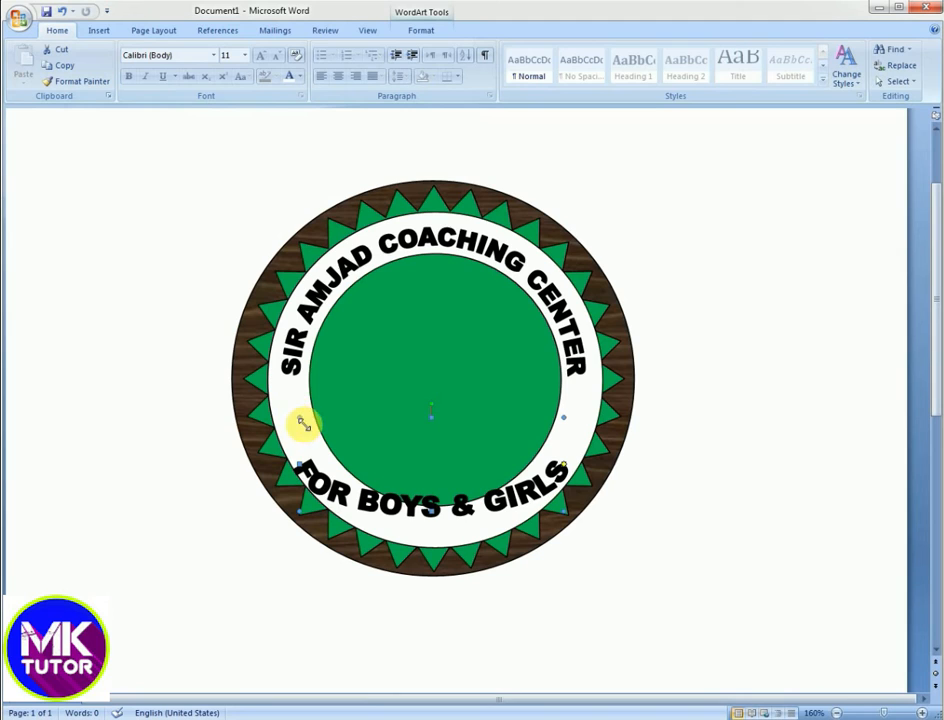
pyautogui.moveTo(308, 418); pyautogui.dragTo(311, 417)
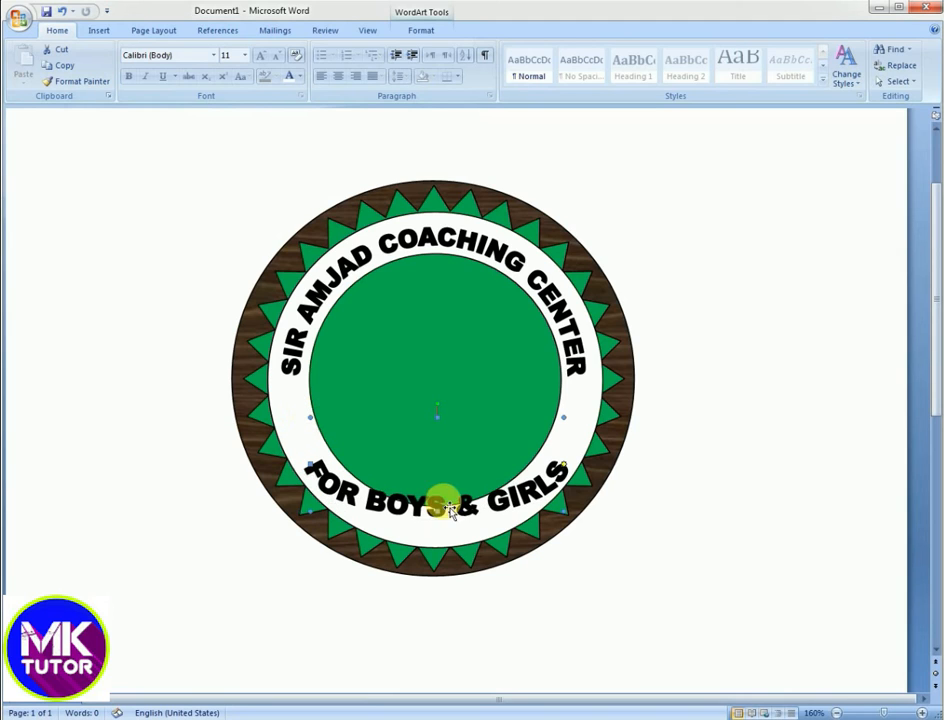
# - Deepen the curve of the FOR BOYS & GIRLS text by increasing its height and shift it along the lower white band
pyautogui.moveTo(437, 512); pyautogui.dragTo(447, 533)
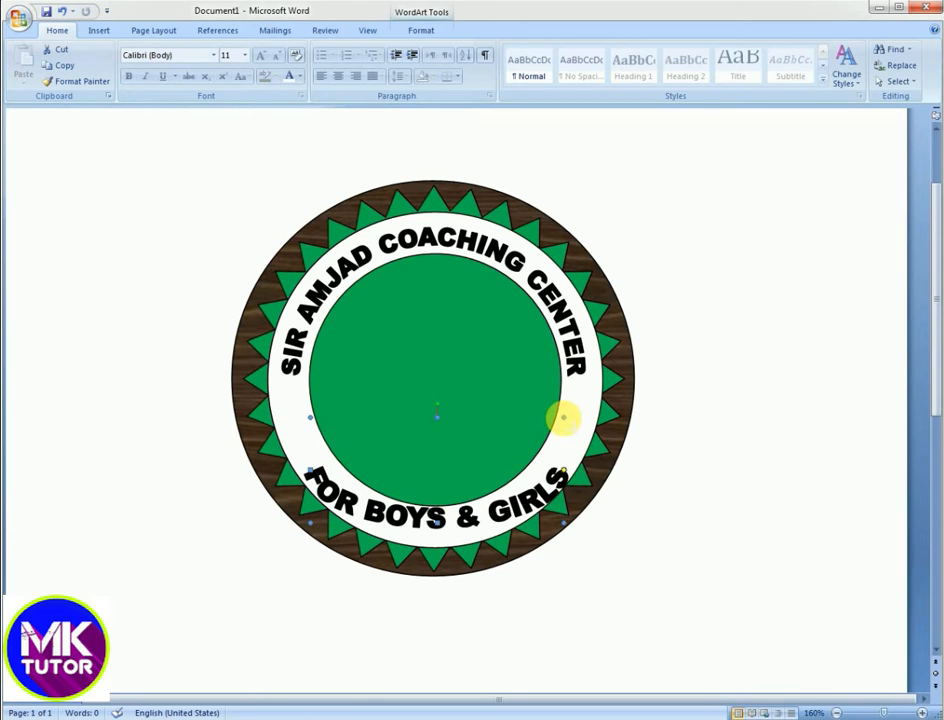
pyautogui.moveTo(563, 416); pyautogui.dragTo(557, 414)
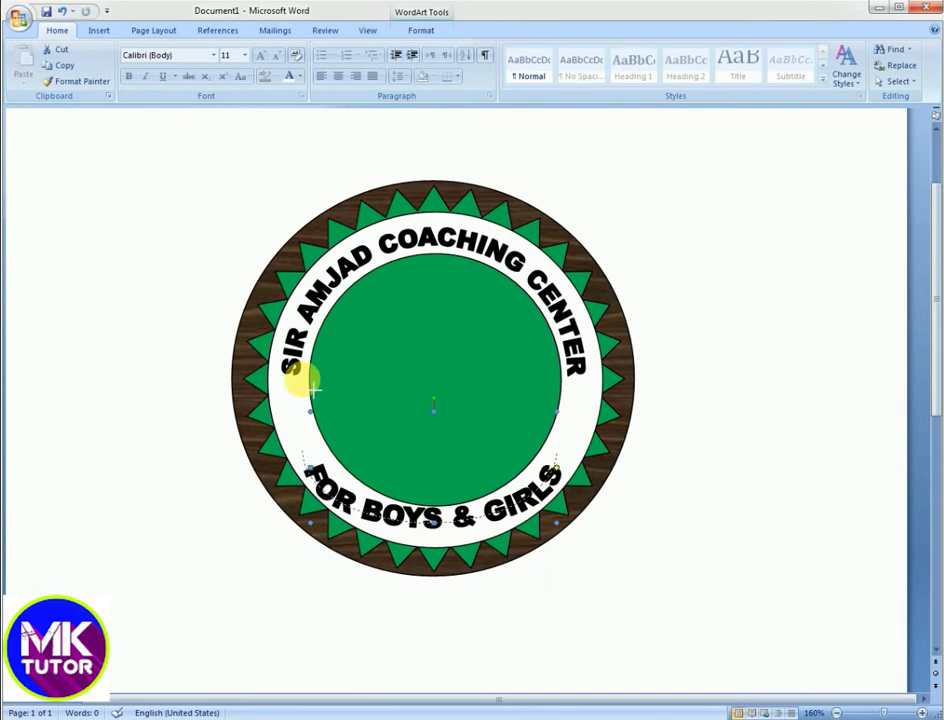
pyautogui.moveTo(314, 390); pyautogui.dragTo(303, 380)
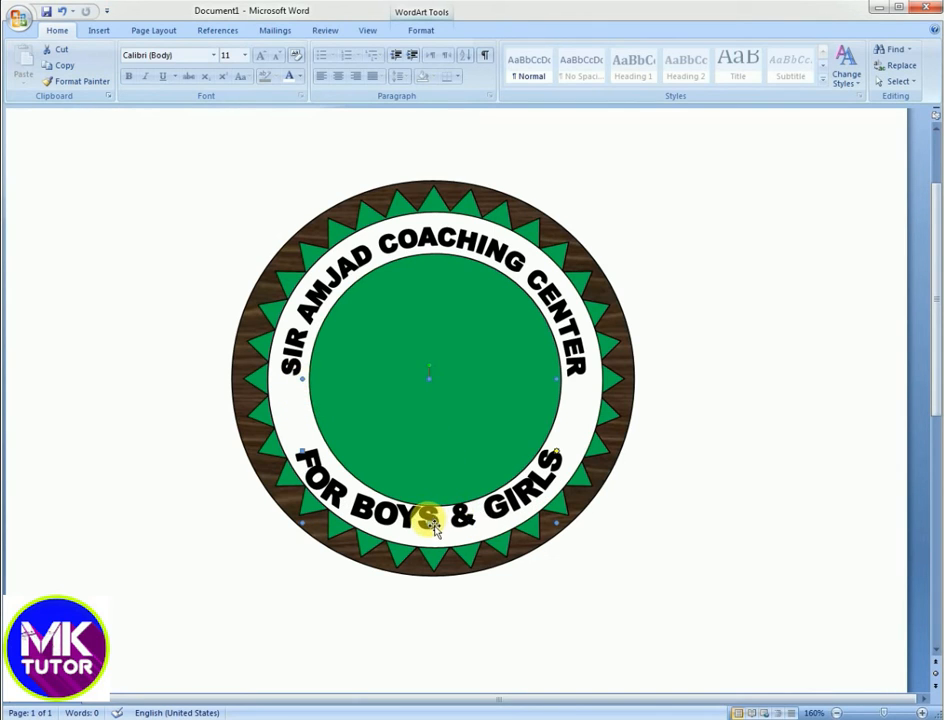
pyautogui.moveTo(430, 522)
pyautogui.mouseDown()
pyautogui.moveTo(480, 512)
pyautogui.moveTo(481, 523)
pyautogui.moveTo(446, 525)
pyautogui.mouseUp()
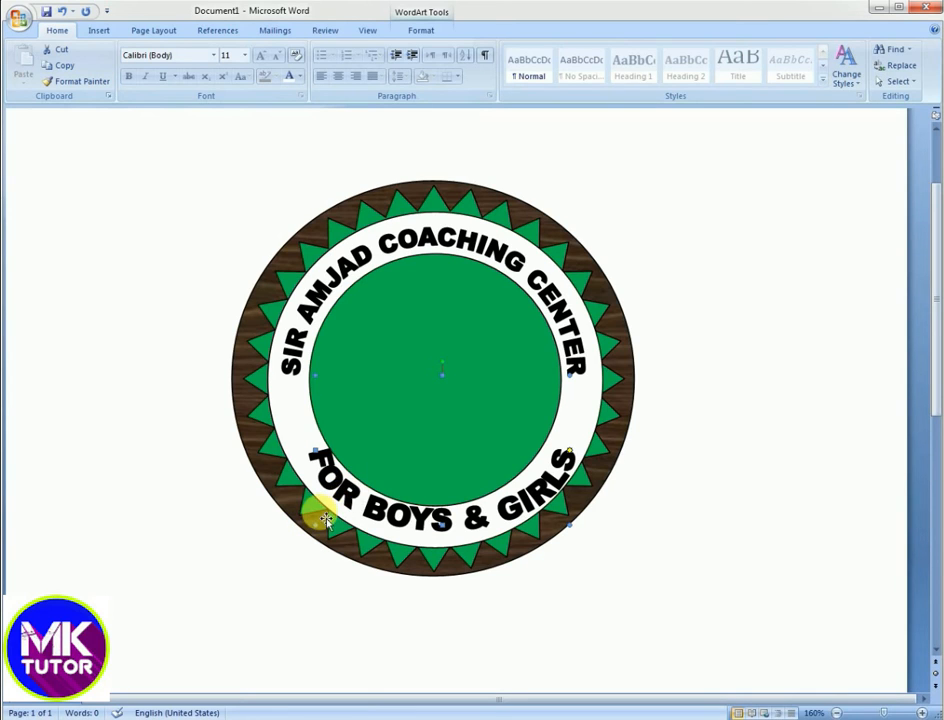
# - Fine-tune the size and position of the FOR BOYS & GIRLS text so it follows the lower white band evenly between both edges
pyautogui.moveTo(315, 524); pyautogui.dragTo(314, 524)
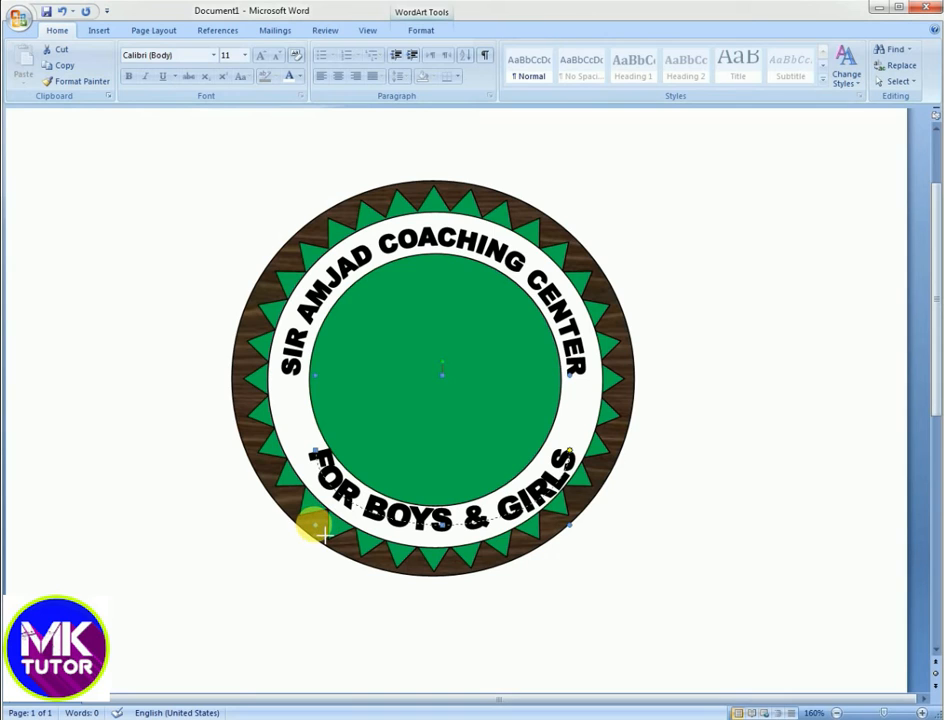
pyautogui.moveTo(316, 535); pyautogui.dragTo(311, 531)
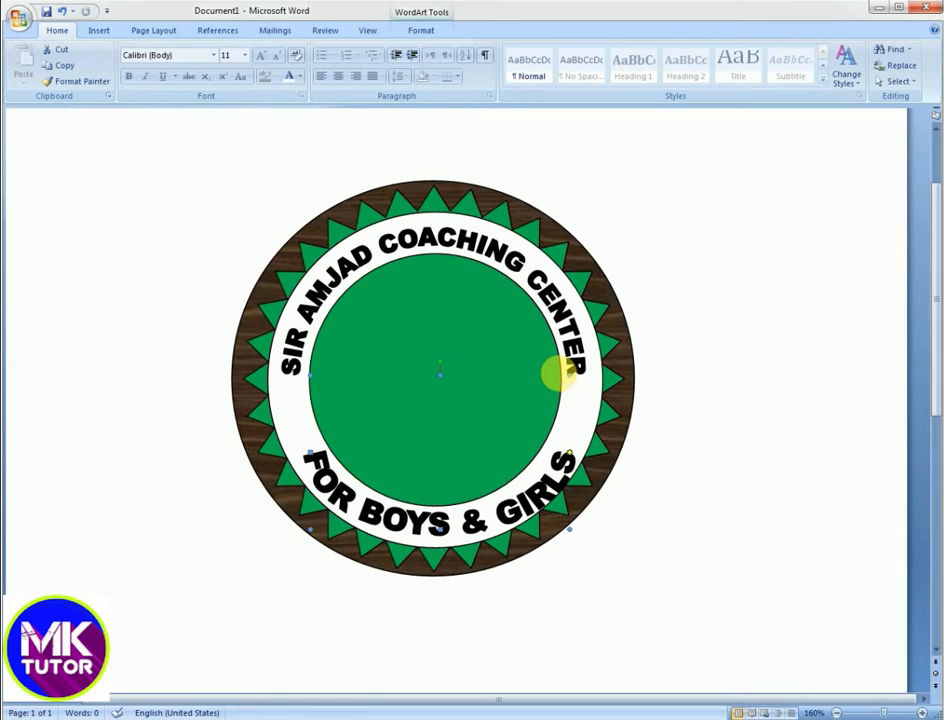
pyautogui.moveTo(570, 455); pyautogui.dragTo(557, 454)
pyautogui.moveTo(562, 380)
pyautogui.mouseDown()
pyautogui.moveTo(567, 373)
pyautogui.moveTo(558, 375)
pyautogui.mouseUp()
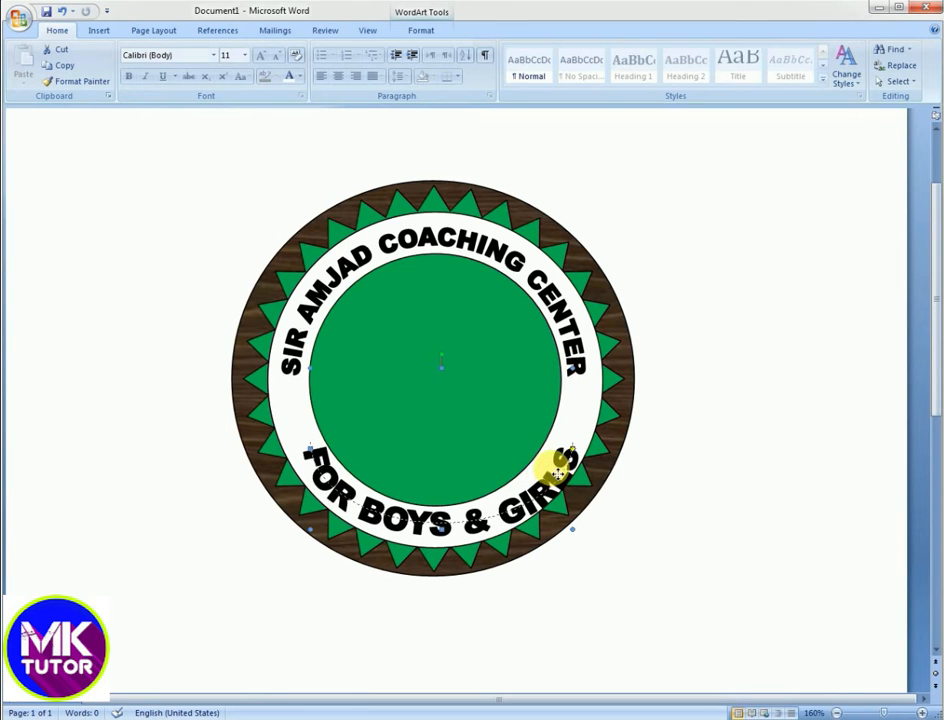
pyautogui.moveTo(556, 472); pyautogui.dragTo(552, 464)
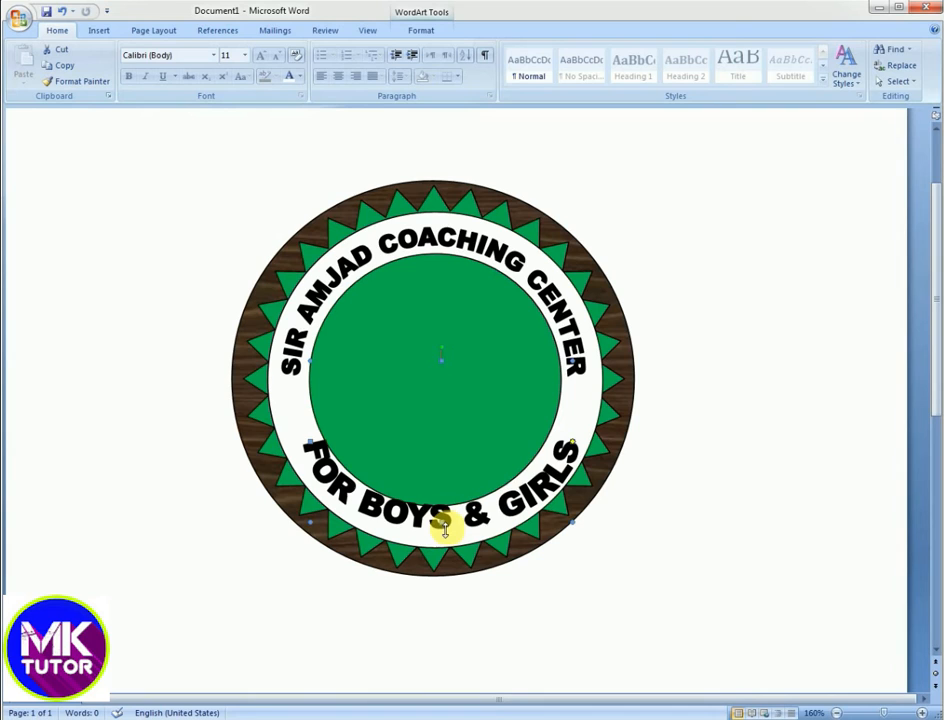
pyautogui.moveTo(443, 523); pyautogui.dragTo(444, 527)
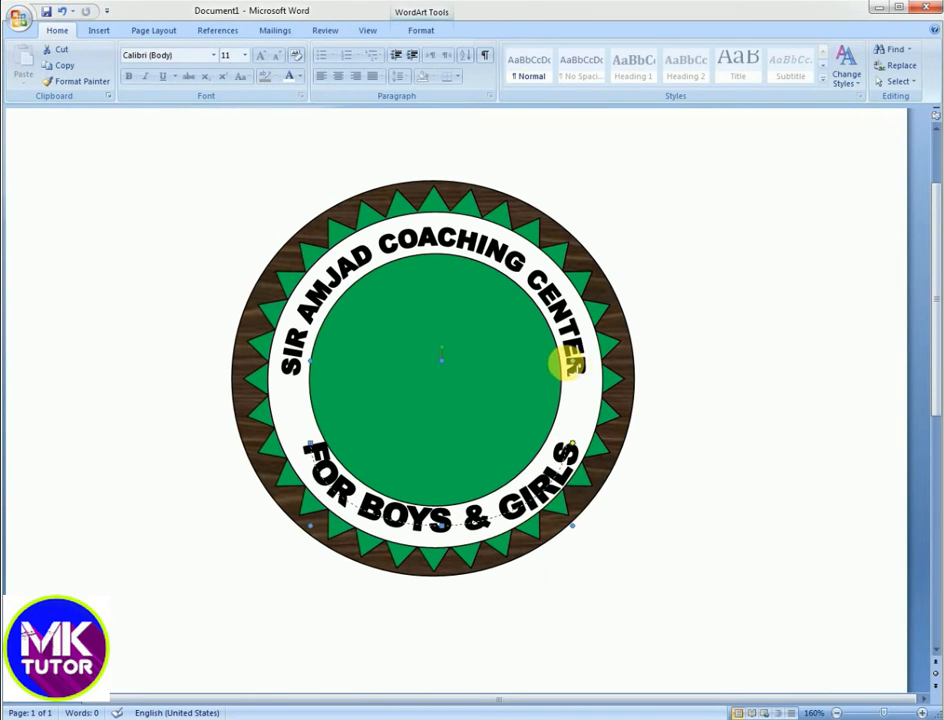
pyautogui.moveTo(571, 361); pyautogui.dragTo(566, 362)
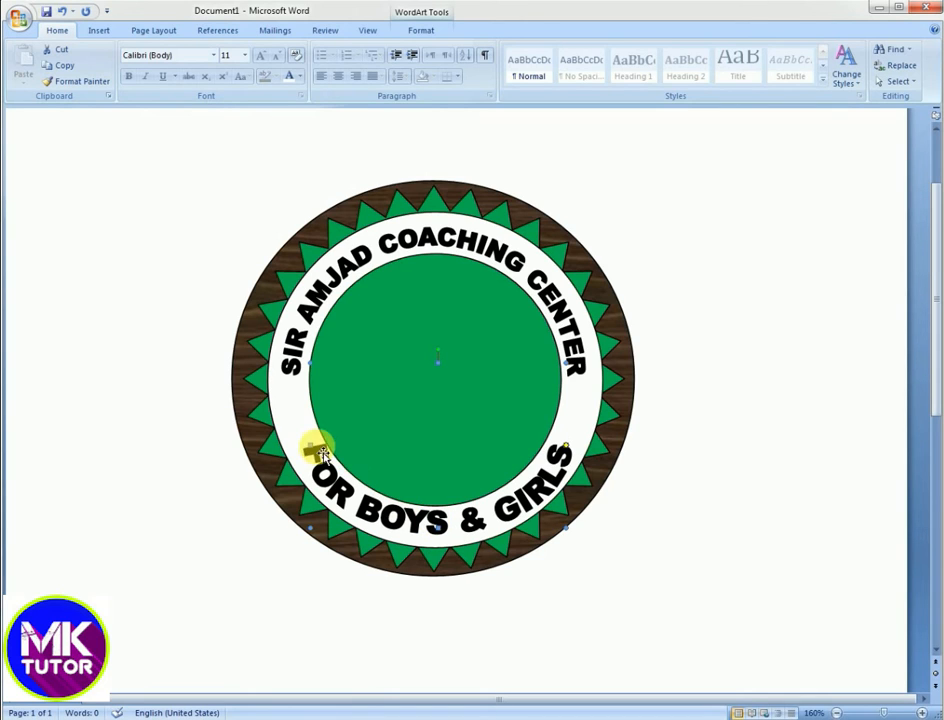
pyautogui.moveTo(313, 447); pyautogui.dragTo(311, 448)
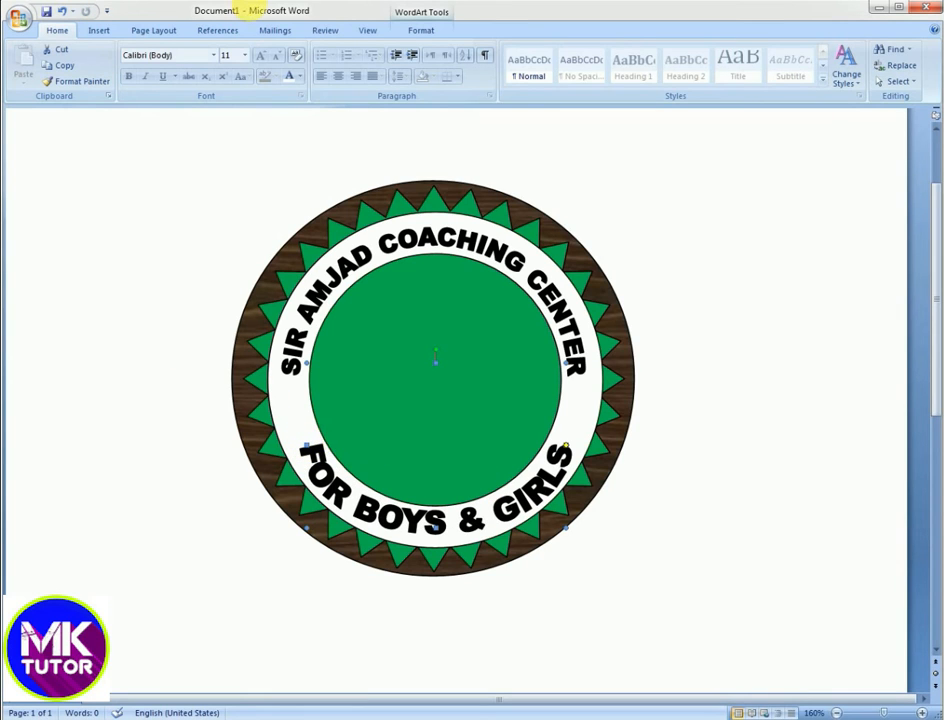
# - Draw a 5-point star about 0.35" high and 0.3" wide in the white band before the word FOR
pyautogui.click(98, 34)
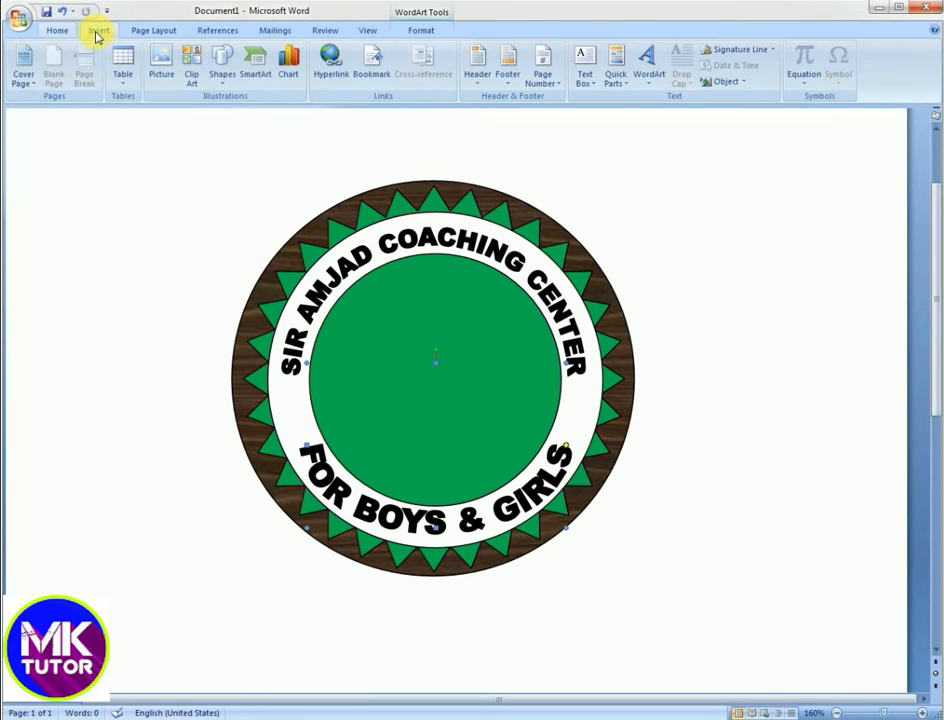
pyautogui.click(222, 80)
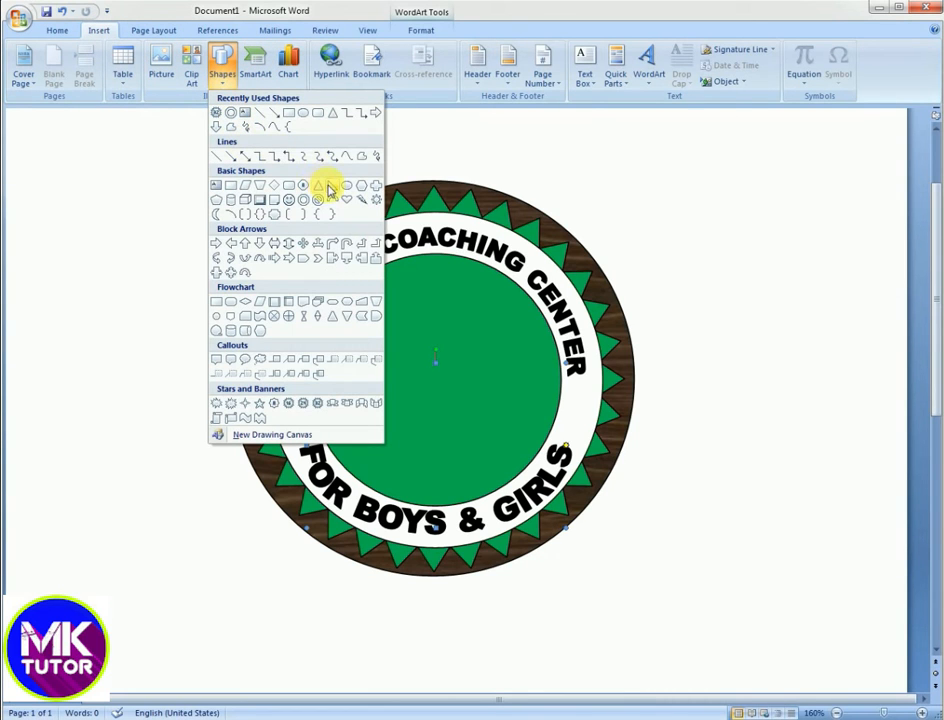
pyautogui.click(259, 403)
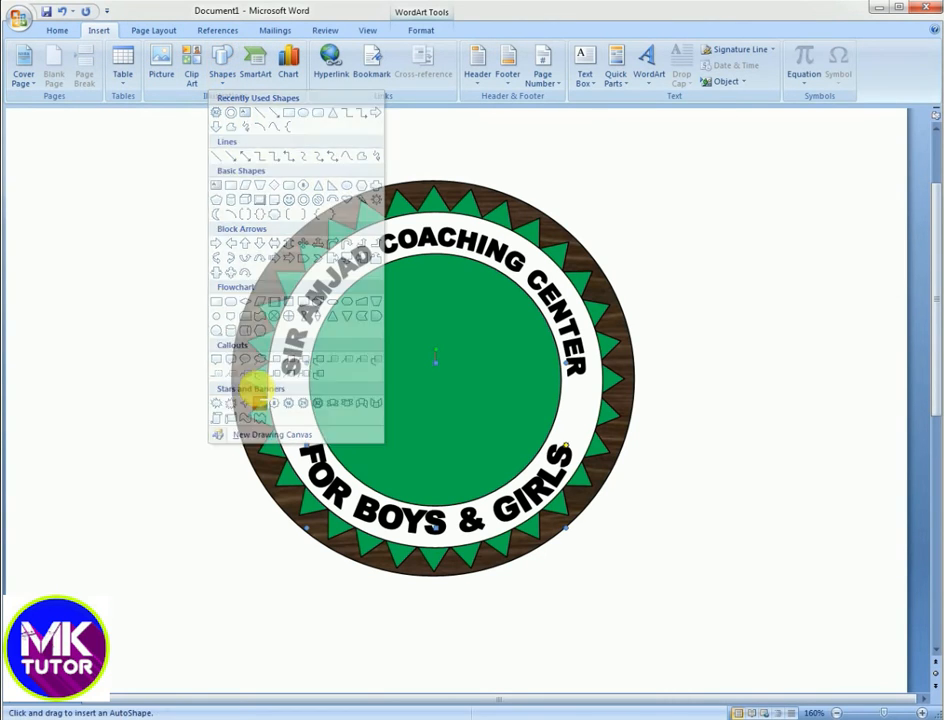
pyautogui.moveTo(268, 387); pyautogui.dragTo(310, 428)
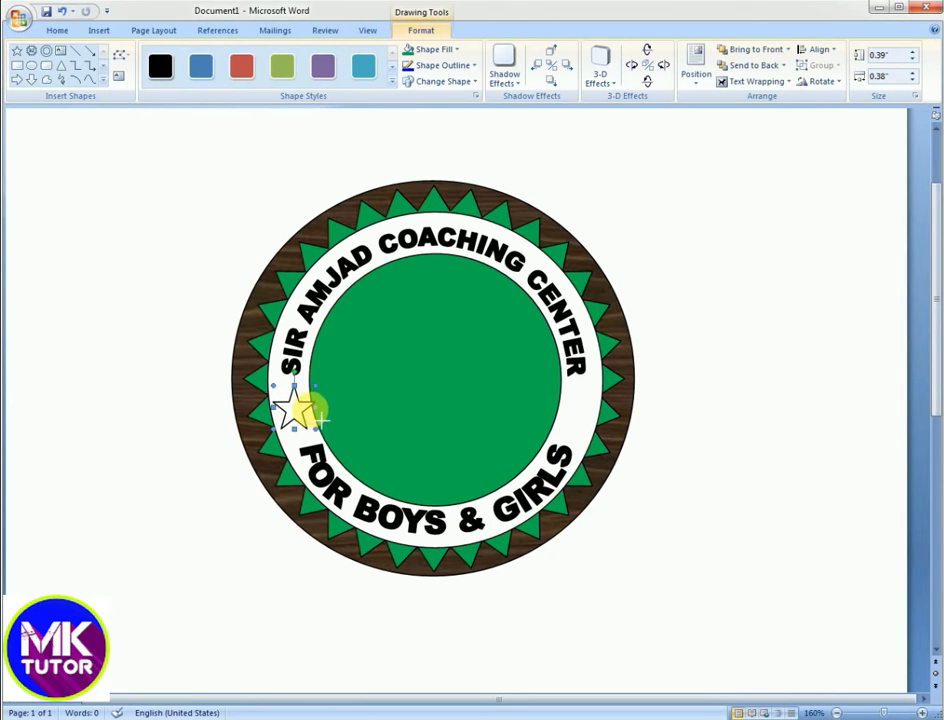
pyautogui.moveTo(307, 408); pyautogui.dragTo(299, 410)
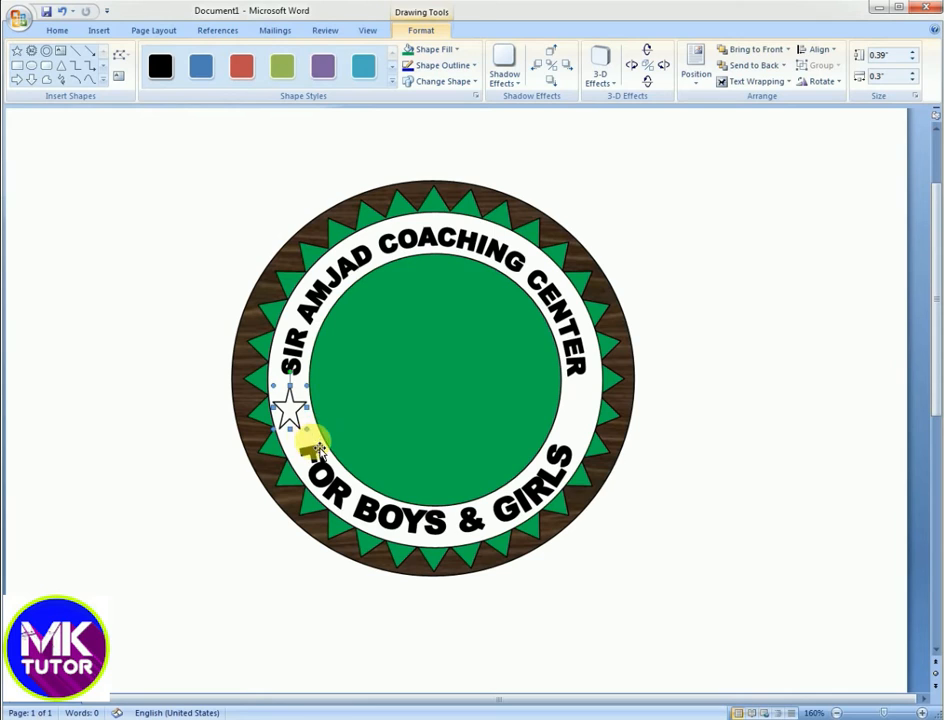
pyautogui.click(288, 387)
pyautogui.moveTo(288, 385); pyautogui.dragTo(289, 392)
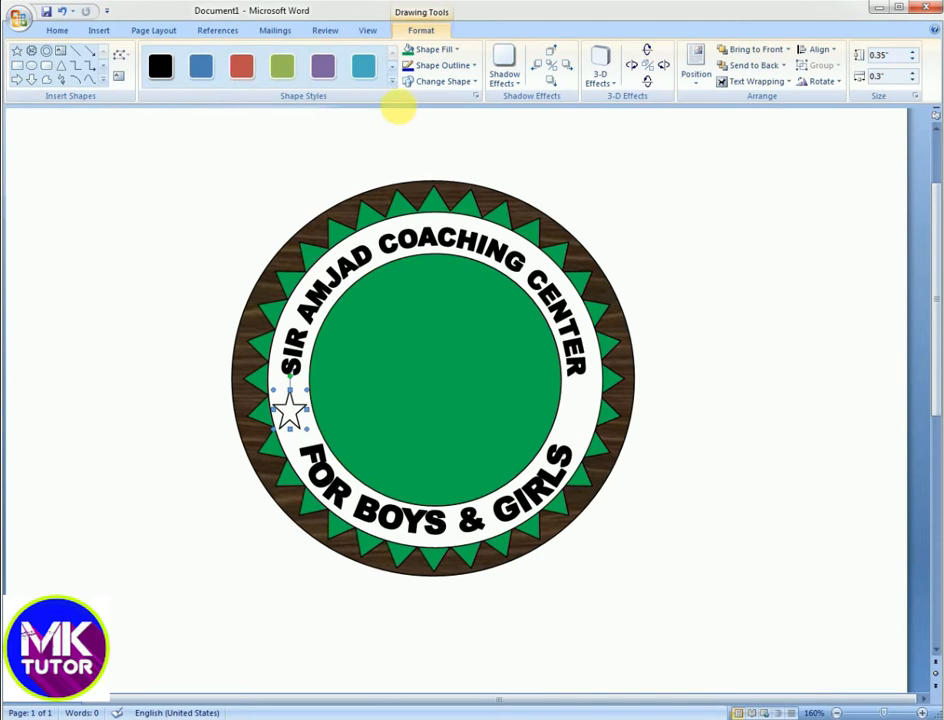
# - Apply the dark grey gradient shape style to the small star and widen it to about 0.33"
pyautogui.click(391, 82)
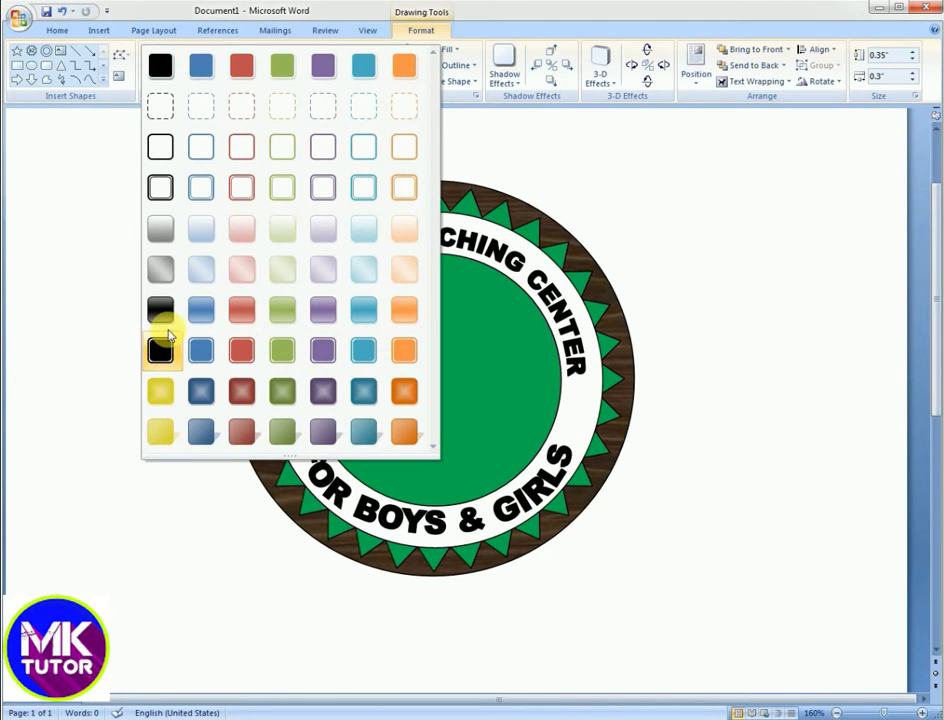
pyautogui.click(162, 399)
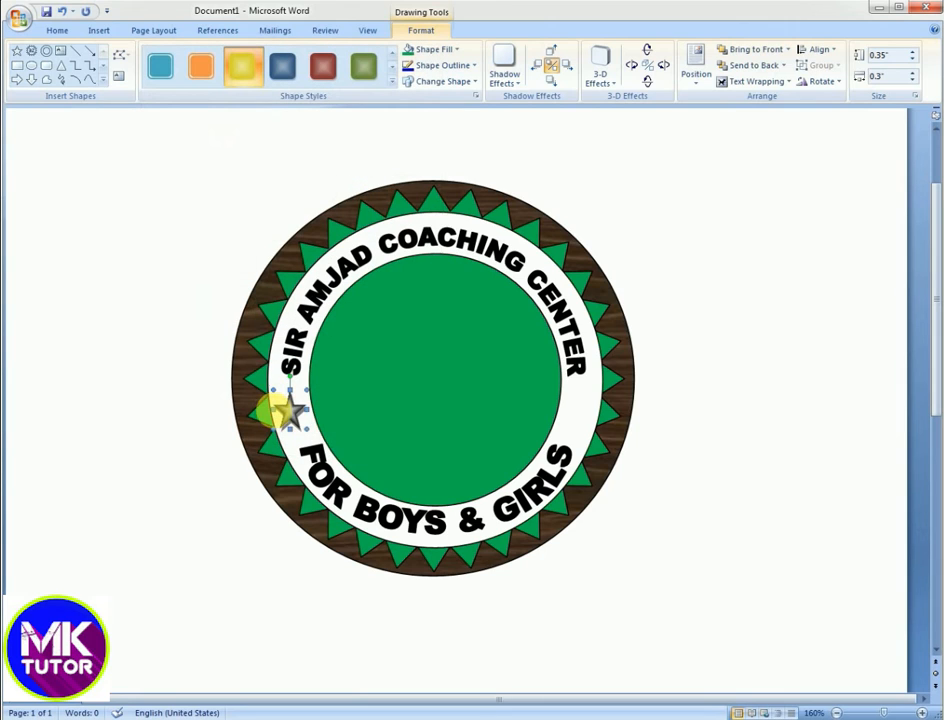
pyautogui.moveTo(290, 424); pyautogui.dragTo(312, 410)
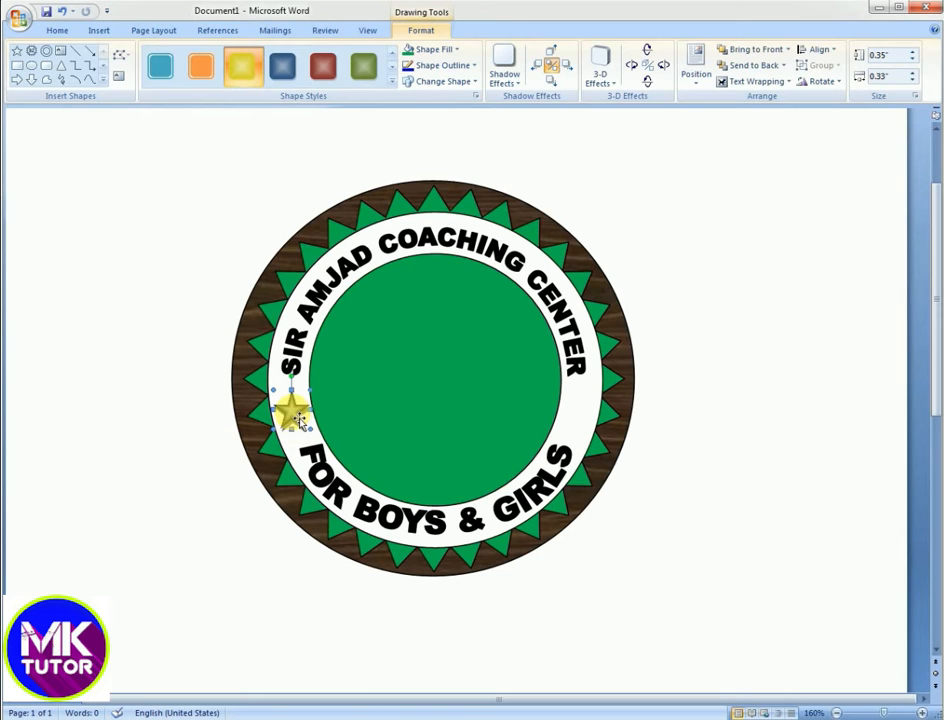
# - Duplicate the grey star and place the copy in the white band between the words CENTER and GIRLS
pyautogui.click(274, 503)
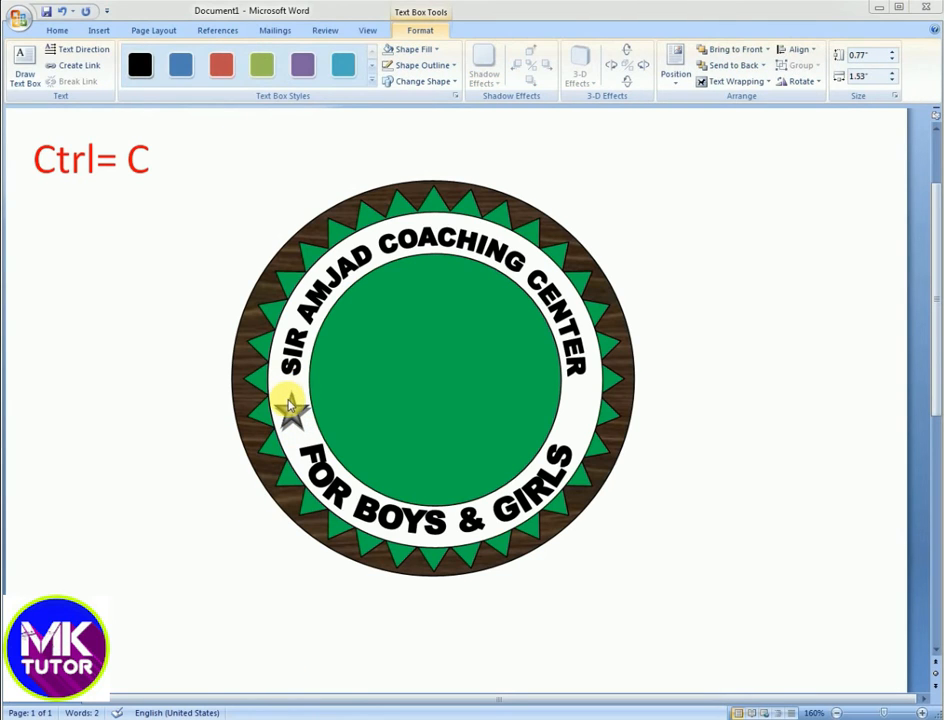
pyautogui.click(291, 422)
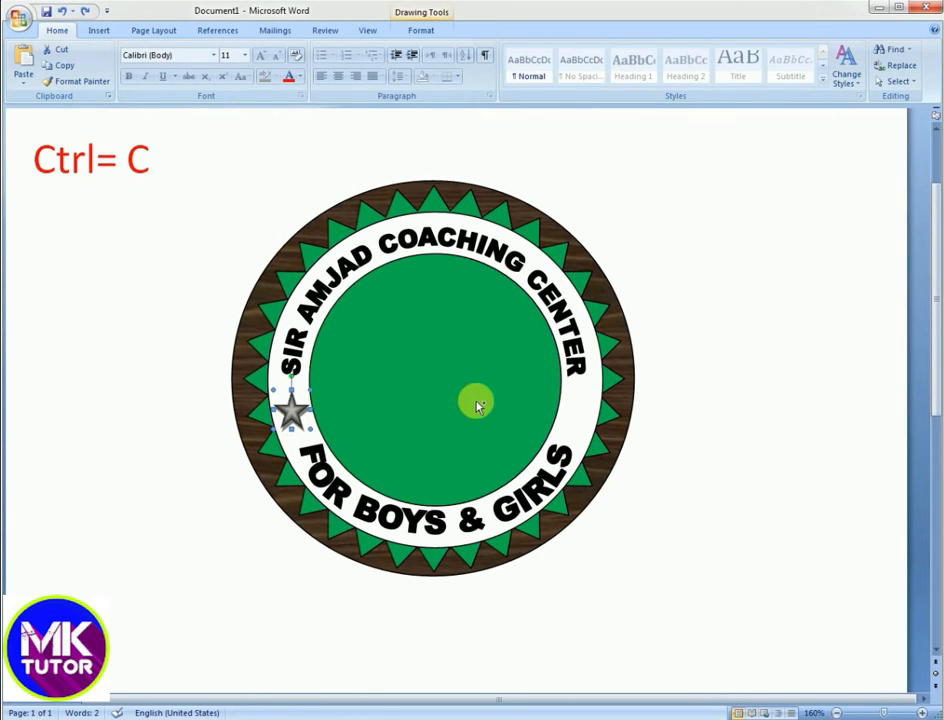
pyautogui.moveTo(477, 406); pyautogui.dragTo(583, 414)
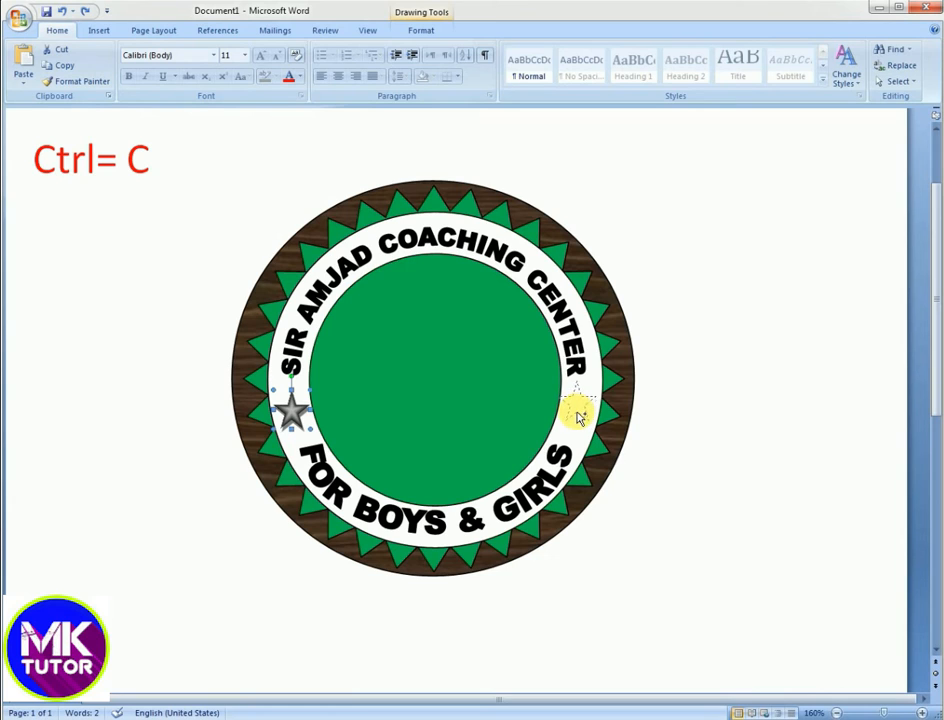
pyautogui.moveTo(578, 418); pyautogui.dragTo(580, 418)
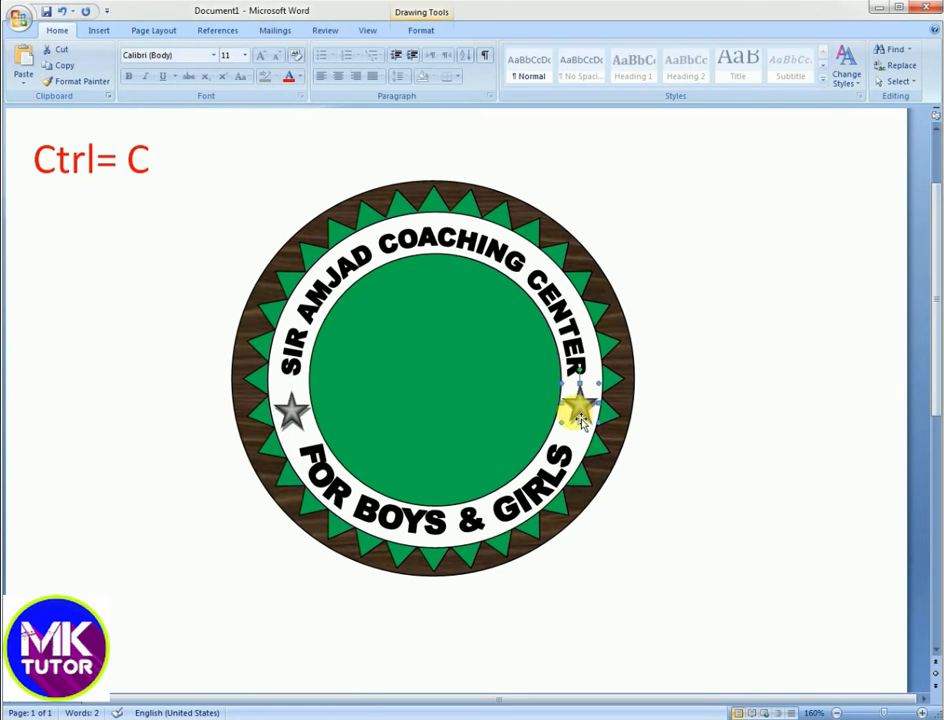
pyautogui.press('Escape')
pyautogui.click(97, 30)
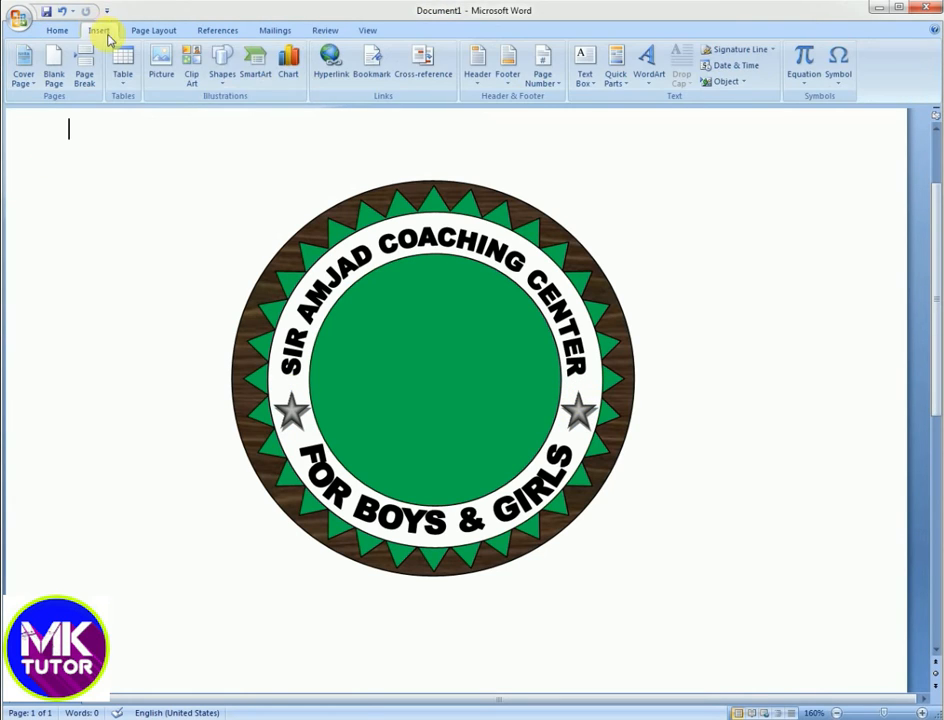
pyautogui.click(221, 85)
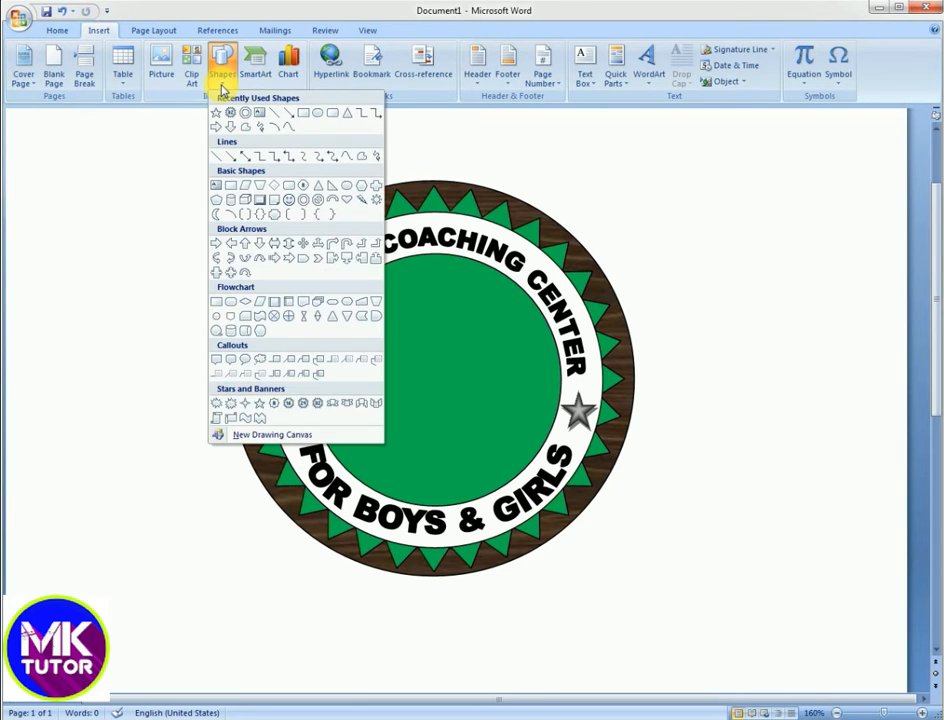
pyautogui.click(289, 411)
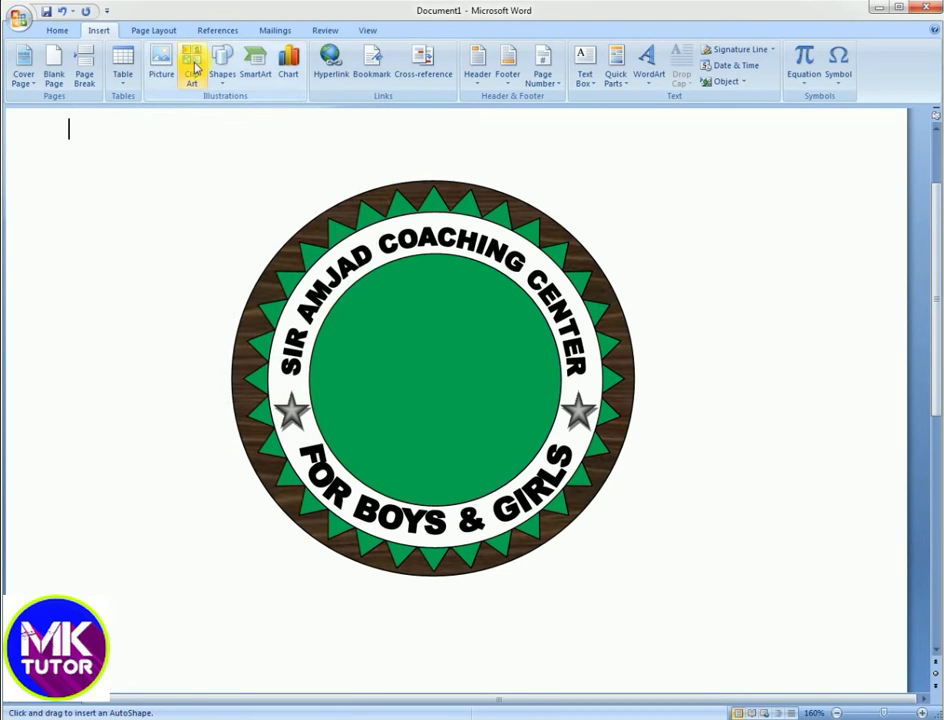
pyautogui.moveTo(352, 292); pyautogui.dragTo(548, 476)
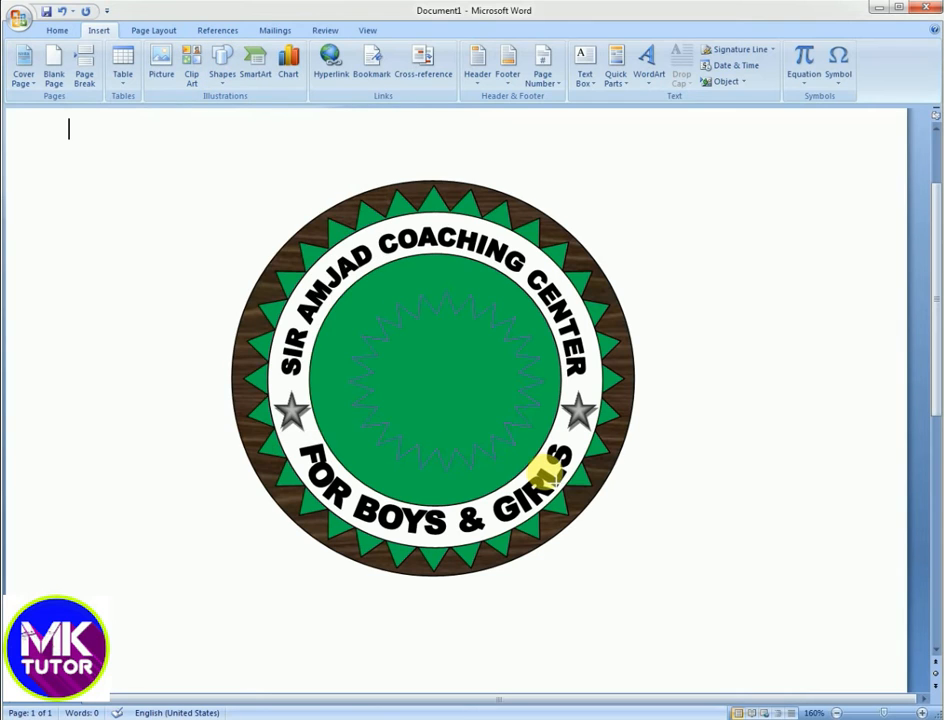
pyautogui.click(221, 65)
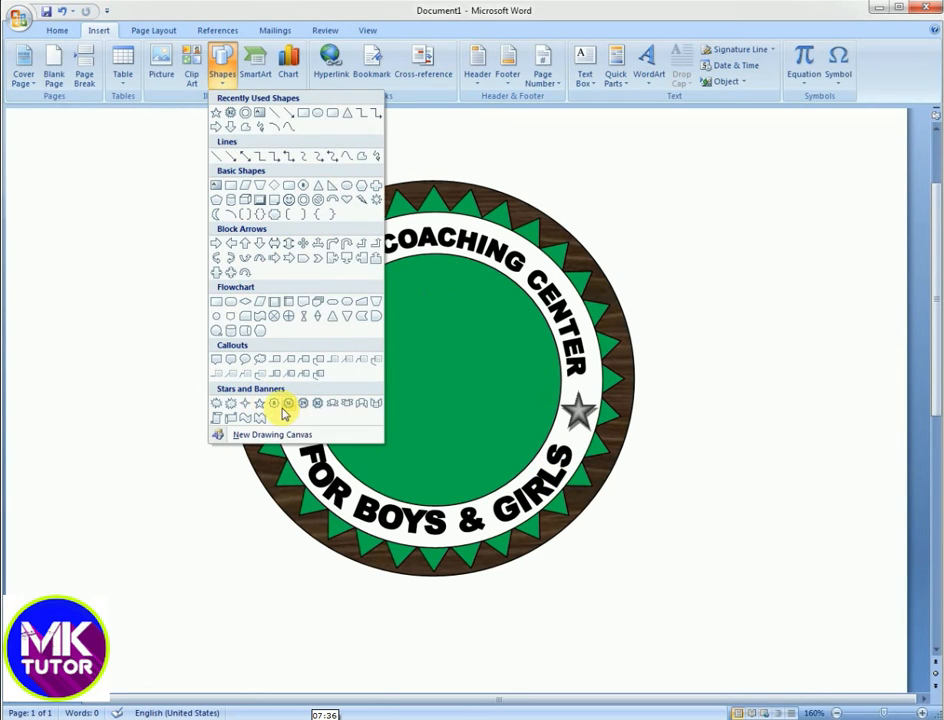
pyautogui.click(288, 405)
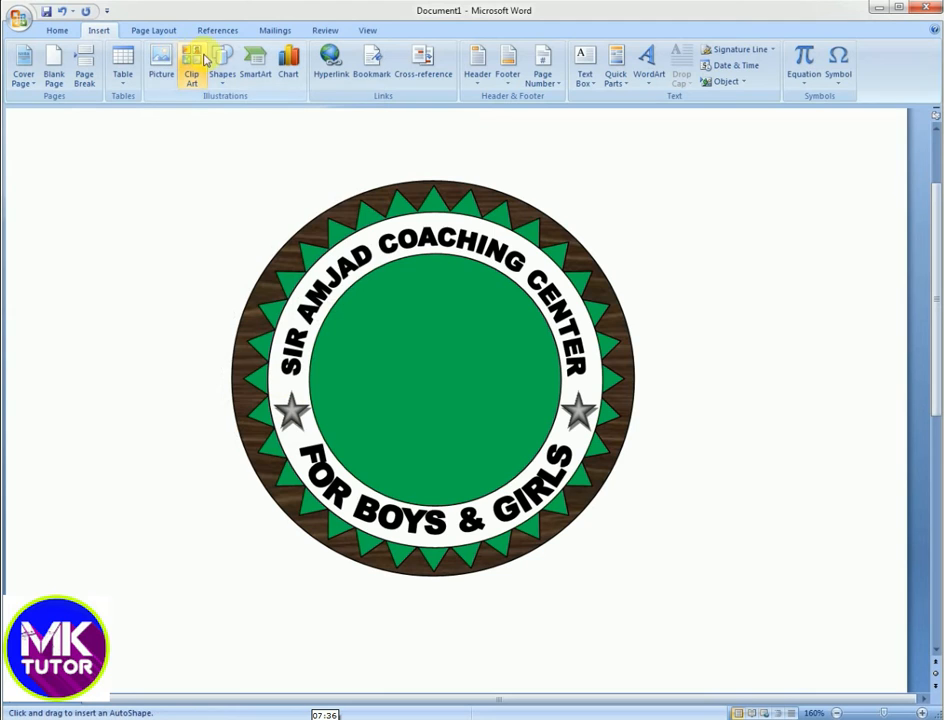
# - Draw a 24-point star about 1.7" high and 1.89" wide inside the green circle
pyautogui.click(225, 86)
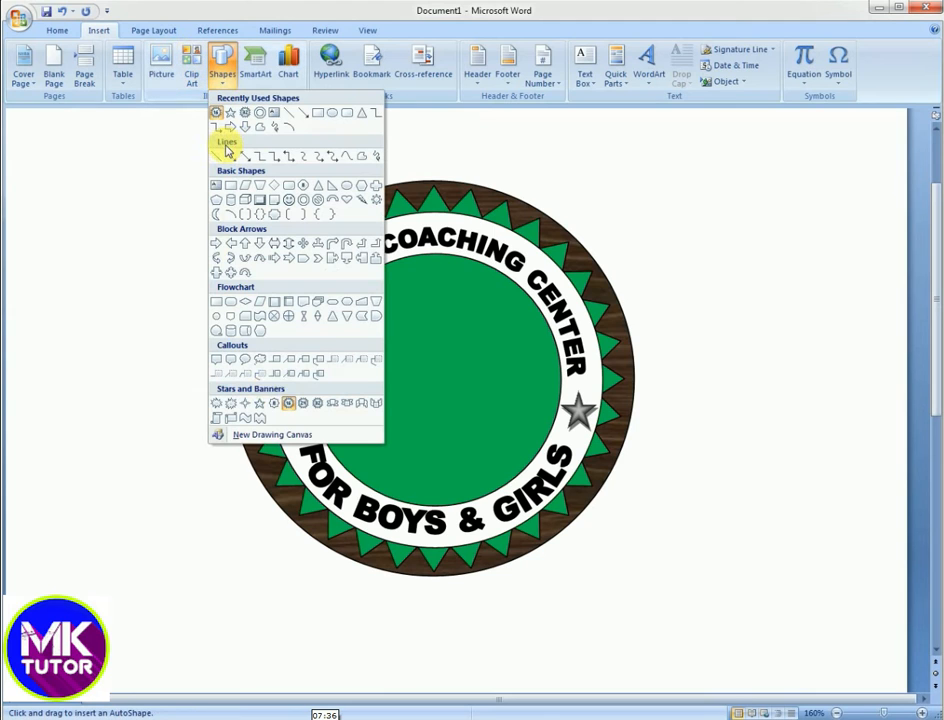
pyautogui.click(303, 405)
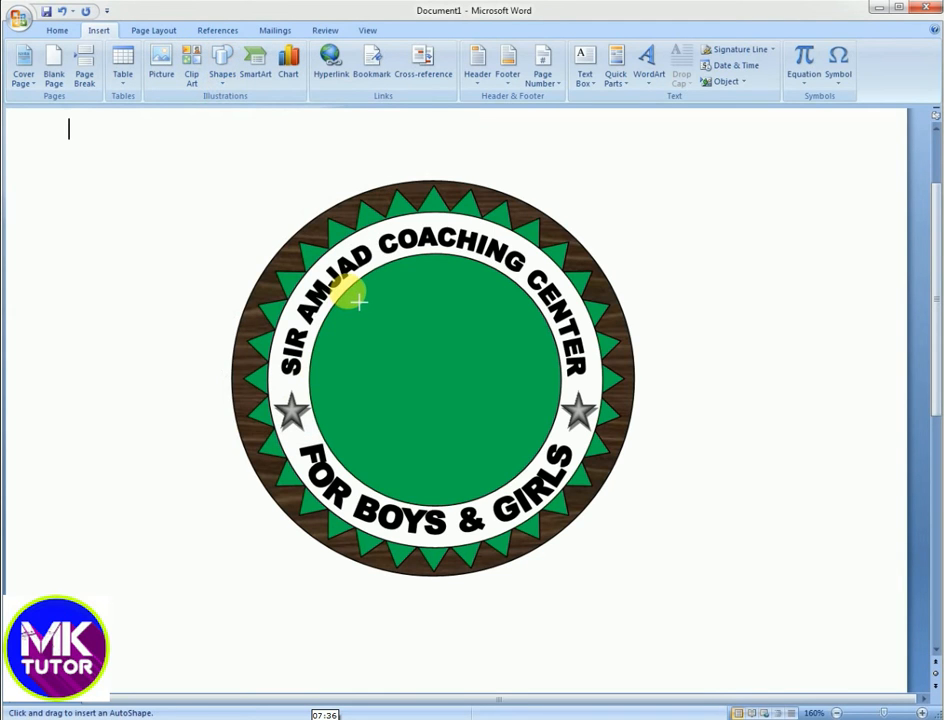
pyautogui.moveTo(482, 462); pyautogui.dragTo(562, 482)
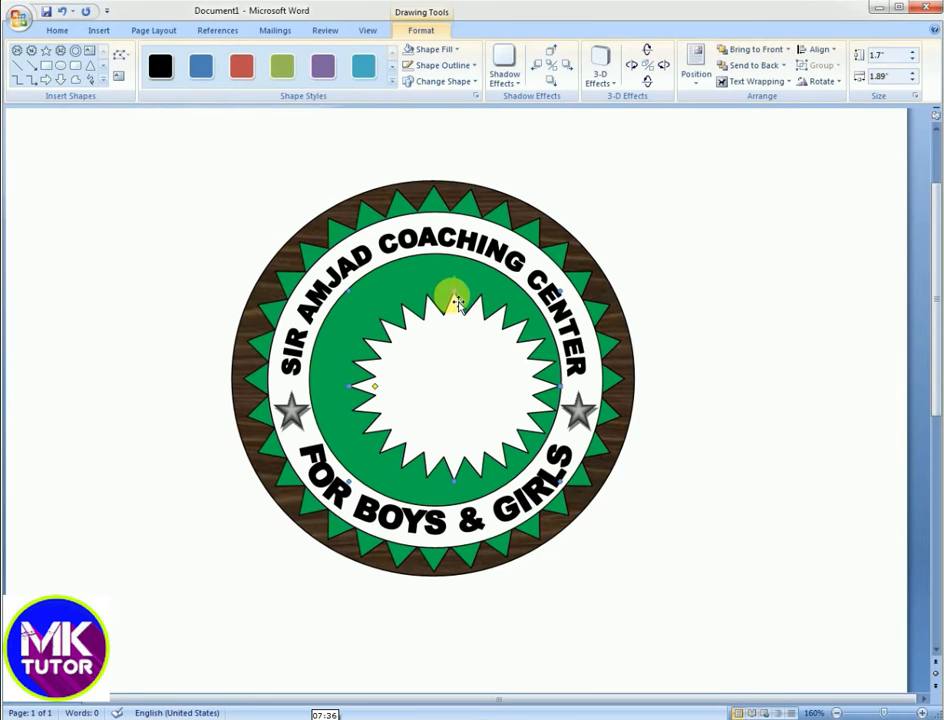
# - Enlarge the 24-point star to about 2.15" high and 2.18" wide within the green circle and make its points shallower
pyautogui.moveTo(454, 296); pyautogui.dragTo(452, 258)
pyautogui.moveTo(350, 375); pyautogui.dragTo(318, 377)
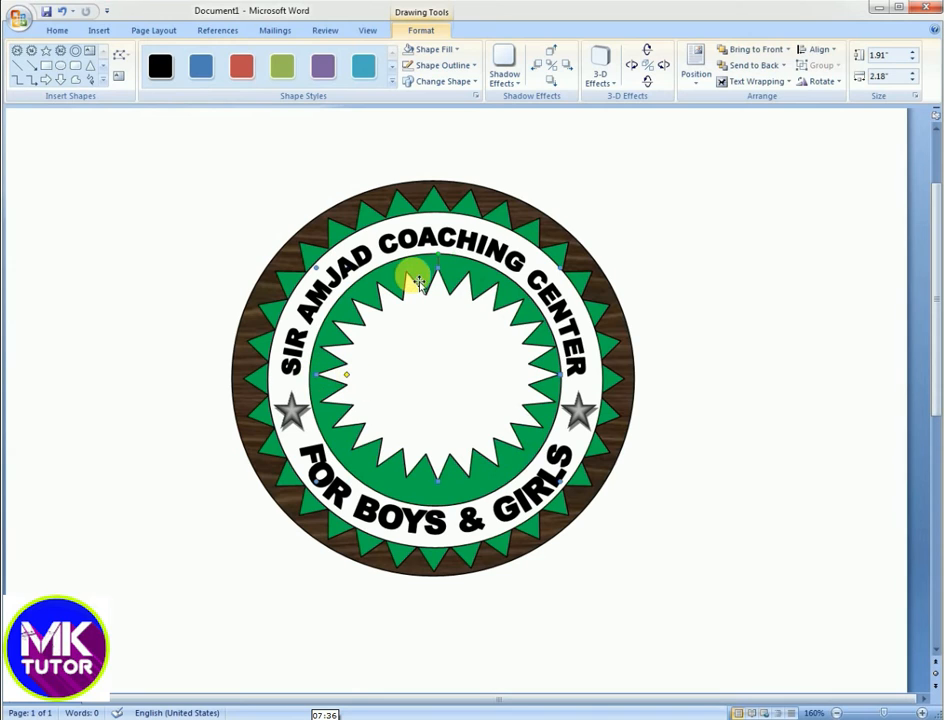
pyautogui.moveTo(451, 276); pyautogui.dragTo(440, 264)
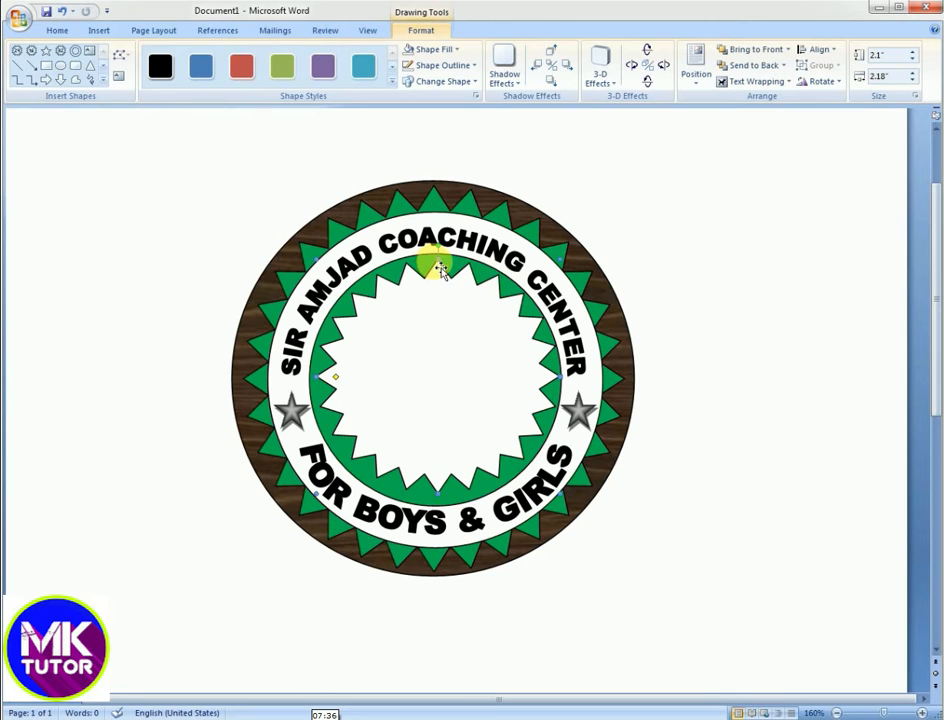
pyautogui.moveTo(440, 270); pyautogui.dragTo(443, 256)
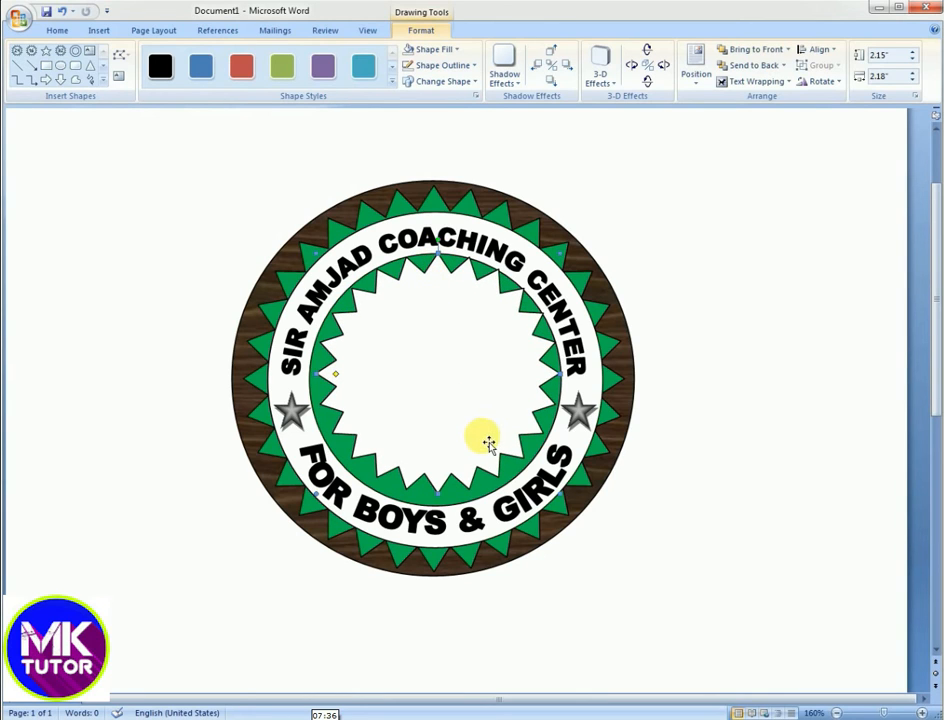
# - Enlarge the 24-point star to about 2.24" high and 2.23" wide so its points reach the edge of the green circle
pyautogui.click(919, 712)
pyautogui.click(919, 712)
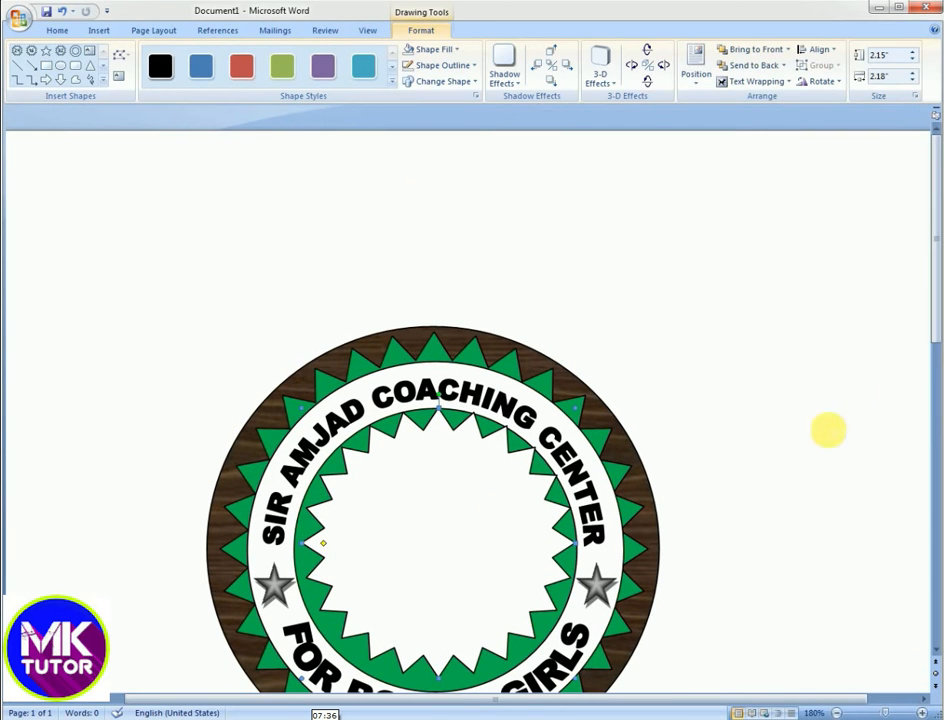
pyautogui.moveTo(936, 325); pyautogui.dragTo(937, 377)
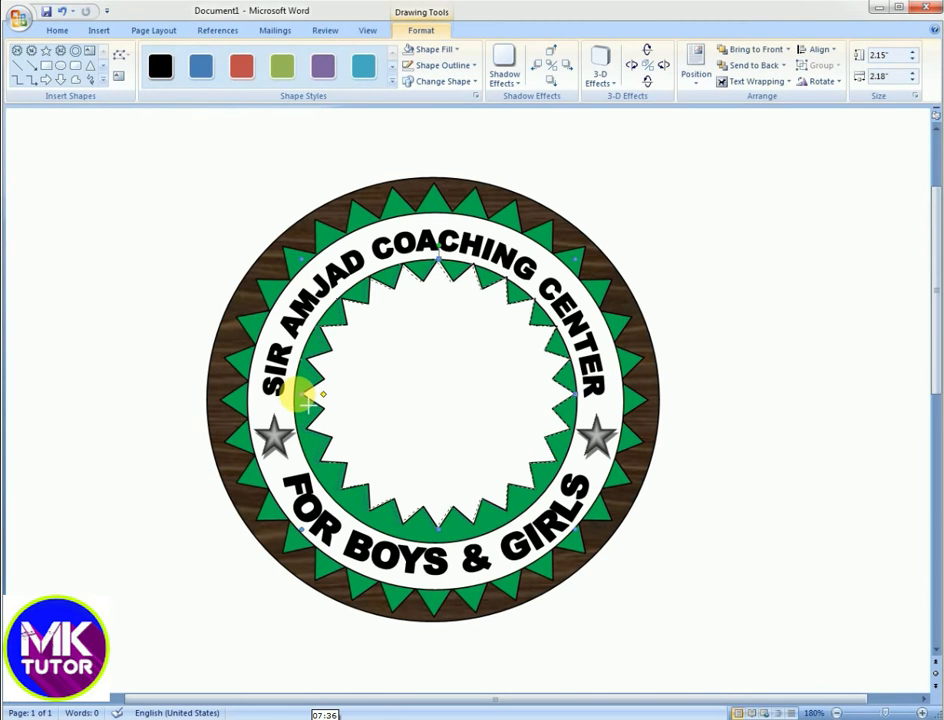
pyautogui.moveTo(310, 400); pyautogui.dragTo(305, 401)
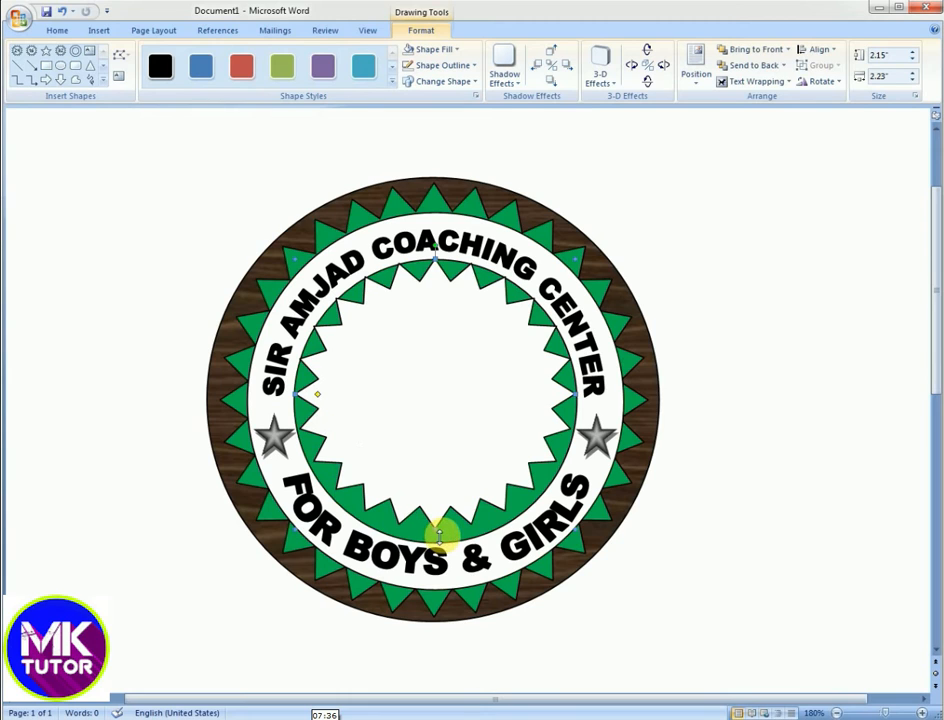
pyautogui.moveTo(437, 531); pyautogui.dragTo(442, 544)
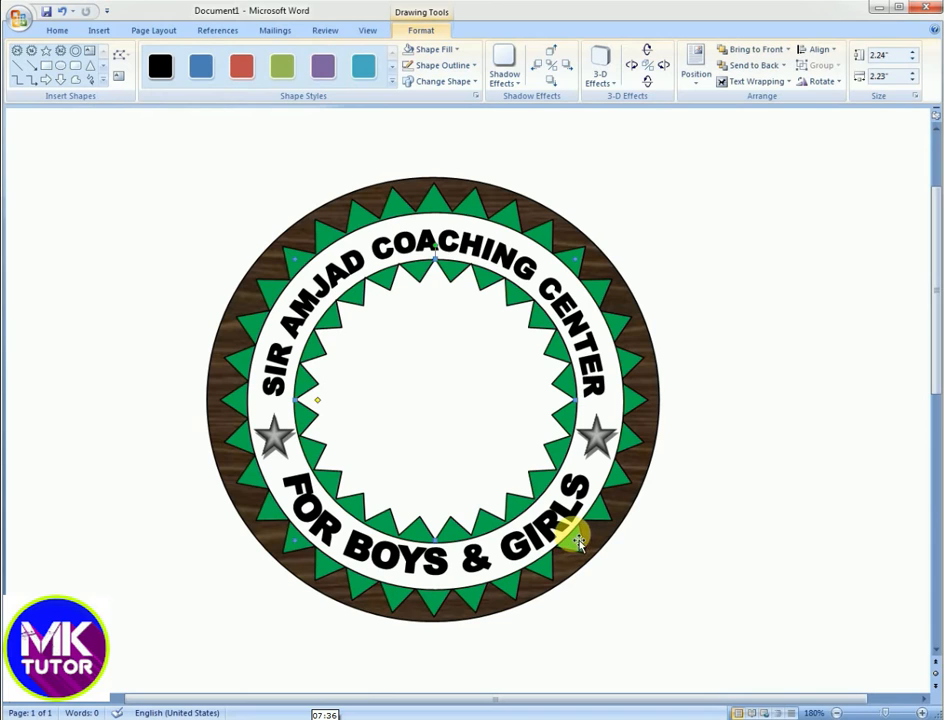
pyautogui.moveTo(577, 543); pyautogui.dragTo(588, 551)
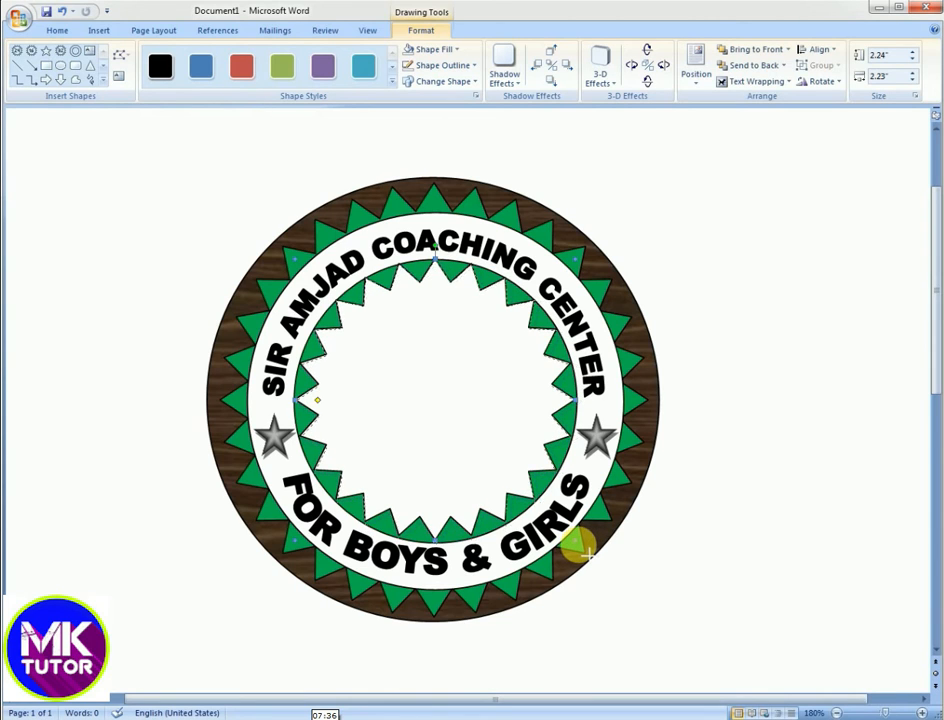
pyautogui.moveTo(576, 542); pyautogui.dragTo(577, 546)
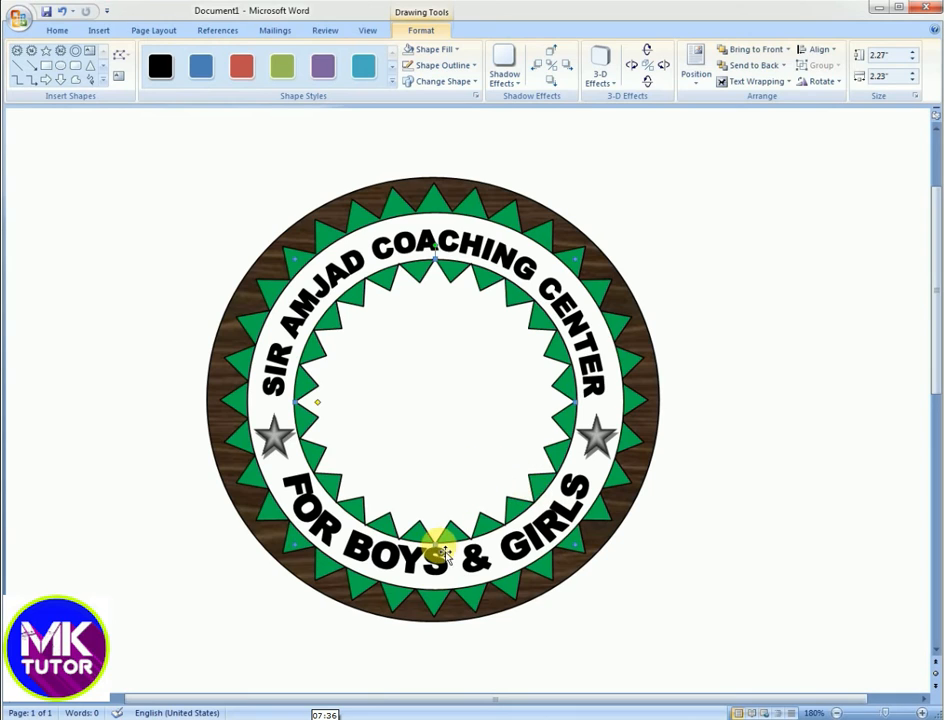
pyautogui.moveTo(437, 551); pyautogui.dragTo(434, 544)
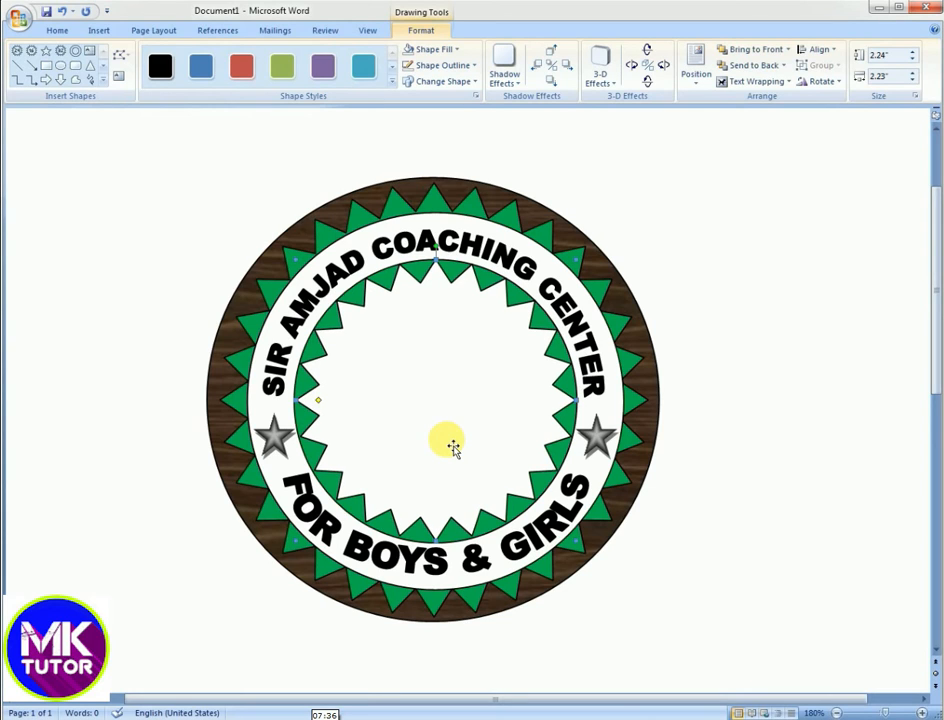
# - Draw a circle about 1.53" in diameter inside the 24-point star
pyautogui.click(836, 713)
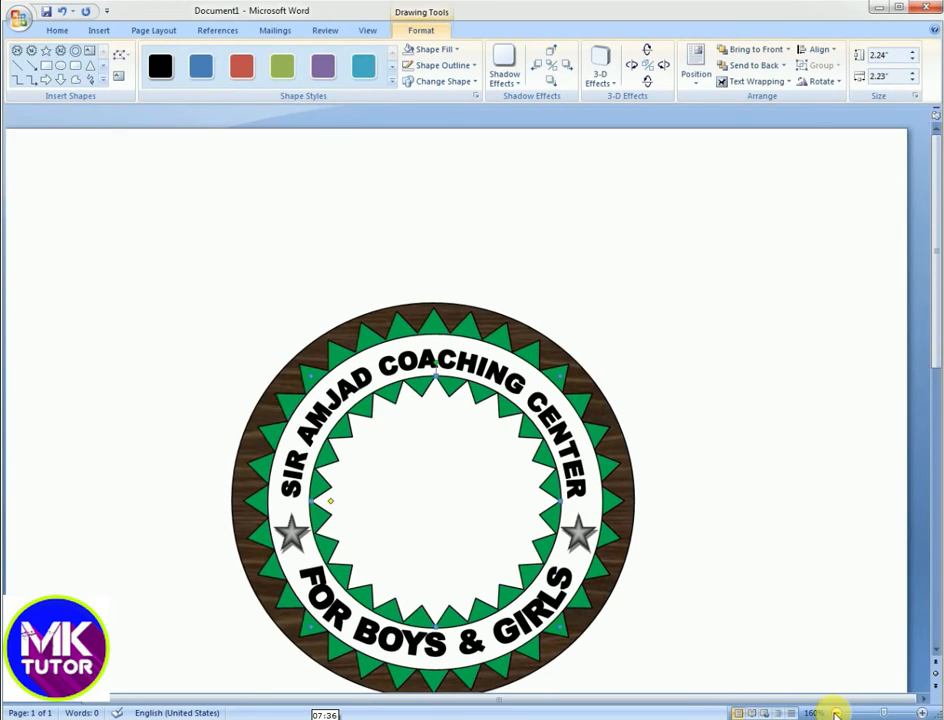
pyautogui.click(836, 713)
pyautogui.click(836, 713)
pyautogui.click(836, 713)
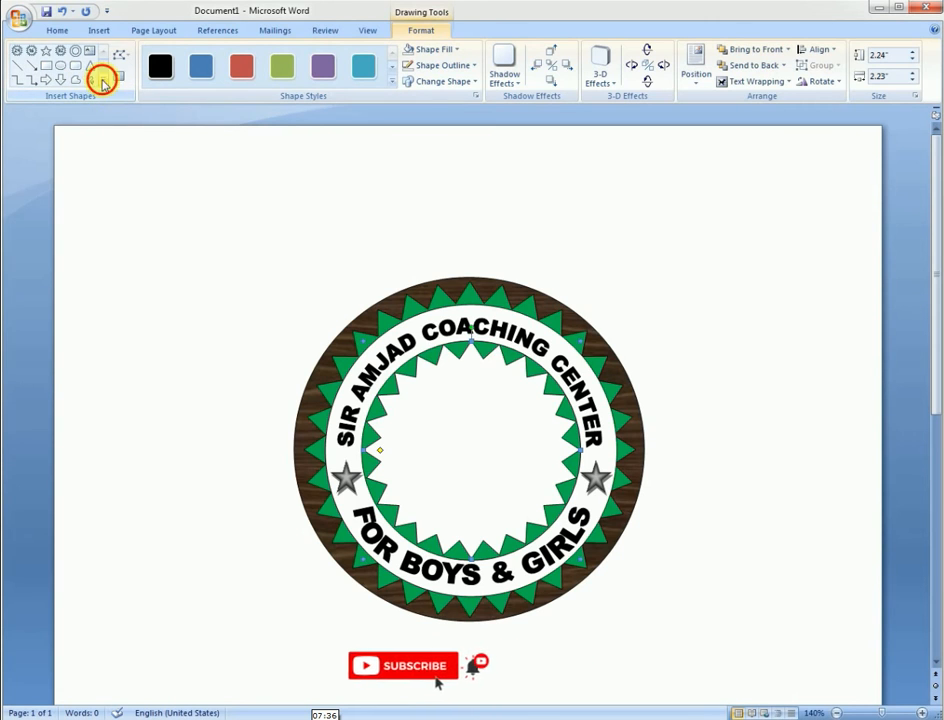
pyautogui.click(102, 80)
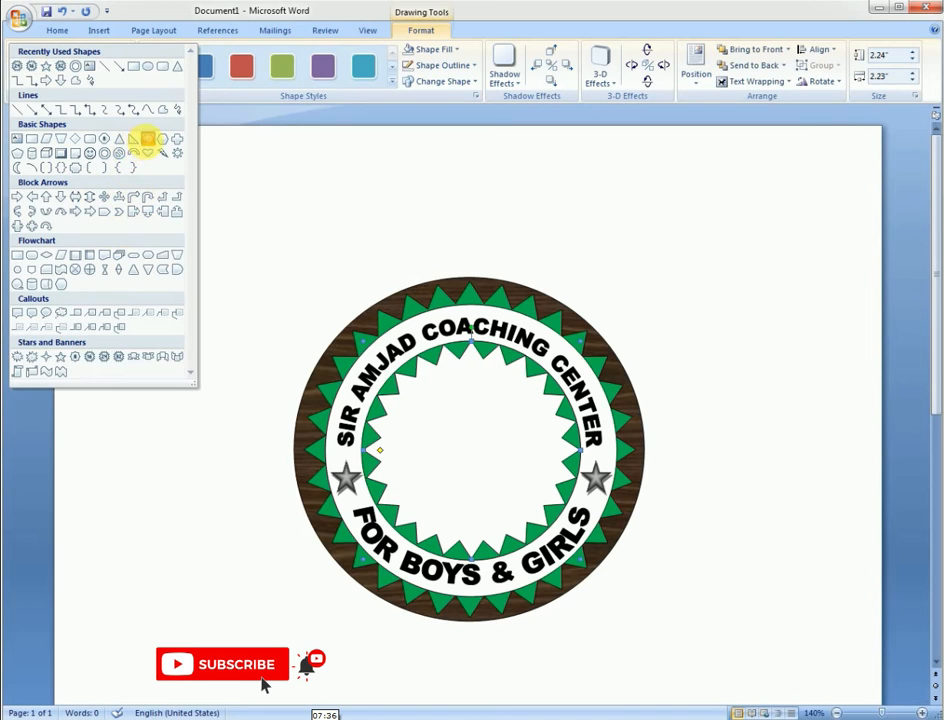
pyautogui.click(147, 143)
pyautogui.moveTo(413, 377)
pyautogui.mouseDown()
pyautogui.moveTo(476, 412)
pyautogui.moveTo(491, 492)
pyautogui.moveTo(515, 515)
pyautogui.moveTo(563, 527)
pyautogui.mouseUp()
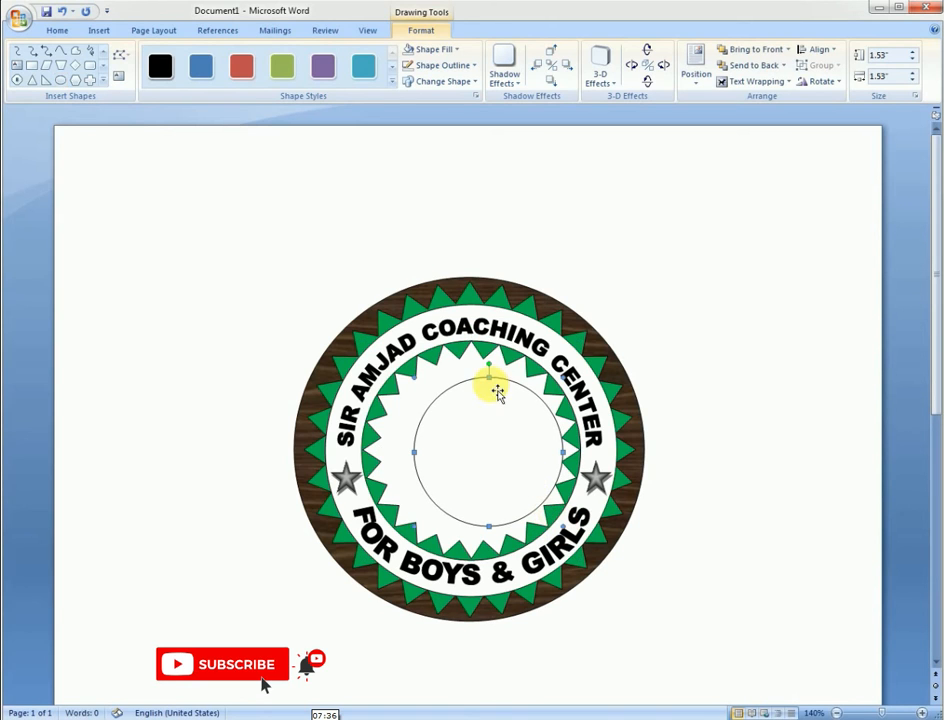
# - Enlarge the inner circle to about 1.85" high and 1.86" wide so it meets the inner corners of the 24-point star
pyautogui.moveTo(492, 382); pyautogui.dragTo(488, 367)
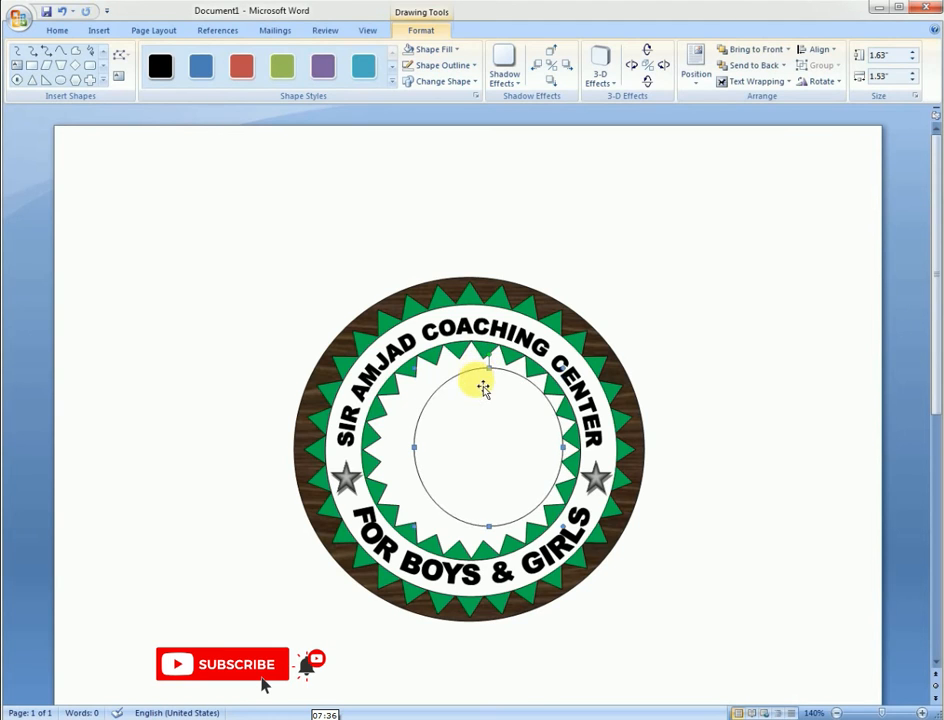
pyautogui.moveTo(413, 447); pyautogui.dragTo(381, 449)
pyautogui.moveTo(472, 368); pyautogui.dragTo(472, 360)
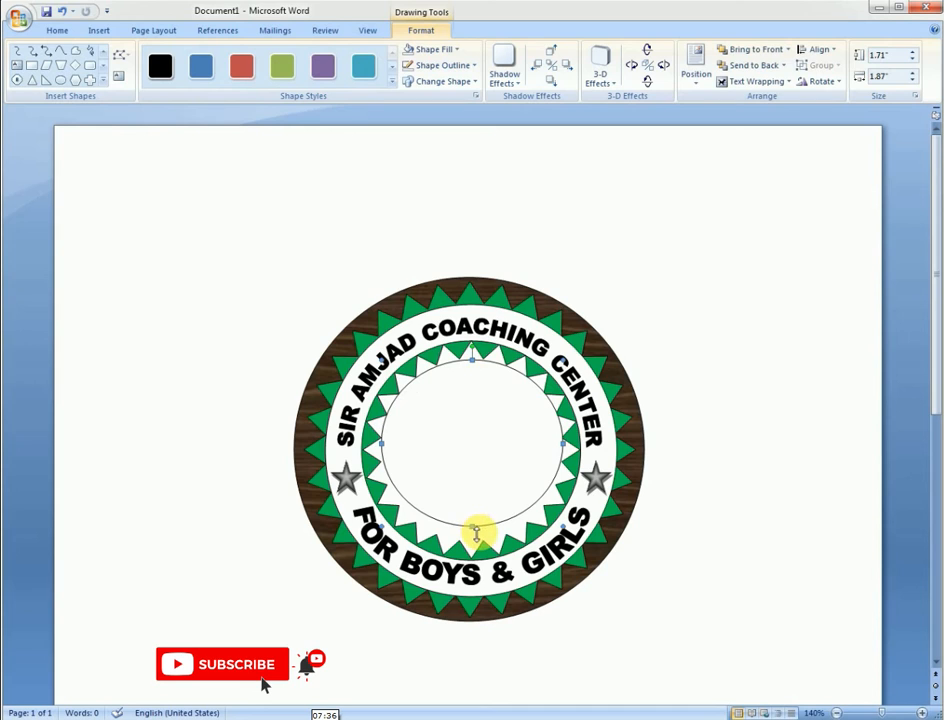
pyautogui.moveTo(472, 527); pyautogui.dragTo(480, 544)
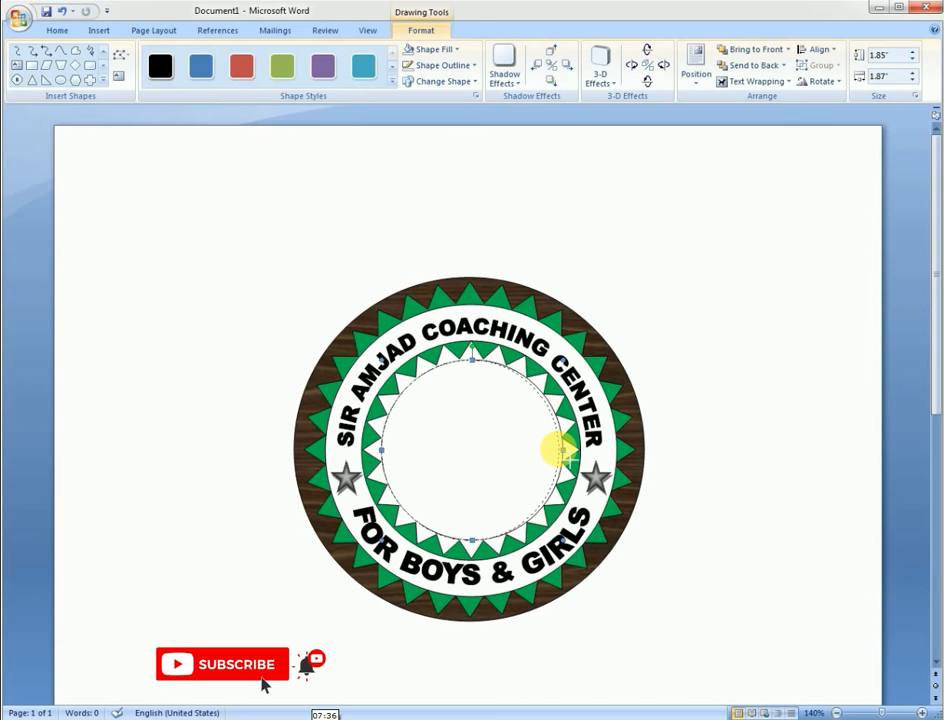
pyautogui.moveTo(561, 451); pyautogui.dragTo(567, 454)
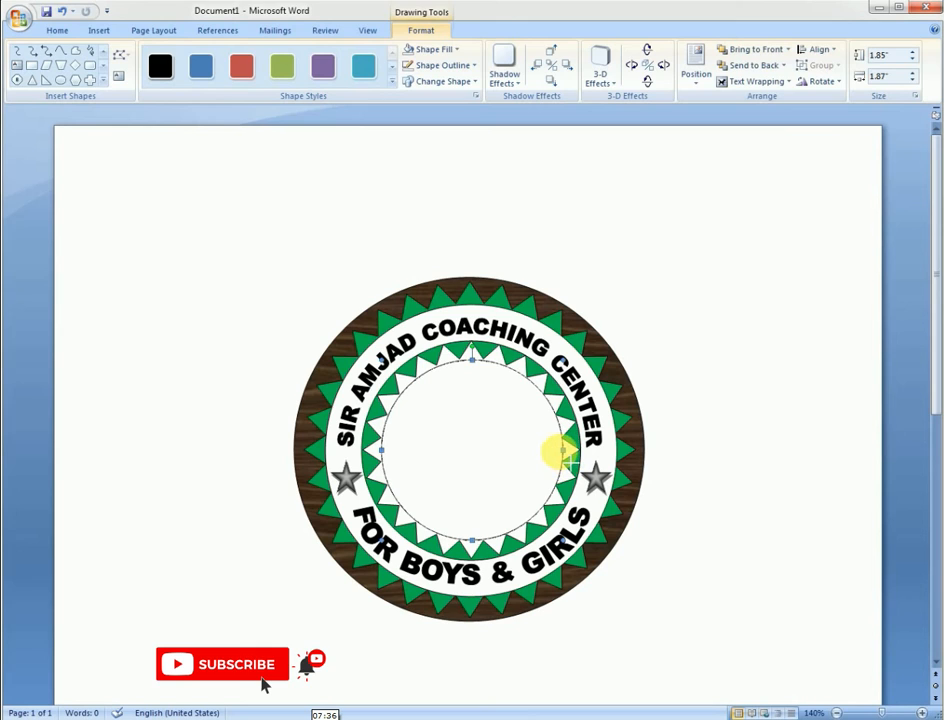
pyautogui.moveTo(567, 460)
pyautogui.mouseDown()
pyautogui.moveTo(558, 447)
pyautogui.moveTo(566, 455)
pyautogui.mouseUp()
# - Fine-tune the inner circle's vertical position to centre it within the 24-point star
pyautogui.doubleClick(921, 712)
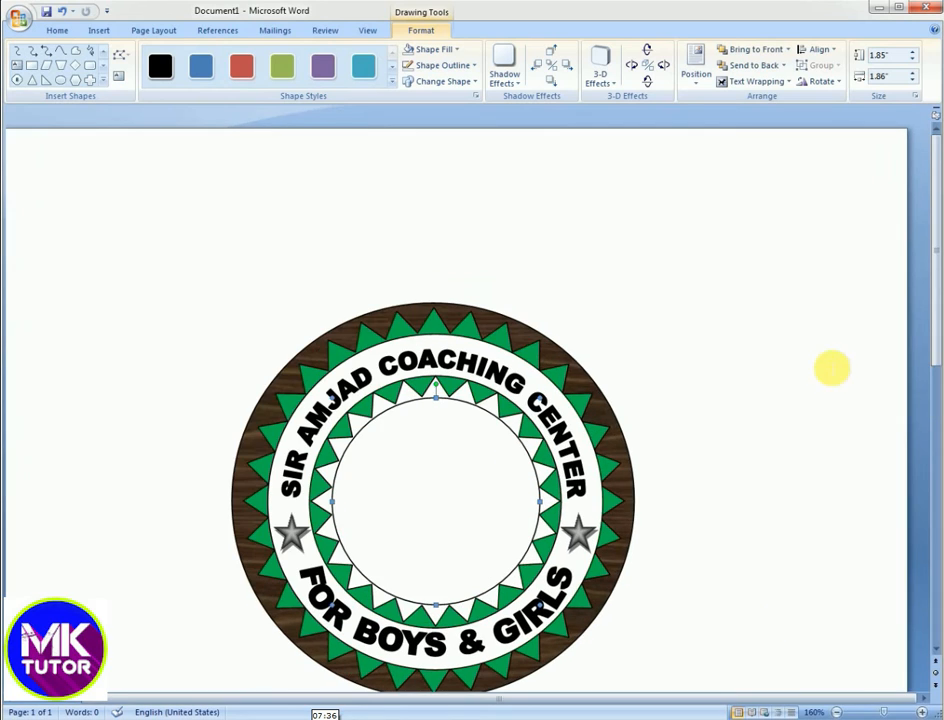
pyautogui.moveTo(936, 352); pyautogui.dragTo(935, 390)
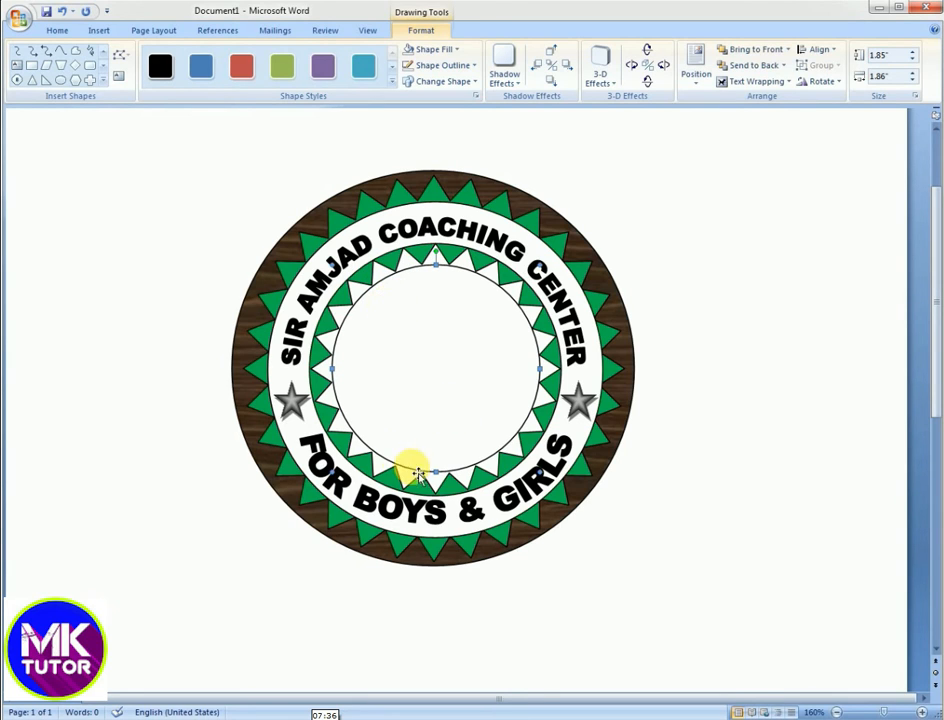
pyautogui.moveTo(436, 472); pyautogui.dragTo(449, 486)
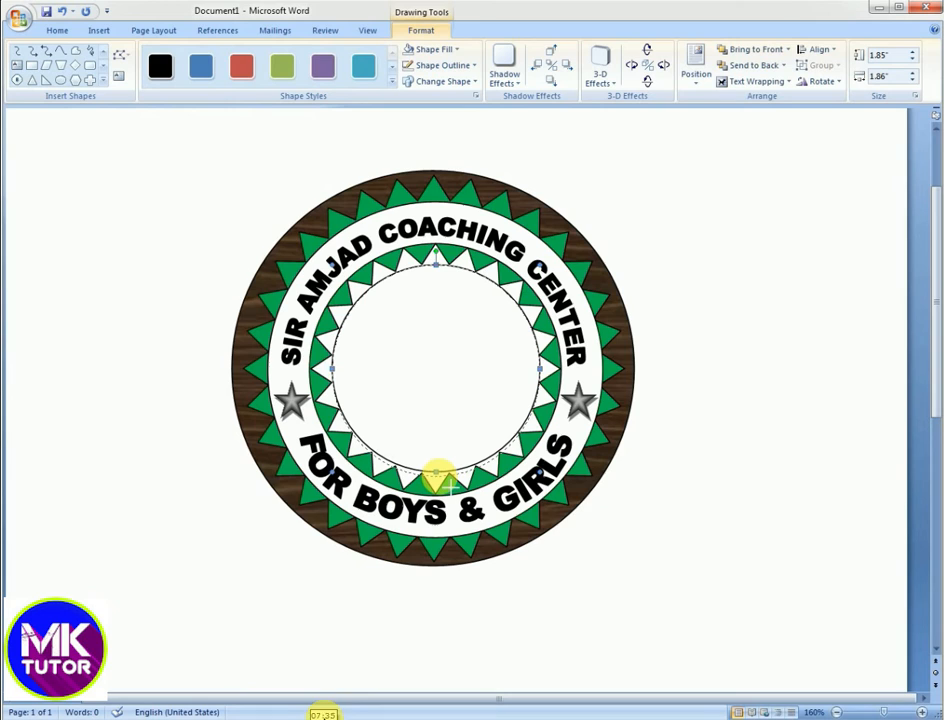
pyautogui.moveTo(449, 485); pyautogui.dragTo(447, 482)
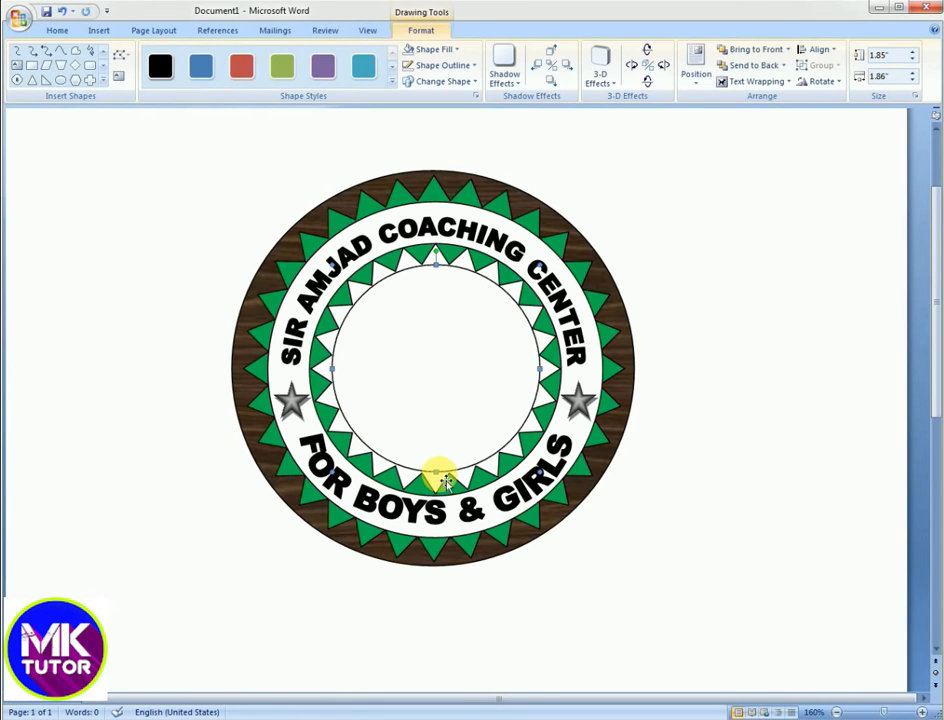
pyautogui.click(434, 471)
pyautogui.moveTo(446, 482); pyautogui.dragTo(440, 475)
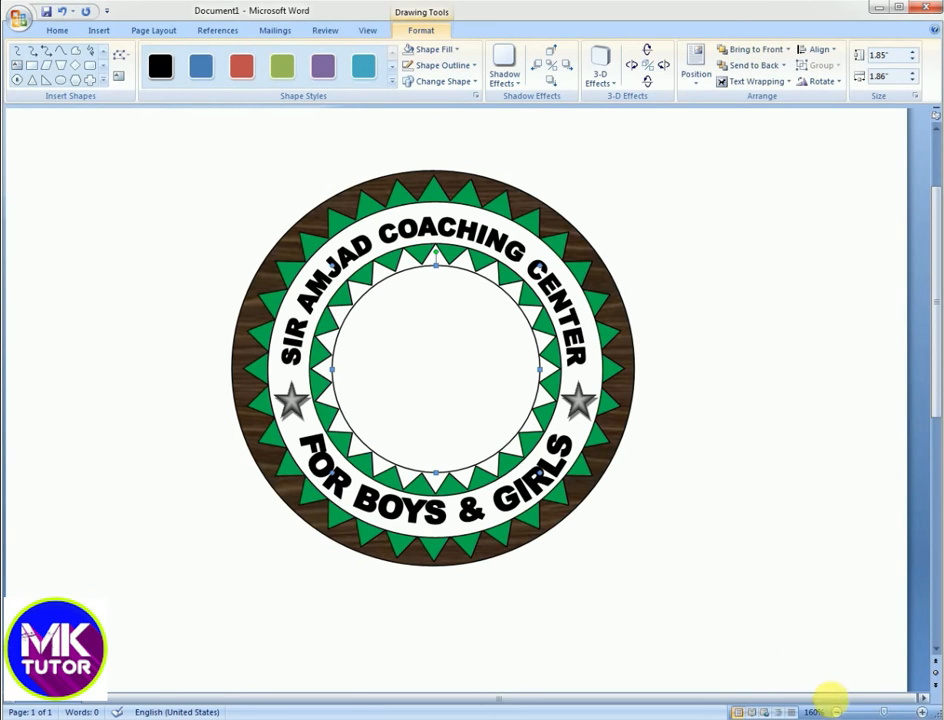
# - Draw a 5-point star about 1.43" high and 1.55" wide inside the inner circle
pyautogui.click(836, 712)
pyautogui.click(836, 712)
pyautogui.click(837, 713)
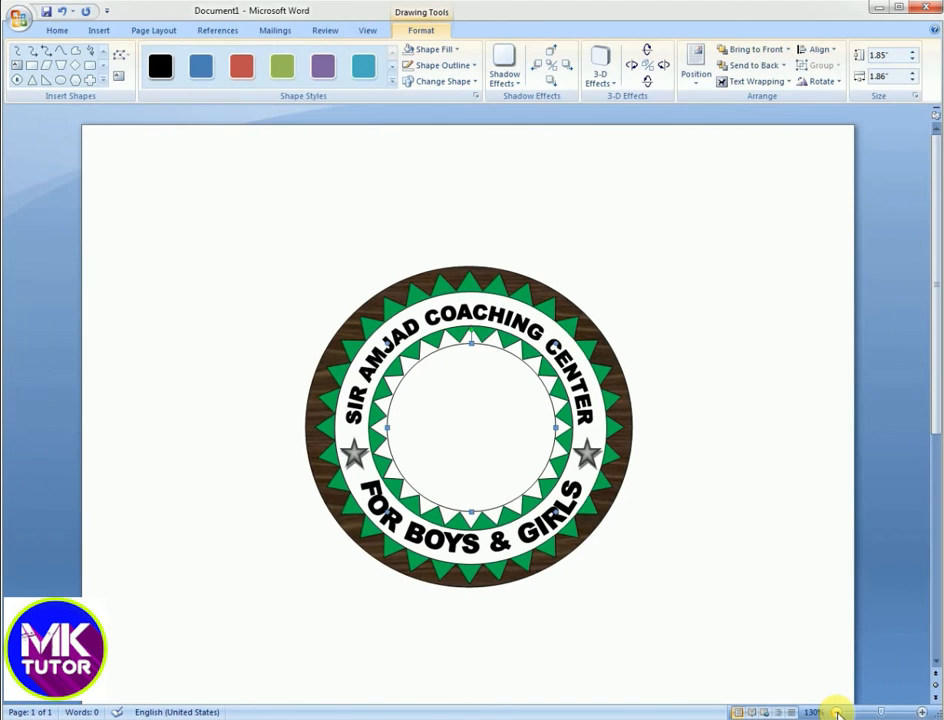
pyautogui.click(836, 712)
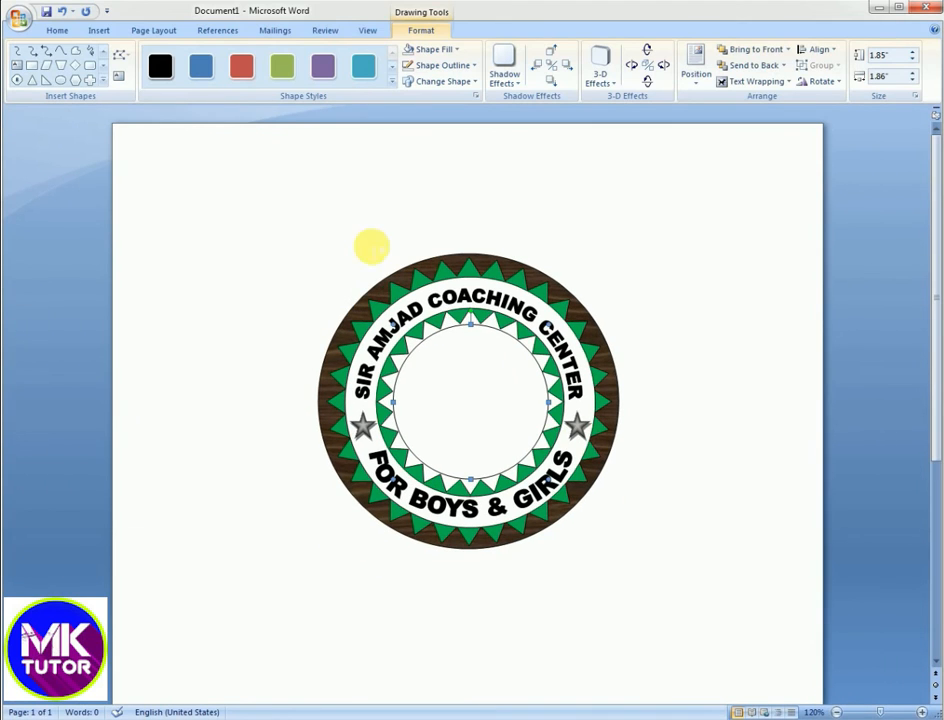
pyautogui.click(104, 82)
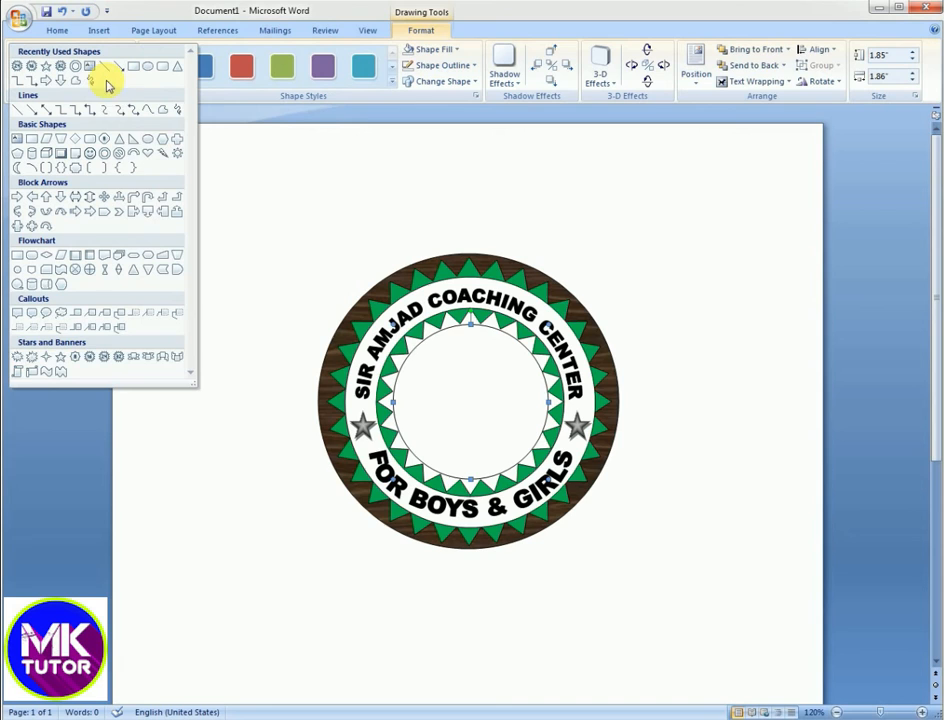
pyautogui.click(60, 357)
pyautogui.moveTo(426, 341)
pyautogui.mouseDown()
pyautogui.moveTo(464, 403)
pyautogui.moveTo(521, 464)
pyautogui.moveTo(536, 451)
pyautogui.mouseUp()
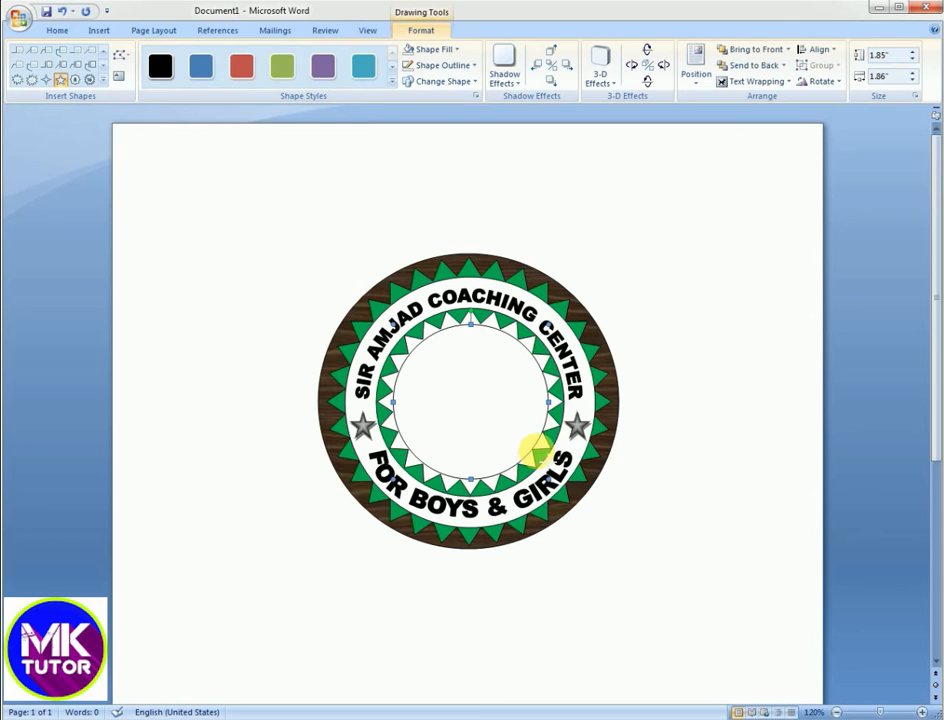
pyautogui.moveTo(426, 396); pyautogui.dragTo(408, 396)
pyautogui.moveTo(473, 450); pyautogui.dragTo(475, 461)
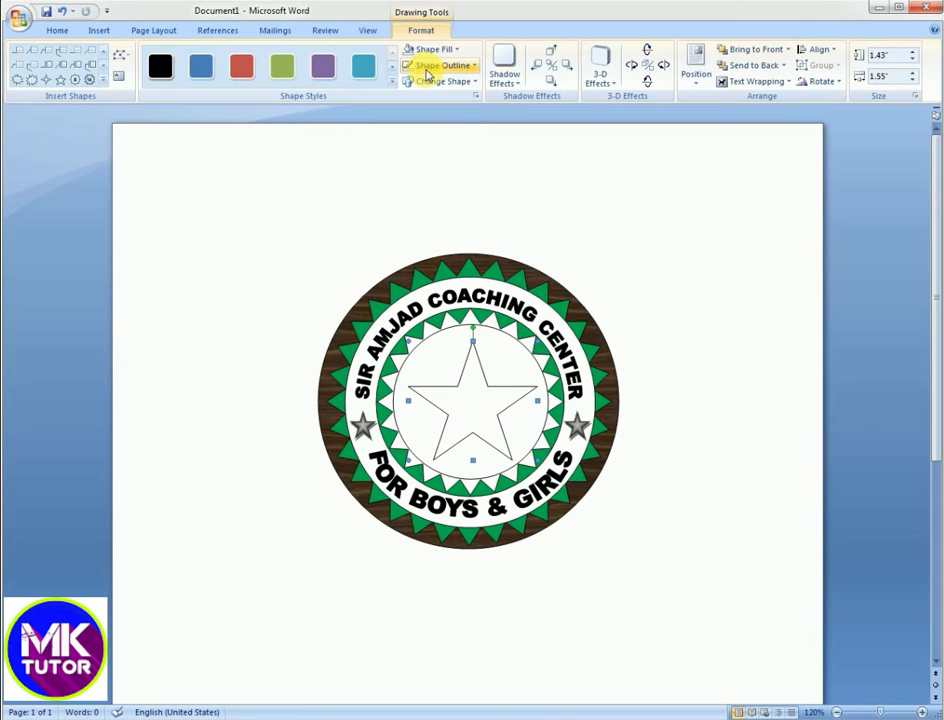
# - Apply the dark grey gradient shape style to the central star and enlarge it to about 1.64" high and 1.74" wide
pyautogui.click(392, 84)
pyautogui.click(158, 398)
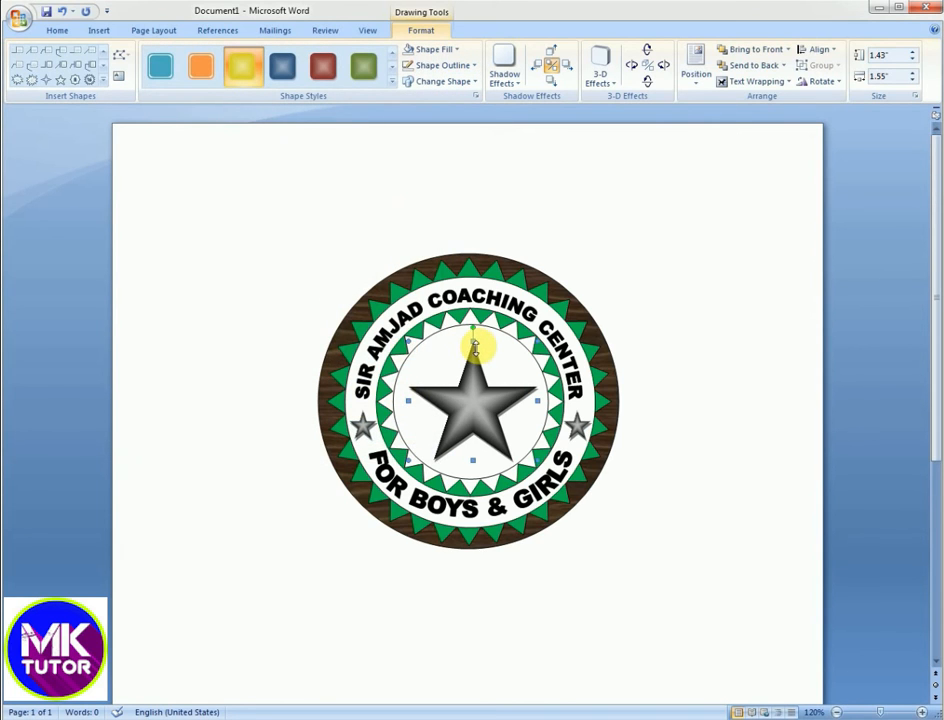
pyautogui.moveTo(473, 341); pyautogui.dragTo(474, 327)
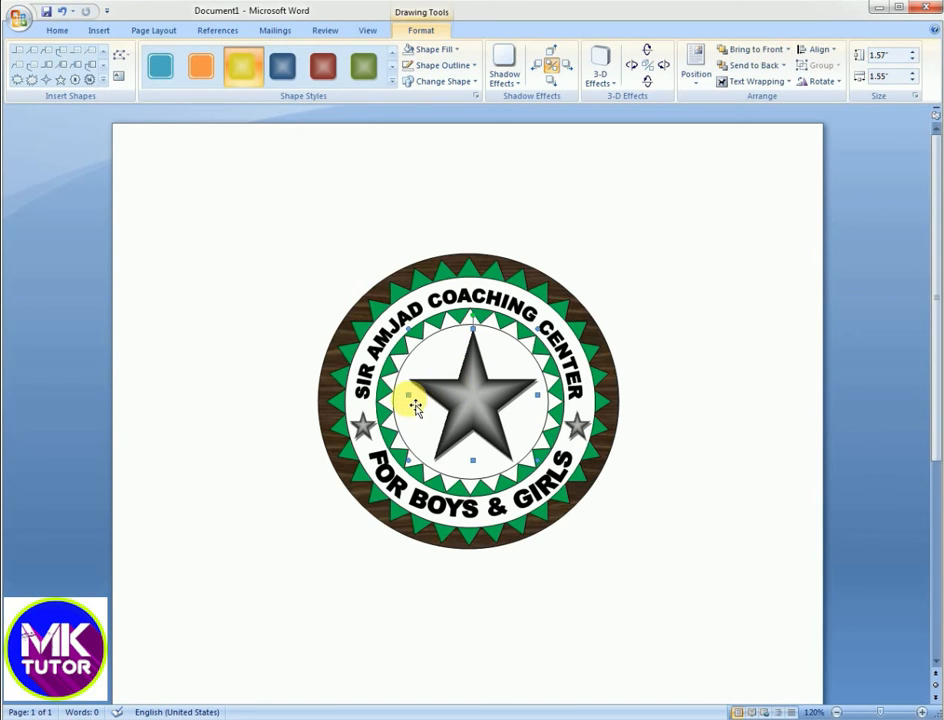
pyautogui.moveTo(408, 395); pyautogui.dragTo(398, 395)
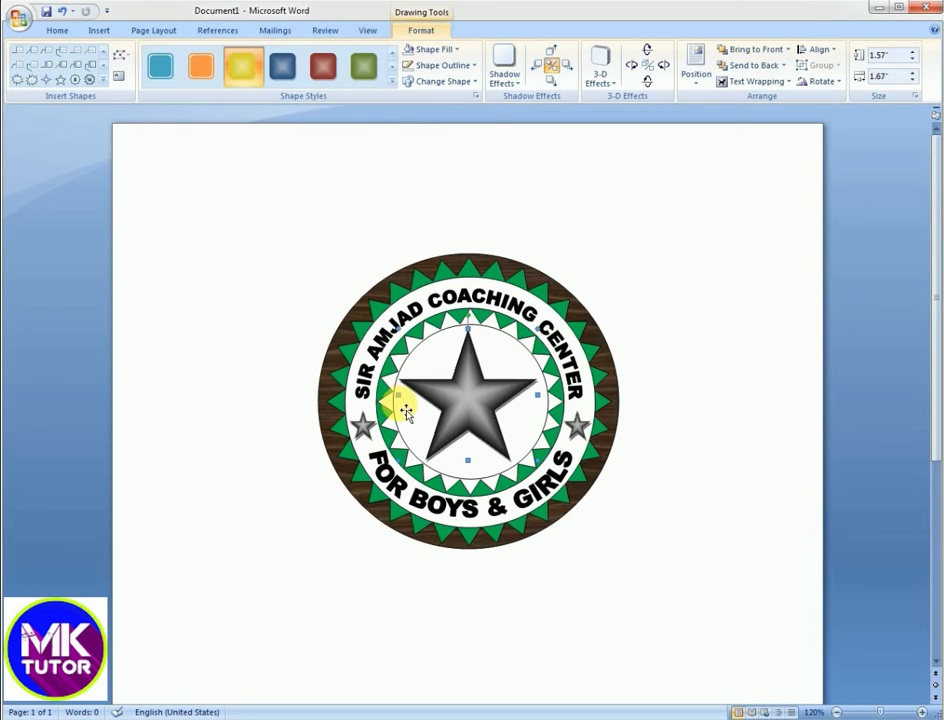
pyautogui.moveTo(537, 395); pyautogui.dragTo(543, 395)
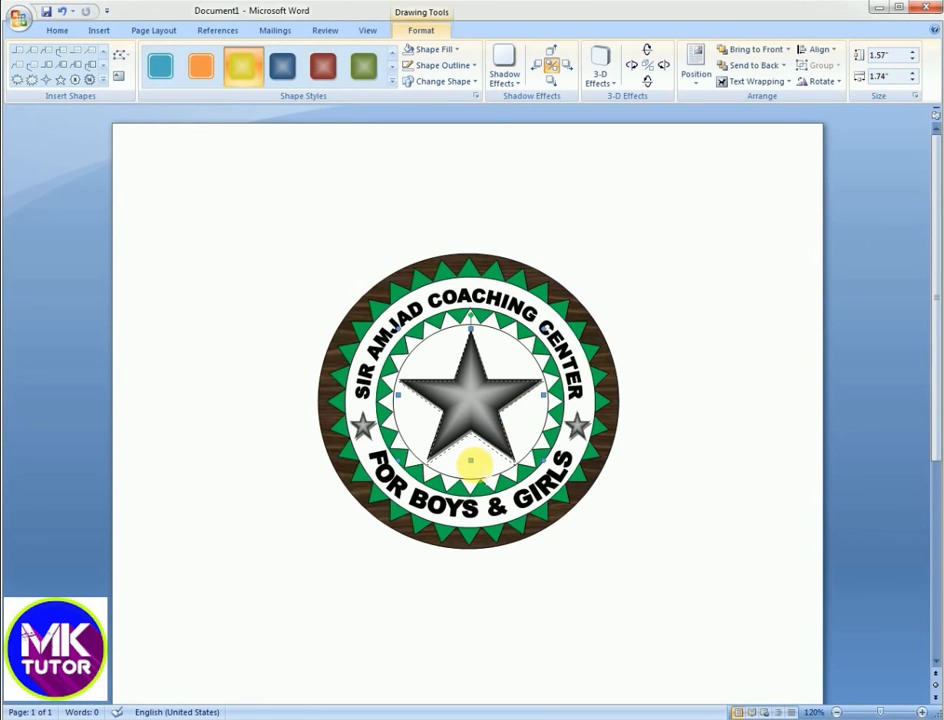
pyautogui.moveTo(470, 461); pyautogui.dragTo(471, 465)
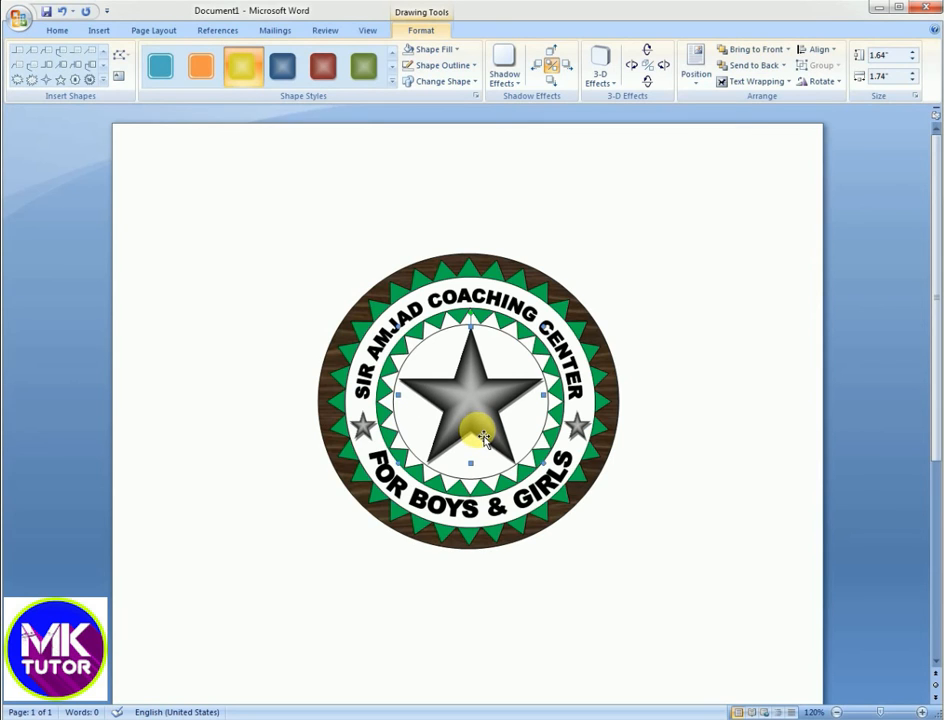
# - Draw a block arc about 2.12" high and 2.02" wide, turn it upside down and place it over the logo's lower edge
pyautogui.click(99, 33)
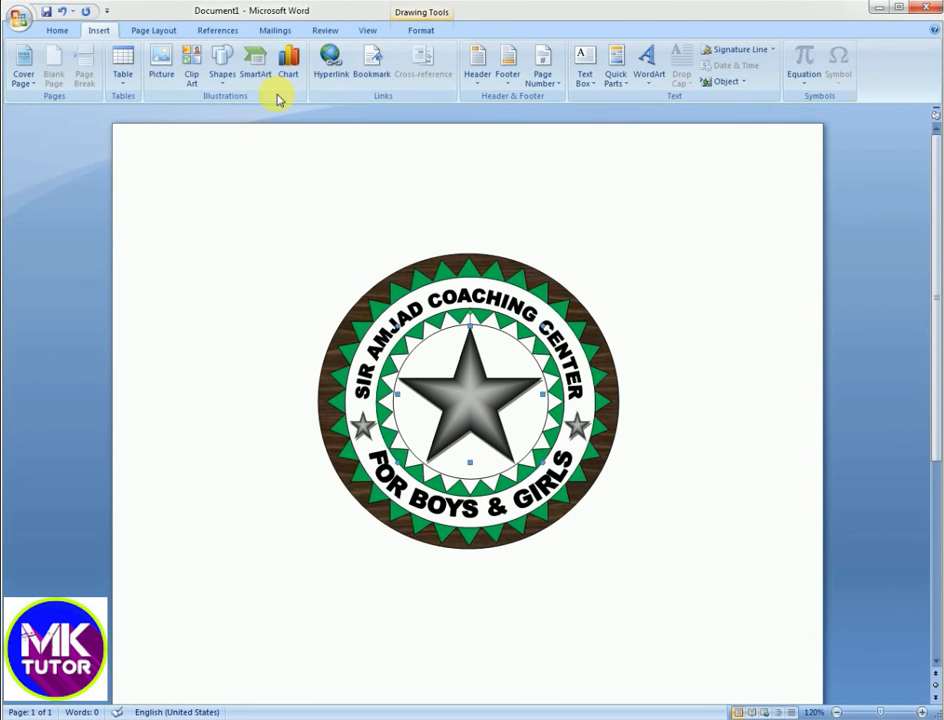
pyautogui.click(223, 88)
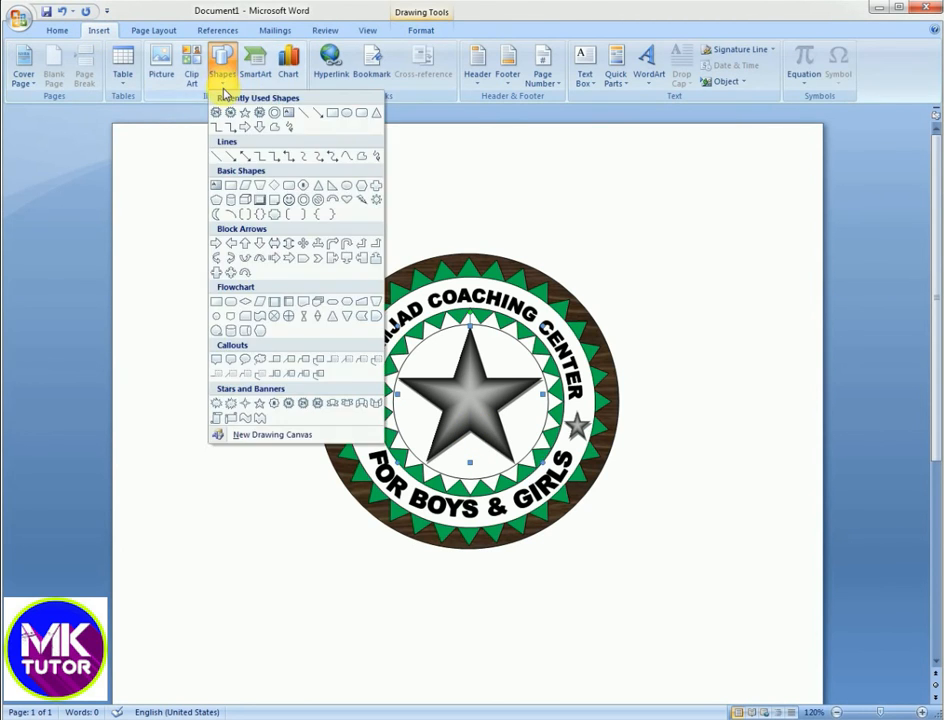
pyautogui.click(334, 203)
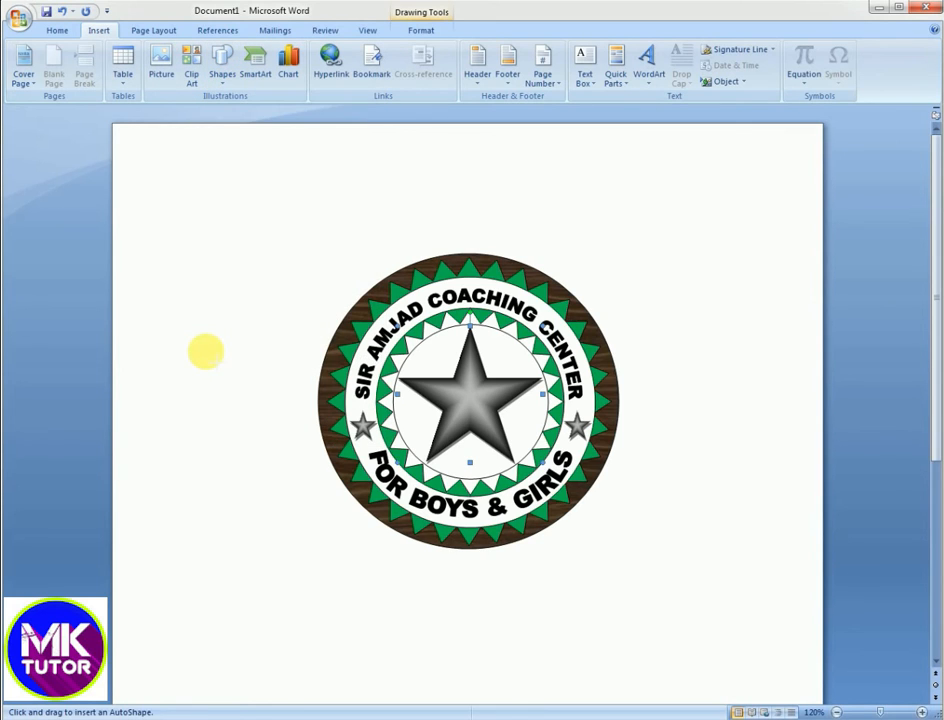
pyautogui.moveTo(236, 269)
pyautogui.mouseDown()
pyautogui.moveTo(316, 249)
pyautogui.moveTo(339, 266)
pyautogui.moveTo(374, 173)
pyautogui.mouseUp()
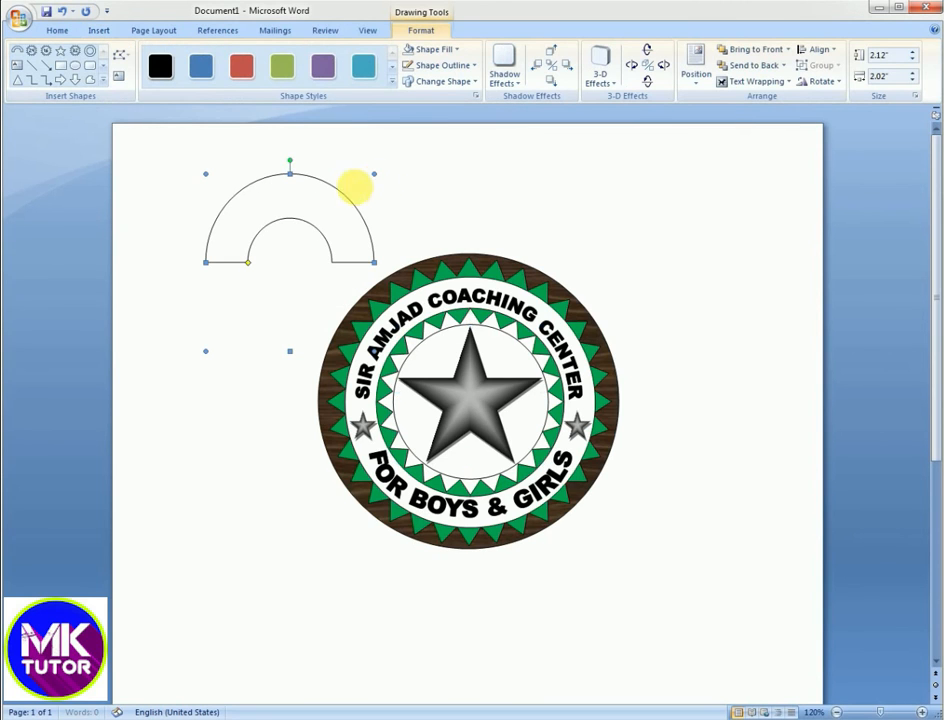
pyautogui.moveTo(289, 161); pyautogui.dragTo(458, 547)
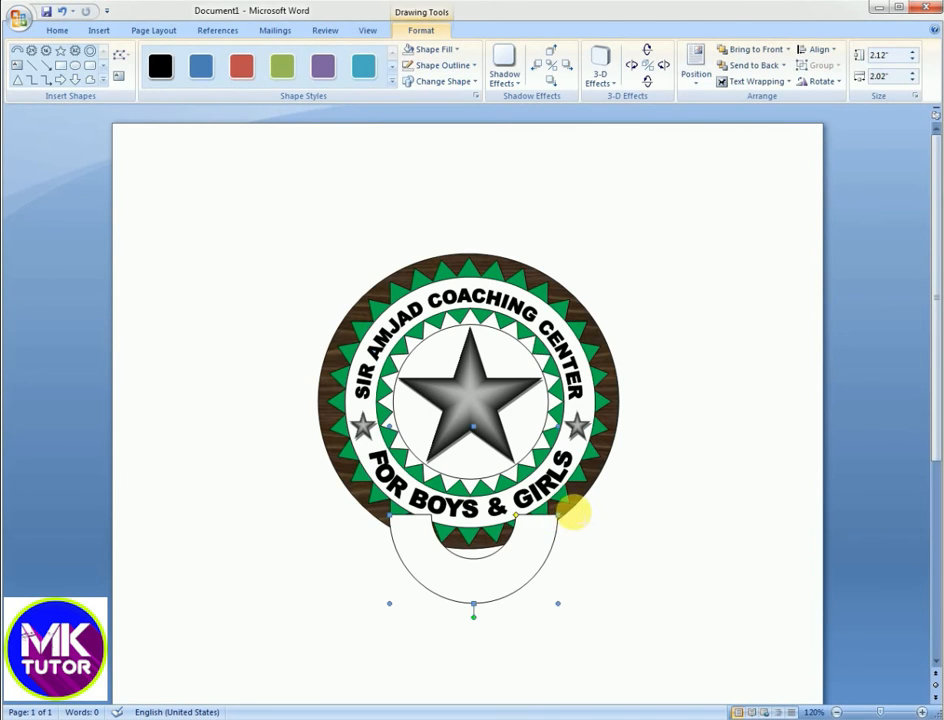
# - Enlarge the block arc to about 3.32" high and 4.24" wide so it spans the logo's lower half
pyautogui.moveTo(558, 426); pyautogui.dragTo(632, 426)
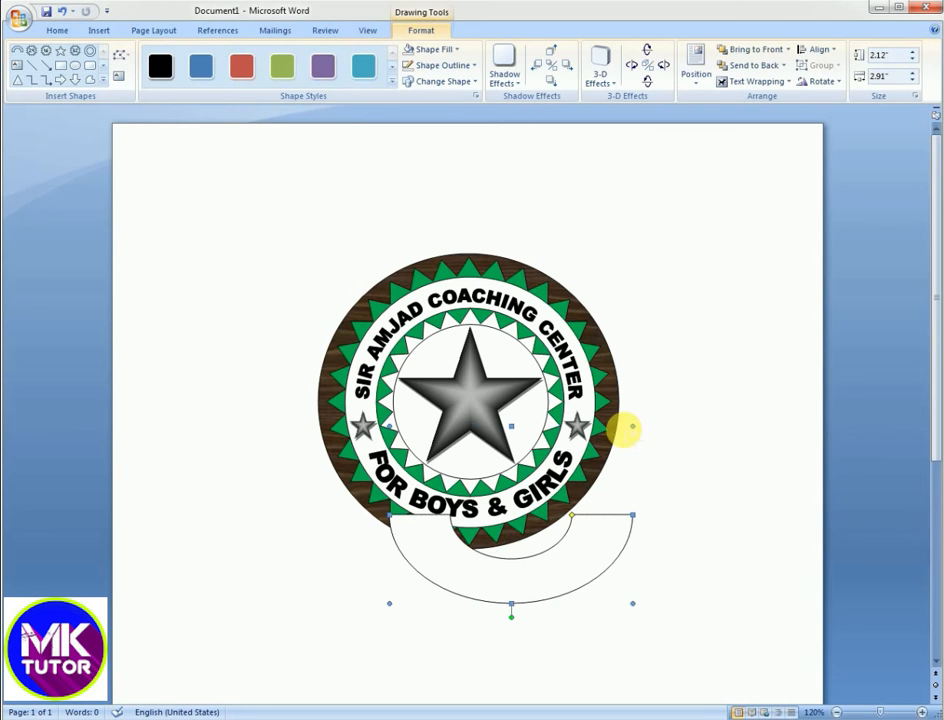
pyautogui.moveTo(511, 426); pyautogui.dragTo(510, 326)
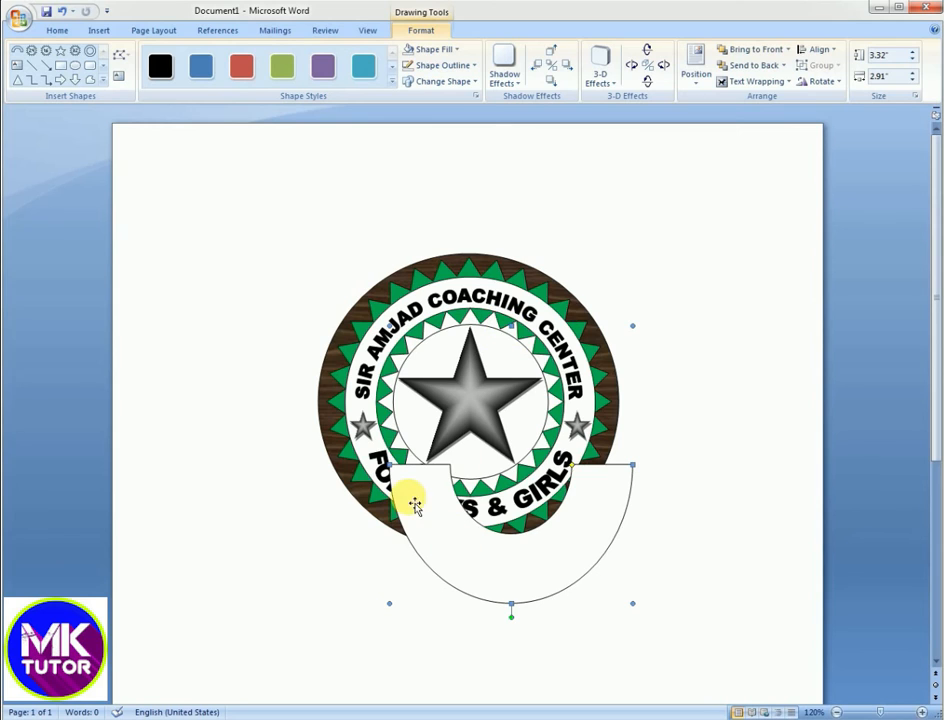
pyautogui.moveTo(395, 466); pyautogui.dragTo(279, 464)
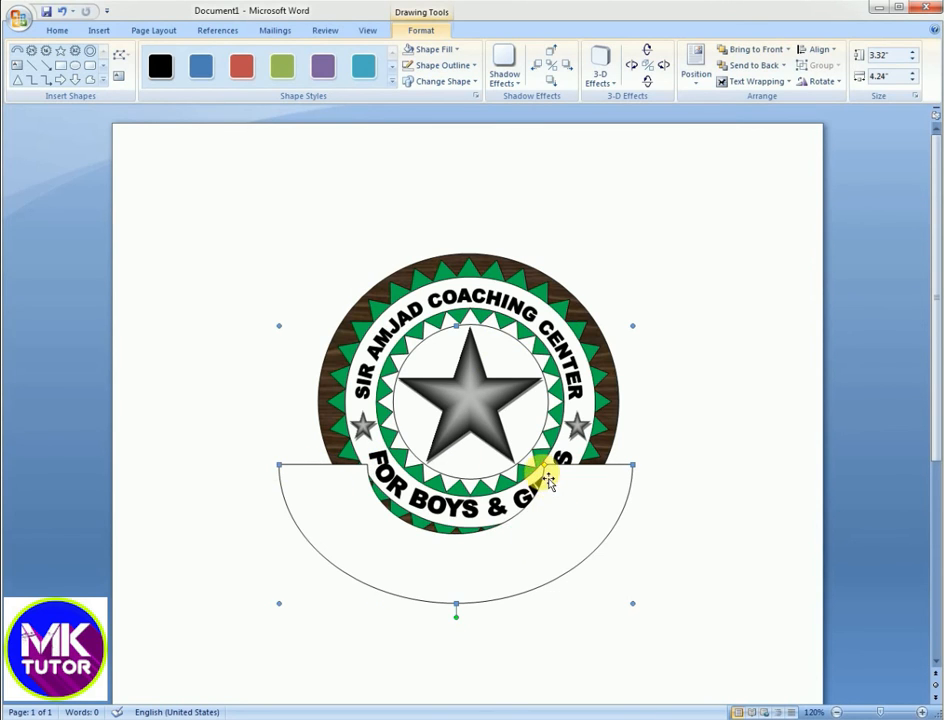
# - Thin the block arc's band and move the arc up so it wraps around the logo's lower edge
pyautogui.moveTo(545, 467); pyautogui.dragTo(601, 455)
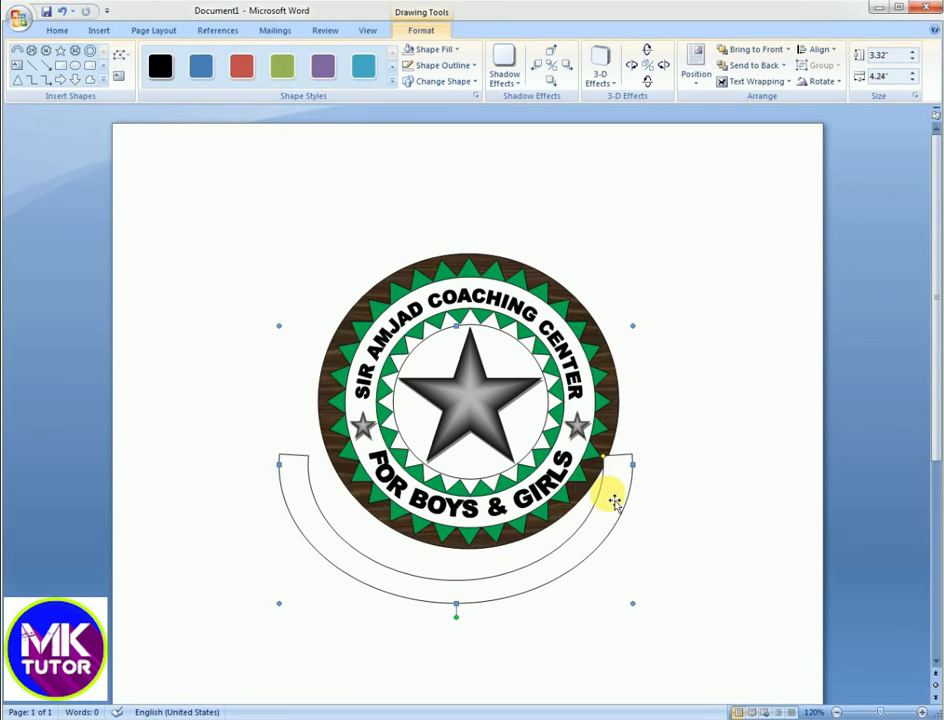
pyautogui.moveTo(618, 498); pyautogui.dragTo(630, 463)
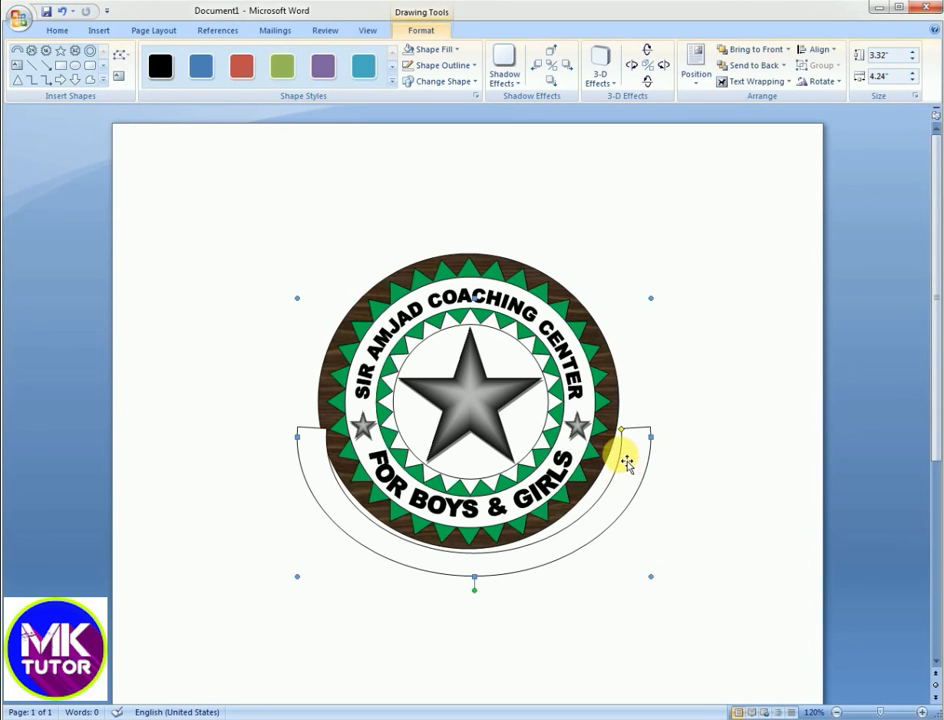
pyautogui.press('Left')
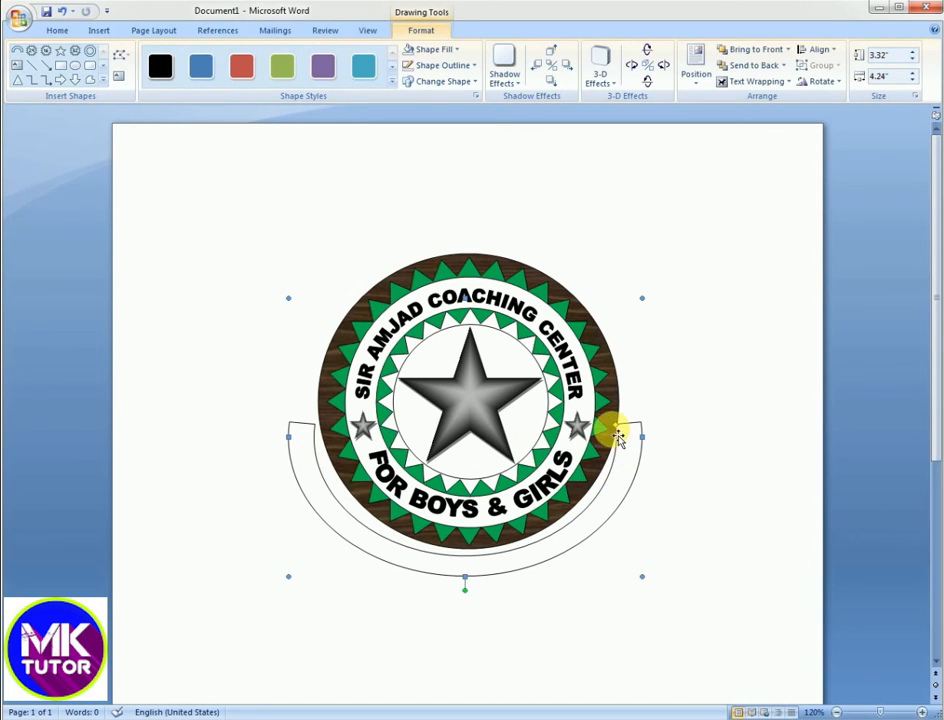
pyautogui.moveTo(617, 426); pyautogui.dragTo(622, 431)
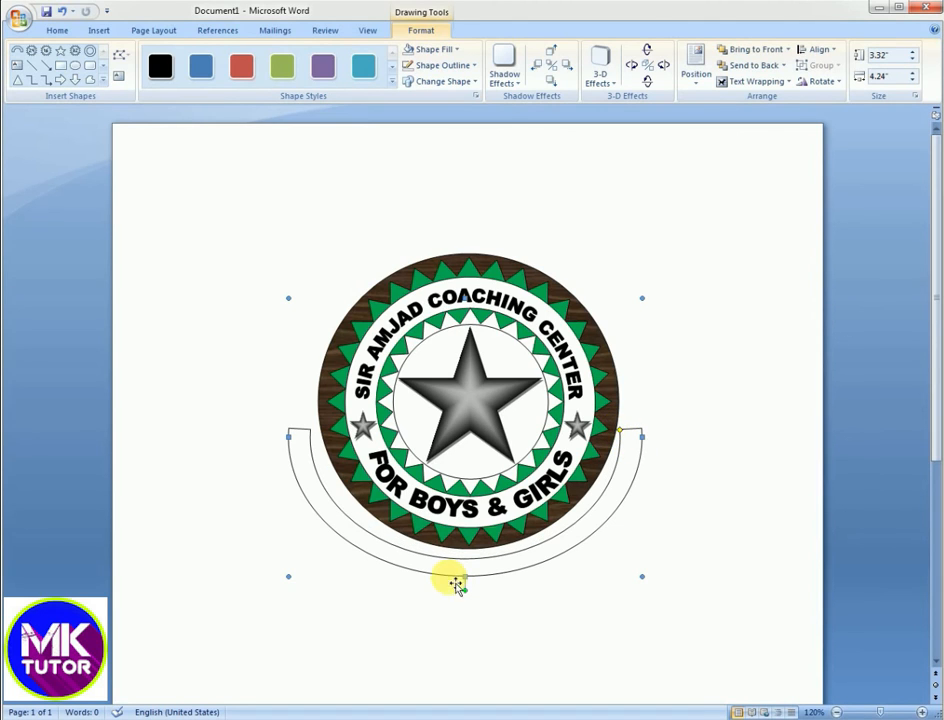
# - Resize the block arc to about 3.41" high and 4.39" wide, adjusting its band thickness and centring it beneath the logo
pyautogui.moveTo(465, 578); pyautogui.dragTo(466, 586)
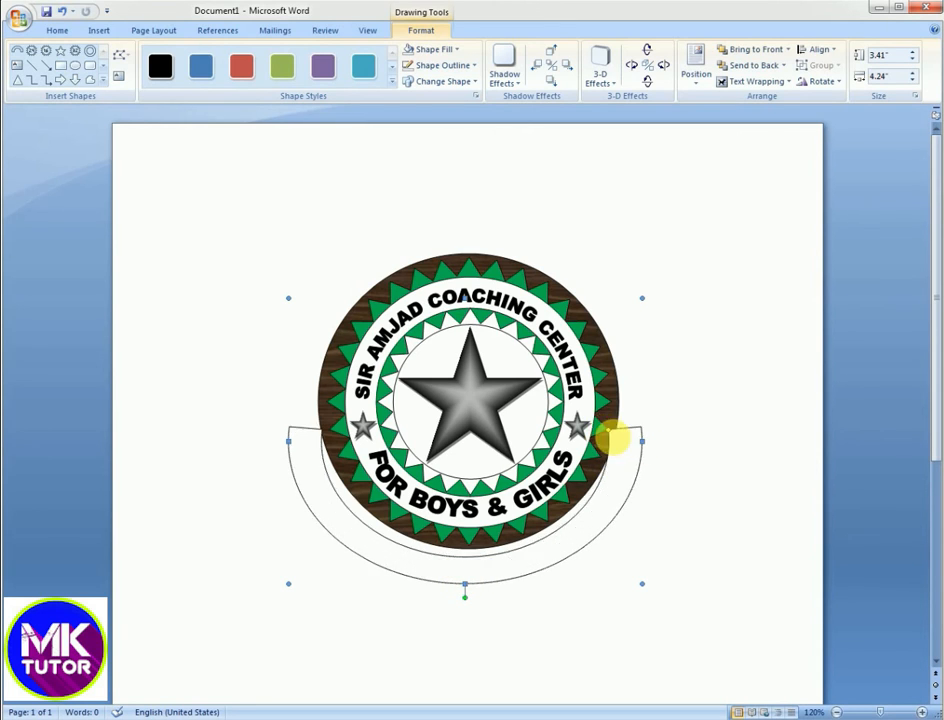
pyautogui.moveTo(501, 565); pyautogui.dragTo(524, 561)
pyautogui.moveTo(310, 436); pyautogui.dragTo(295, 436)
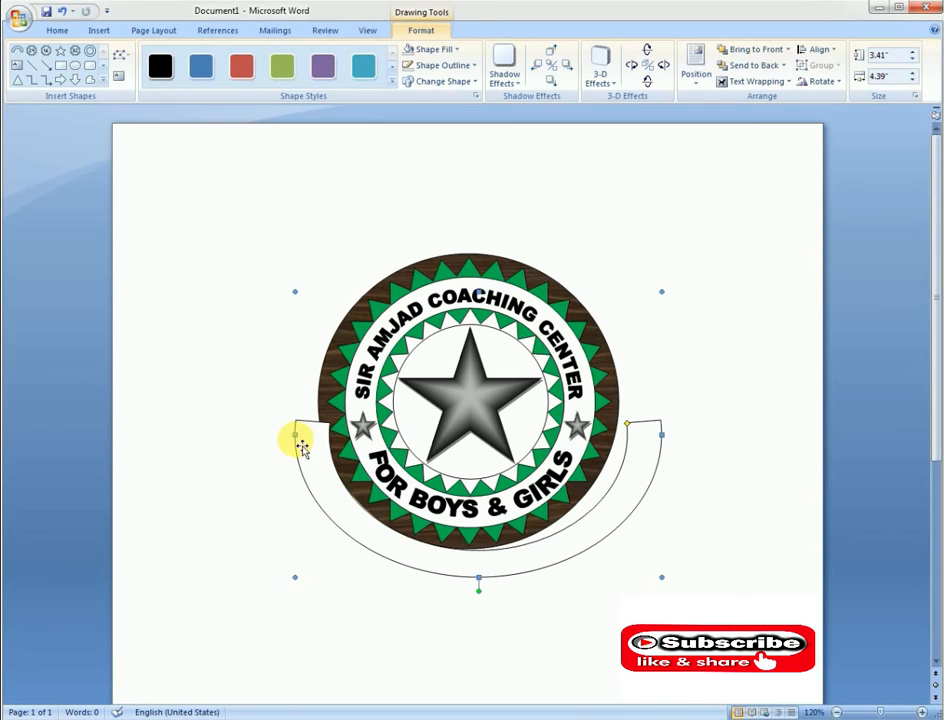
pyautogui.moveTo(340, 501); pyautogui.dragTo(327, 499)
pyautogui.moveTo(469, 565); pyautogui.dragTo(473, 572)
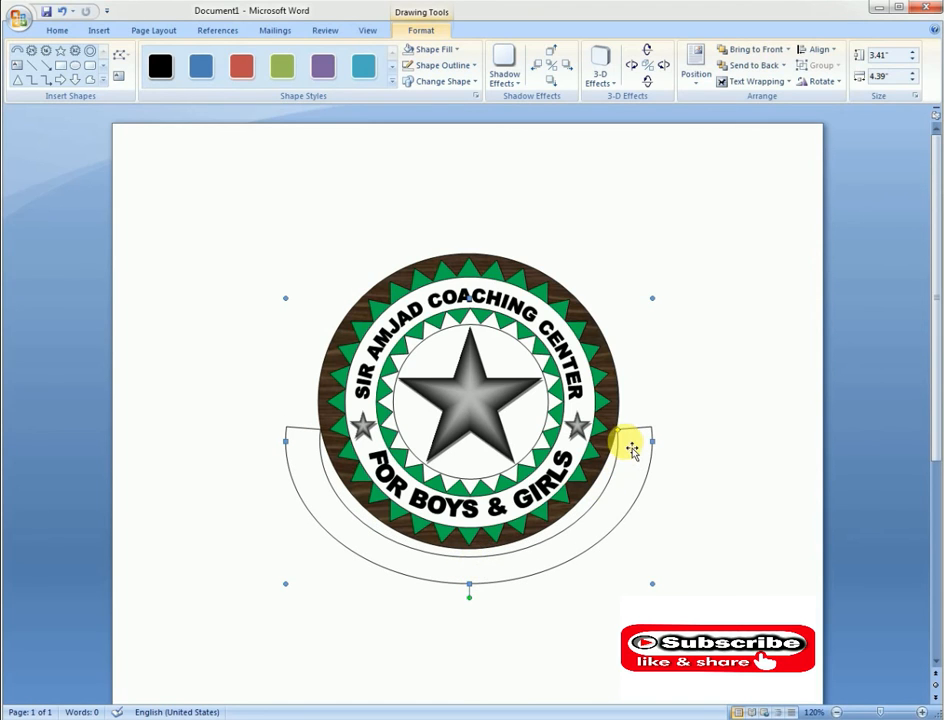
pyautogui.moveTo(618, 430); pyautogui.dragTo(622, 436)
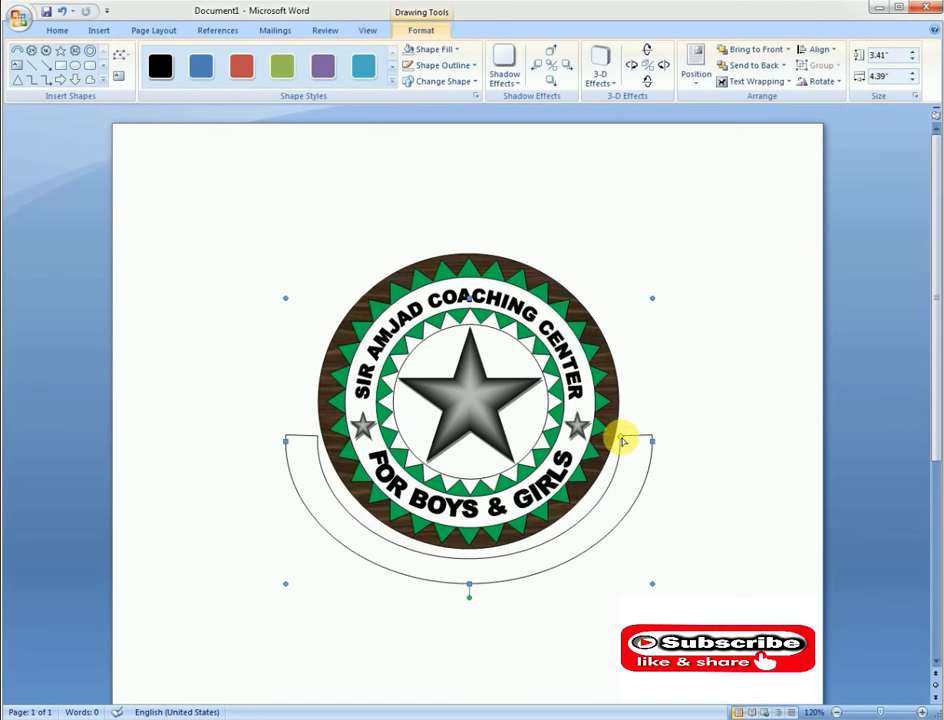
pyautogui.moveTo(537, 570); pyautogui.dragTo(539, 568)
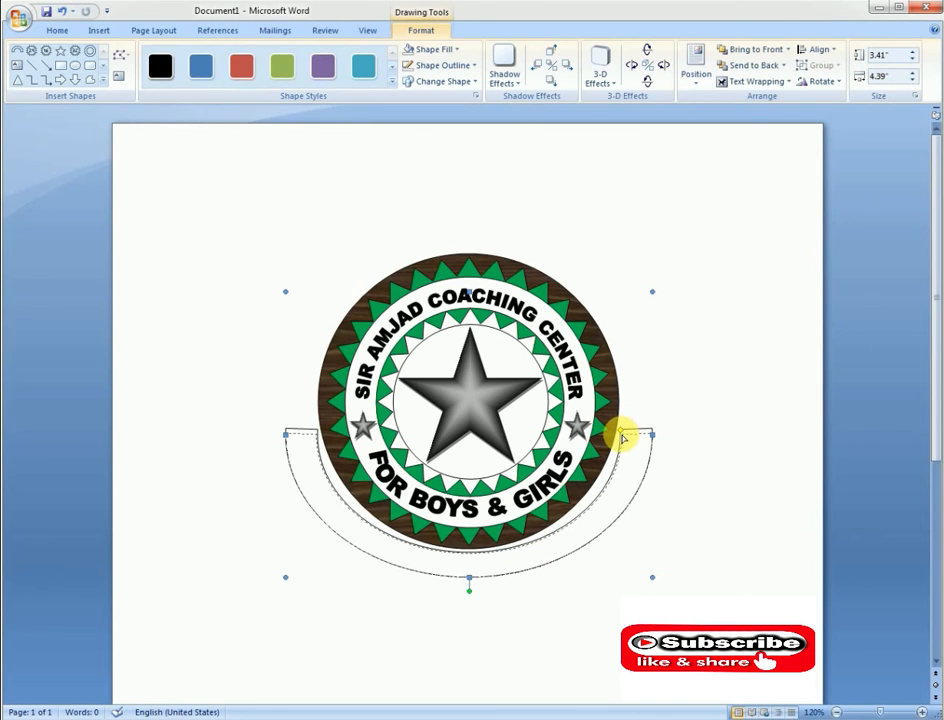
# - Resize the block arc to about 3.44" high and 4.31" wide to follow the outer ring more evenly
pyautogui.moveTo(653, 436); pyautogui.dragTo(649, 434)
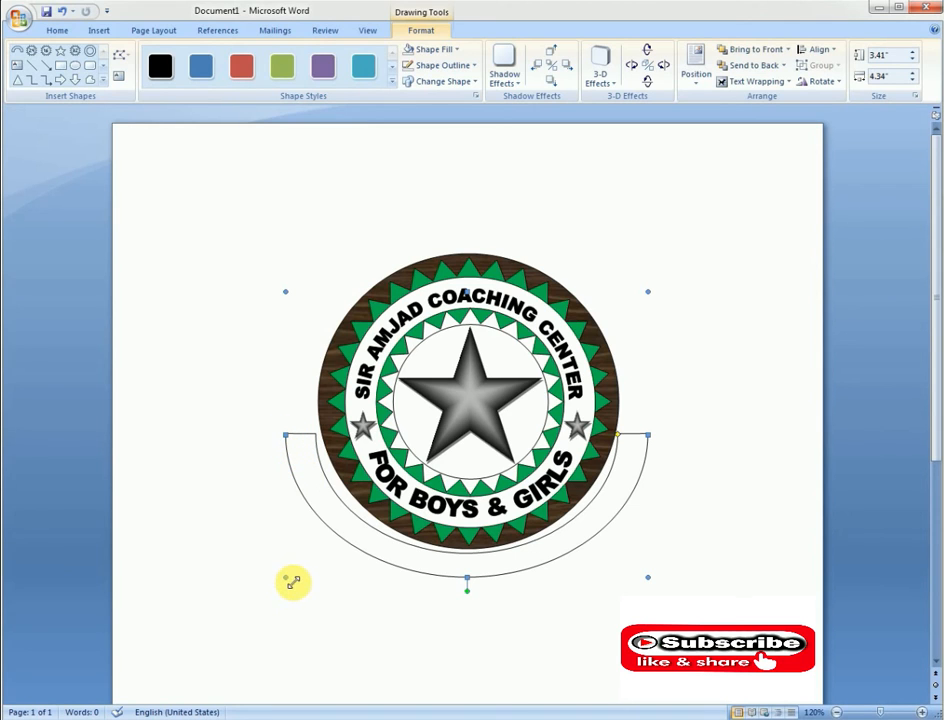
pyautogui.moveTo(293, 581); pyautogui.dragTo(293, 572)
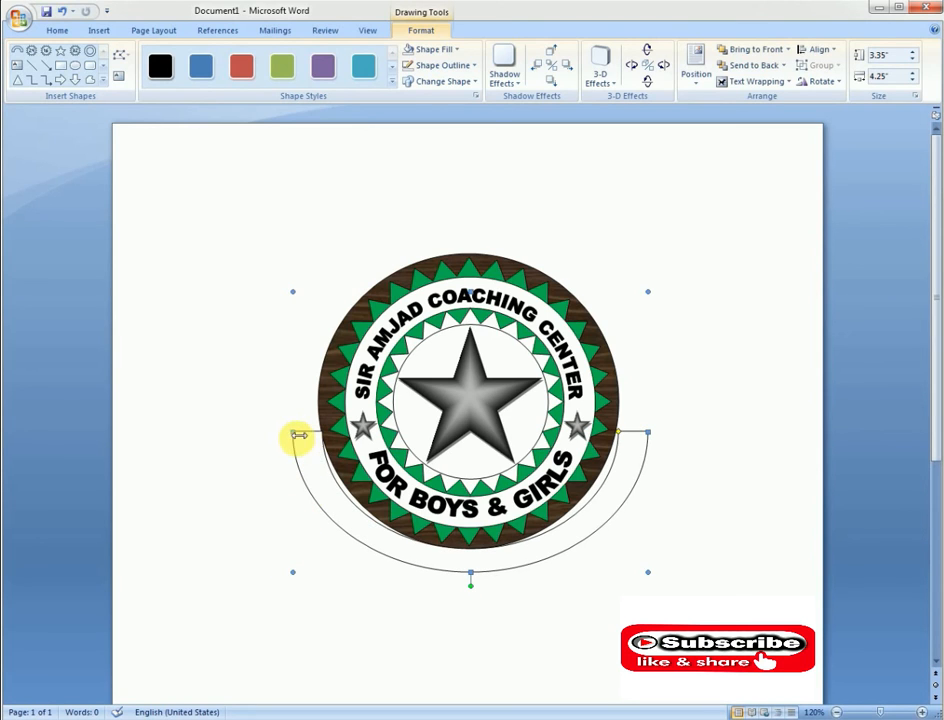
pyautogui.moveTo(290, 432); pyautogui.dragTo(288, 432)
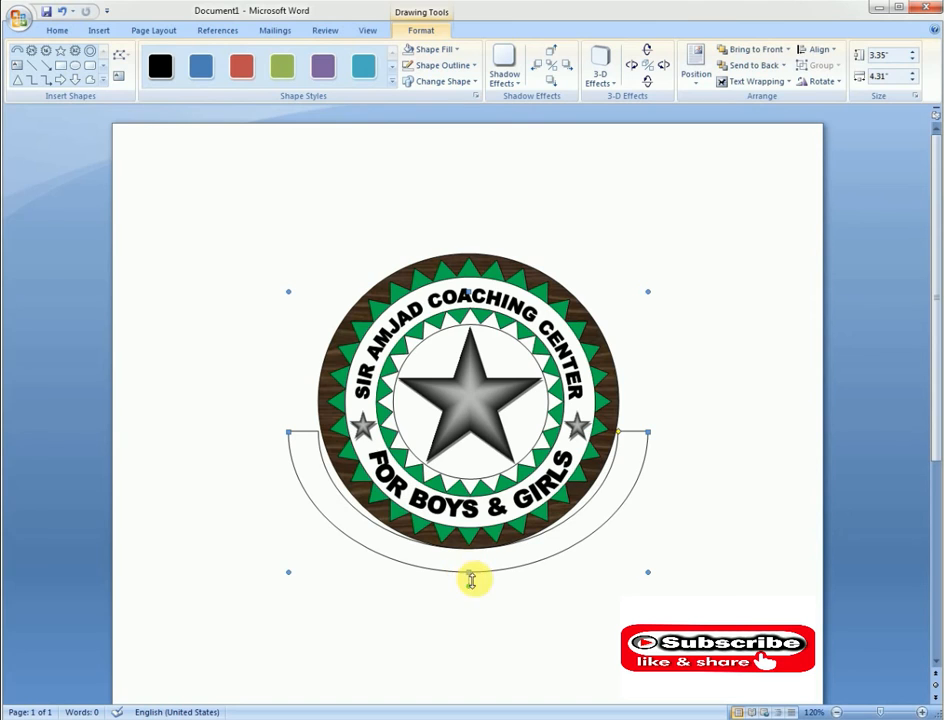
pyautogui.moveTo(468, 573); pyautogui.dragTo(470, 582)
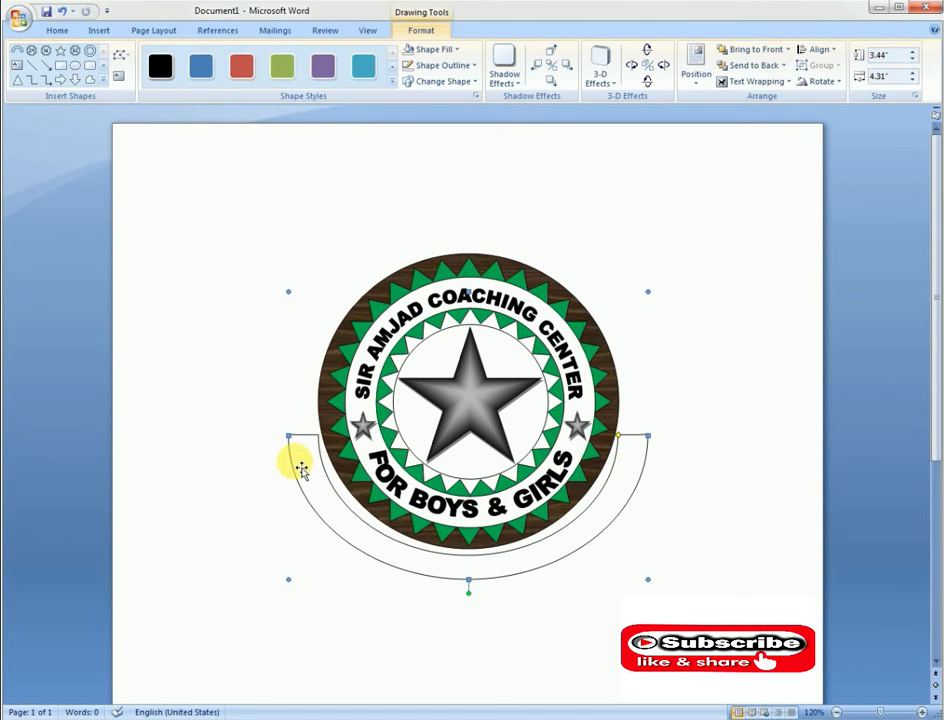
pyautogui.moveTo(295, 437); pyautogui.dragTo(288, 425)
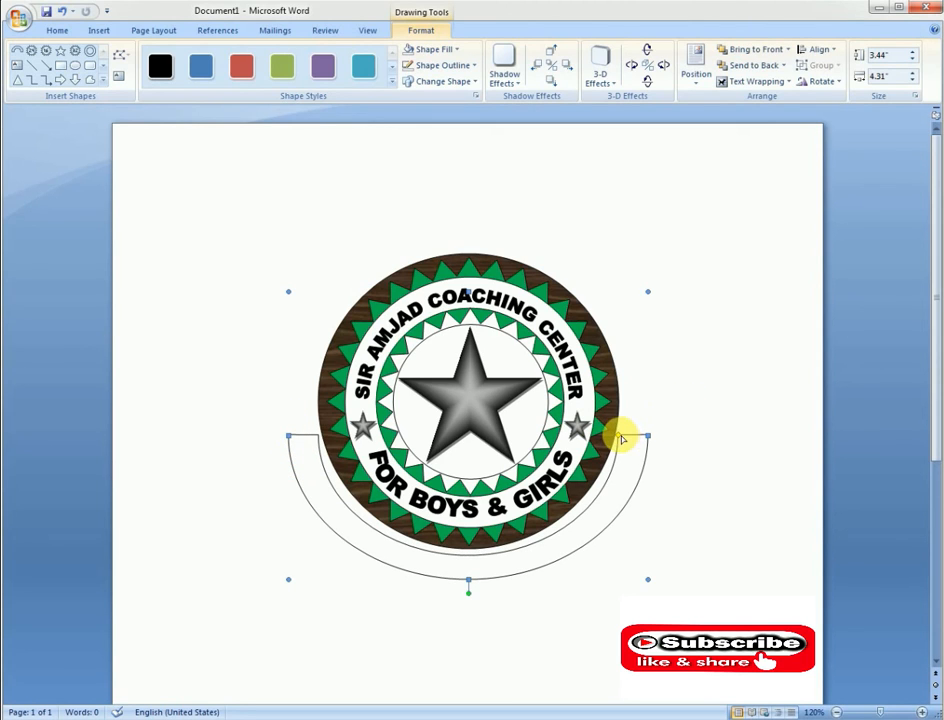
pyautogui.moveTo(626, 427)
pyautogui.mouseDown()
pyautogui.moveTo(630, 413)
pyautogui.moveTo(620, 429)
pyautogui.mouseUp()
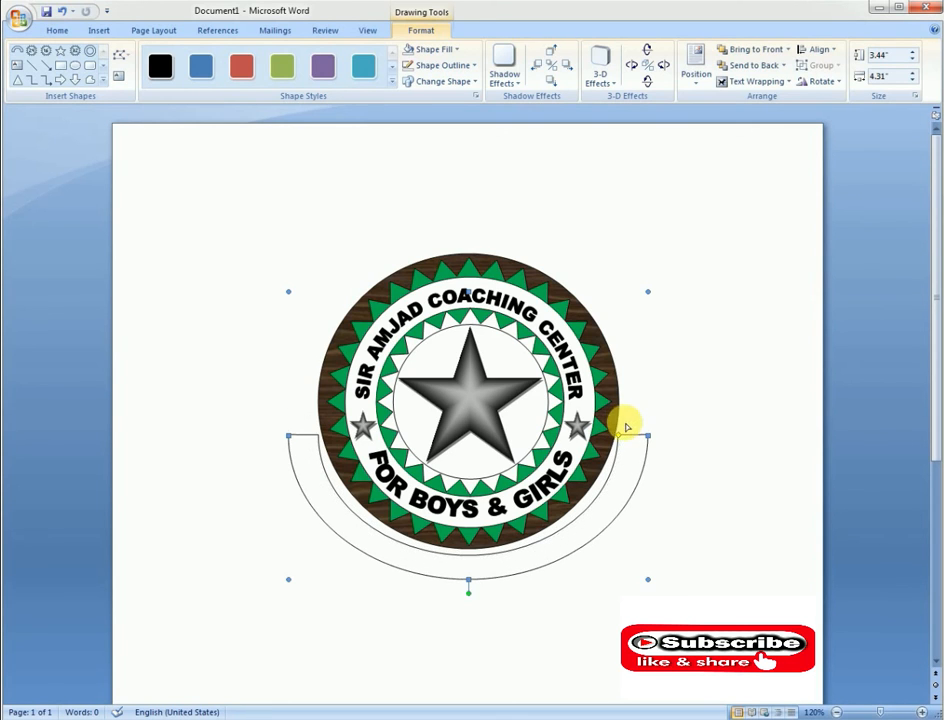
pyautogui.moveTo(618, 438); pyautogui.dragTo(621, 442)
pyautogui.hotkey('ctrl', 'z')
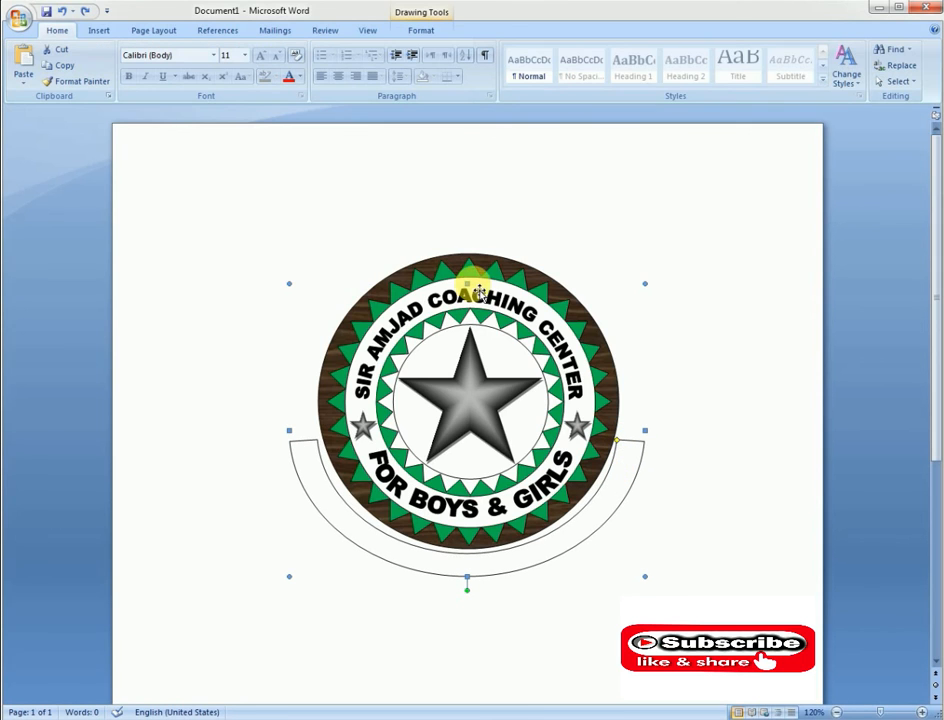
# - Stretch the block arc slightly taller upward and nudge it to even the gap around the outer ring
pyautogui.moveTo(467, 283); pyautogui.dragTo(468, 272)
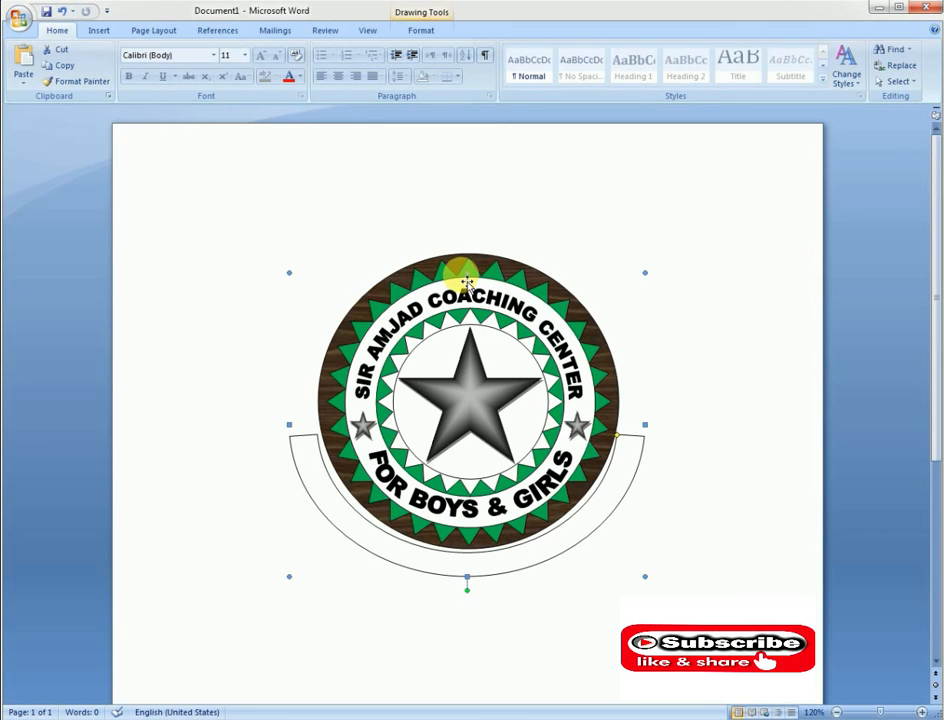
pyautogui.moveTo(468, 273); pyautogui.dragTo(469, 267)
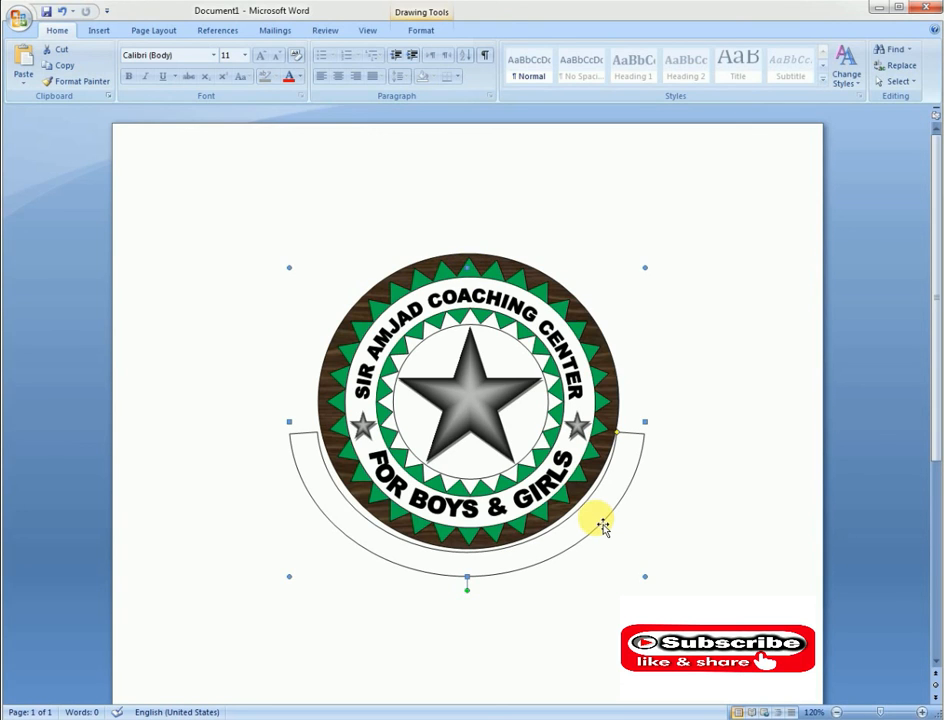
pyautogui.hotkey('ctrl', 'Right')
pyautogui.hotkey('ctrl', 'Left')
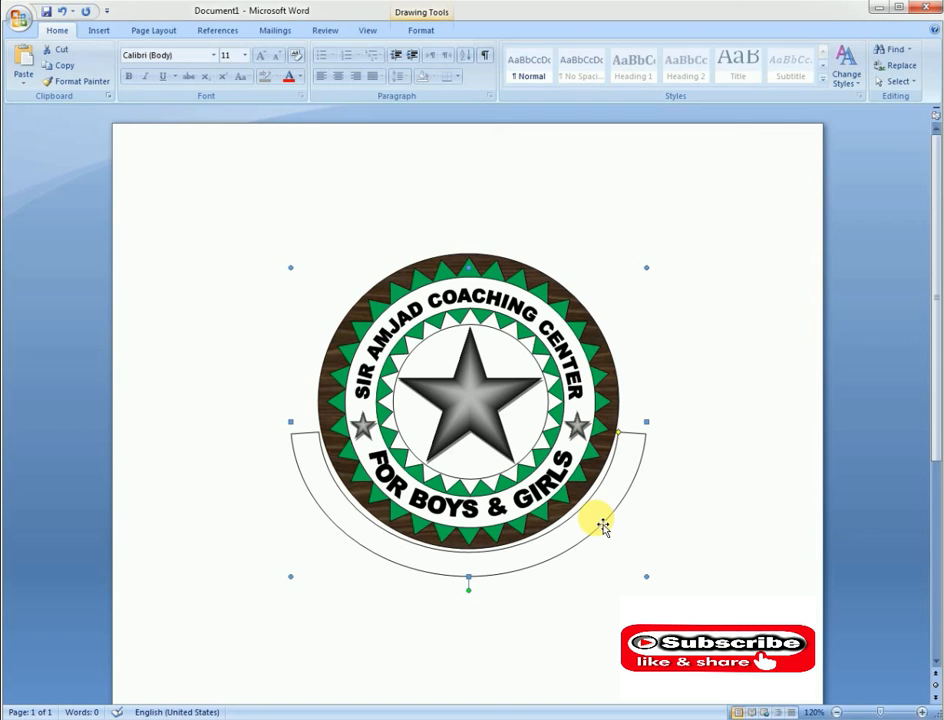
pyautogui.hotkey('ctrl', 'Down')
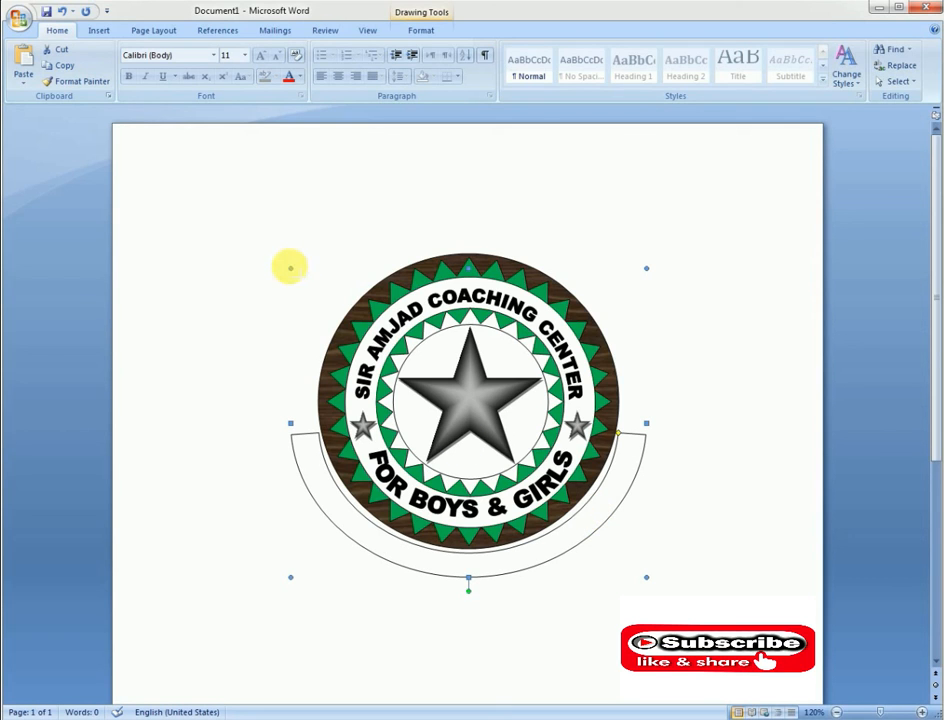
# - Adjust the block arc's width to about 4.3" so both ends sit evenly beside the outer ring
pyautogui.moveTo(290, 268); pyautogui.dragTo(286, 270)
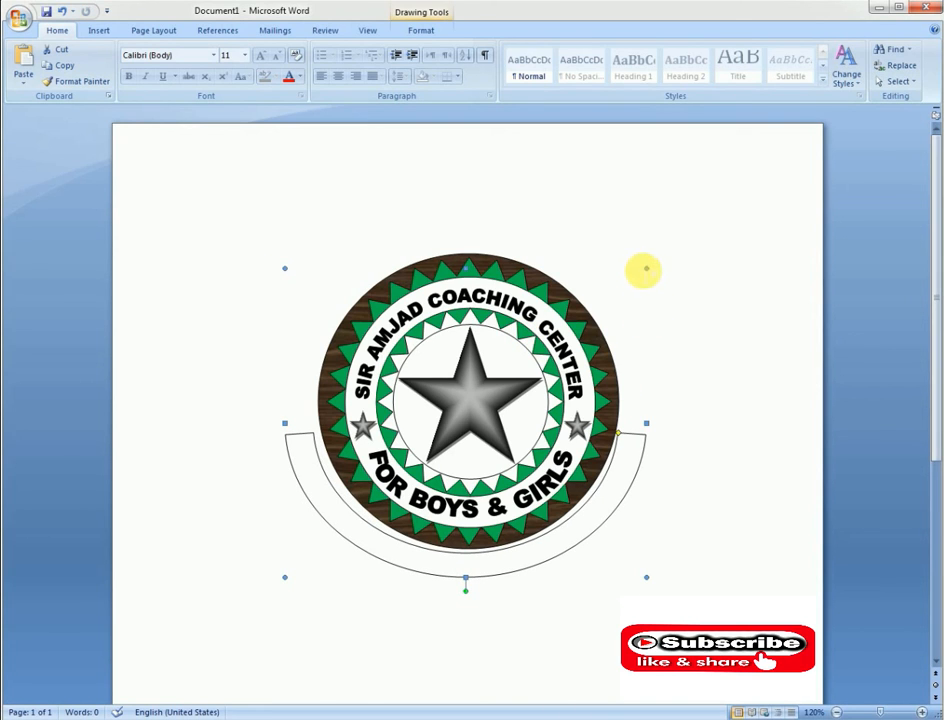
pyautogui.moveTo(646, 268); pyautogui.dragTo(656, 269)
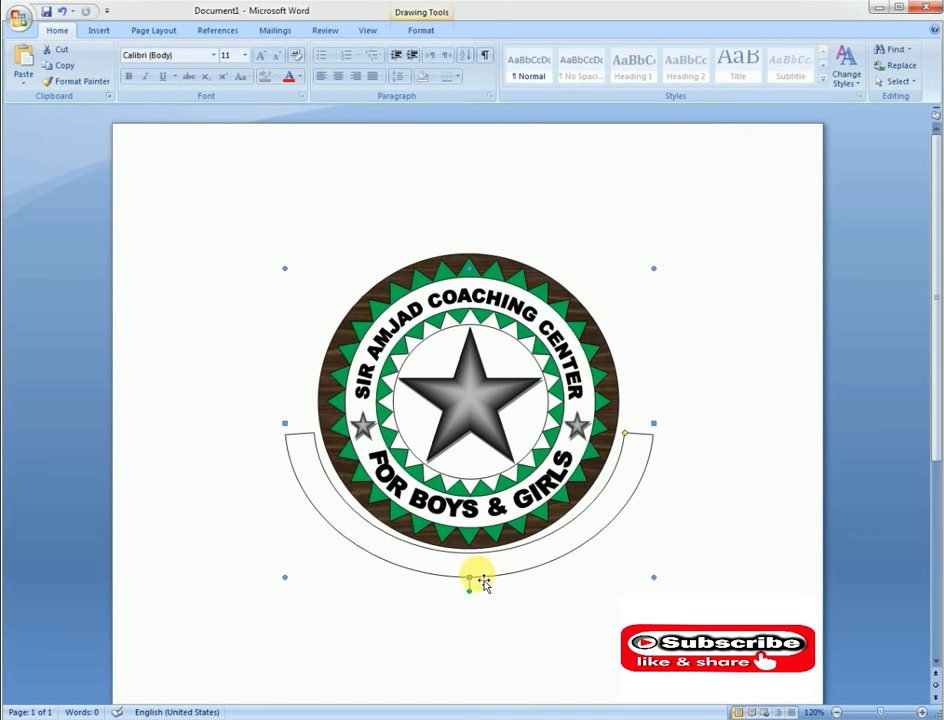
pyautogui.moveTo(469, 577)
pyautogui.mouseDown()
pyautogui.moveTo(472, 590)
pyautogui.moveTo(467, 583)
pyautogui.mouseUp()
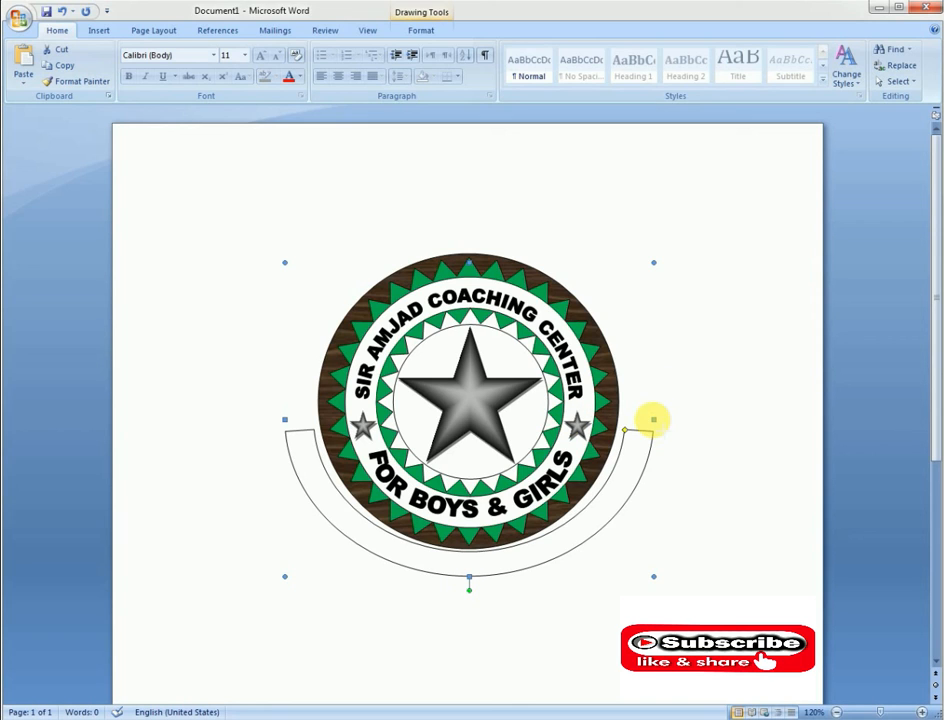
pyautogui.moveTo(653, 419); pyautogui.dragTo(648, 419)
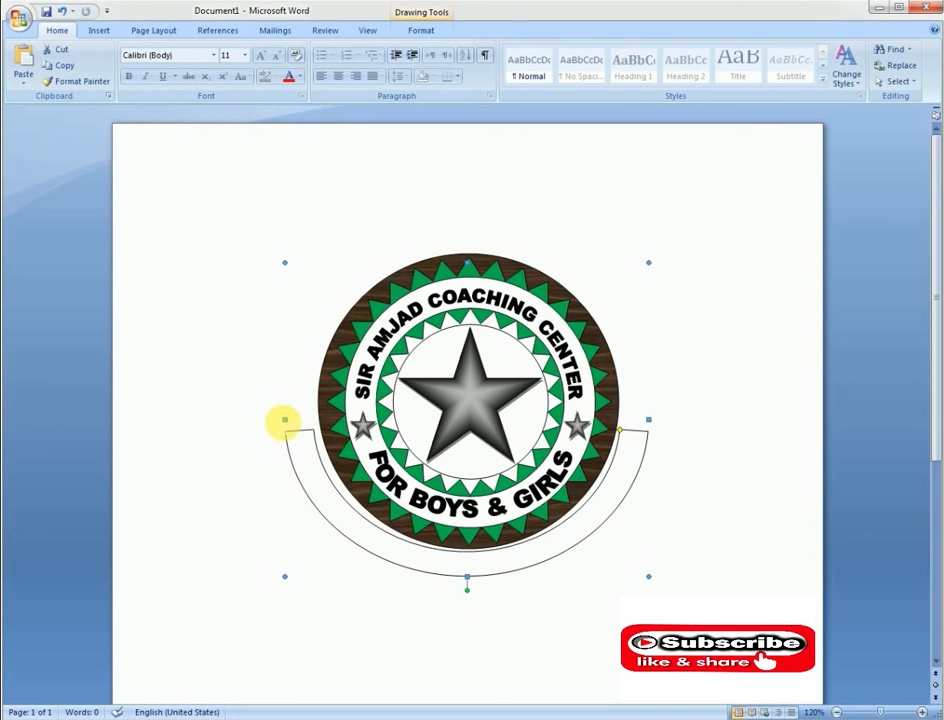
pyautogui.moveTo(290, 422)
pyautogui.mouseDown()
pyautogui.moveTo(282, 415)
pyautogui.moveTo(288, 420)
pyautogui.mouseUp()
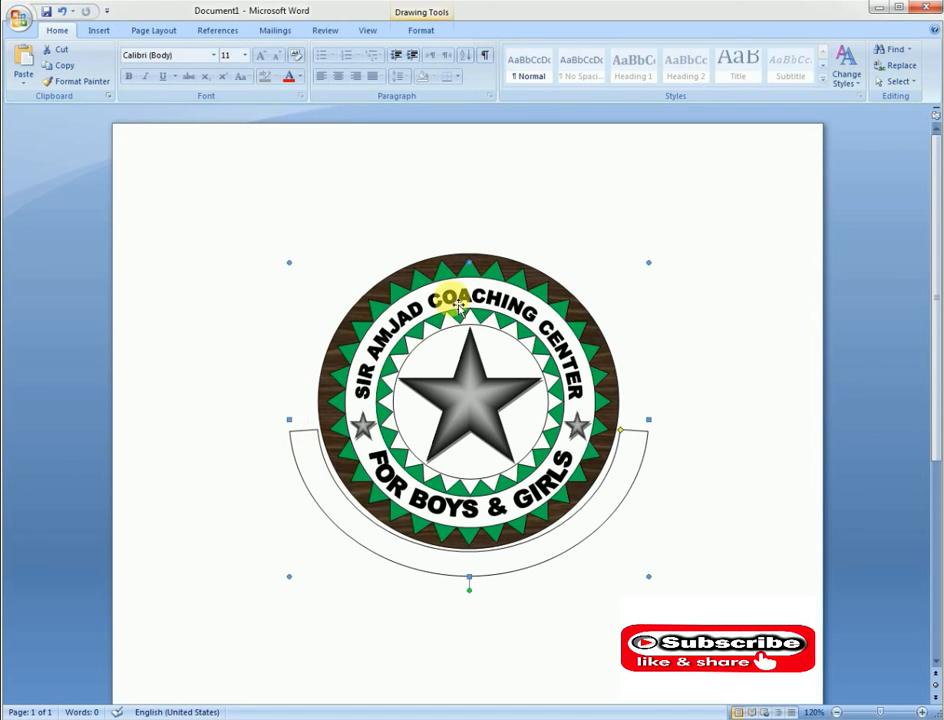
# - Stretch the block arc upward to about 3.86" high and nudge it slightly down and left
pyautogui.click(468, 265)
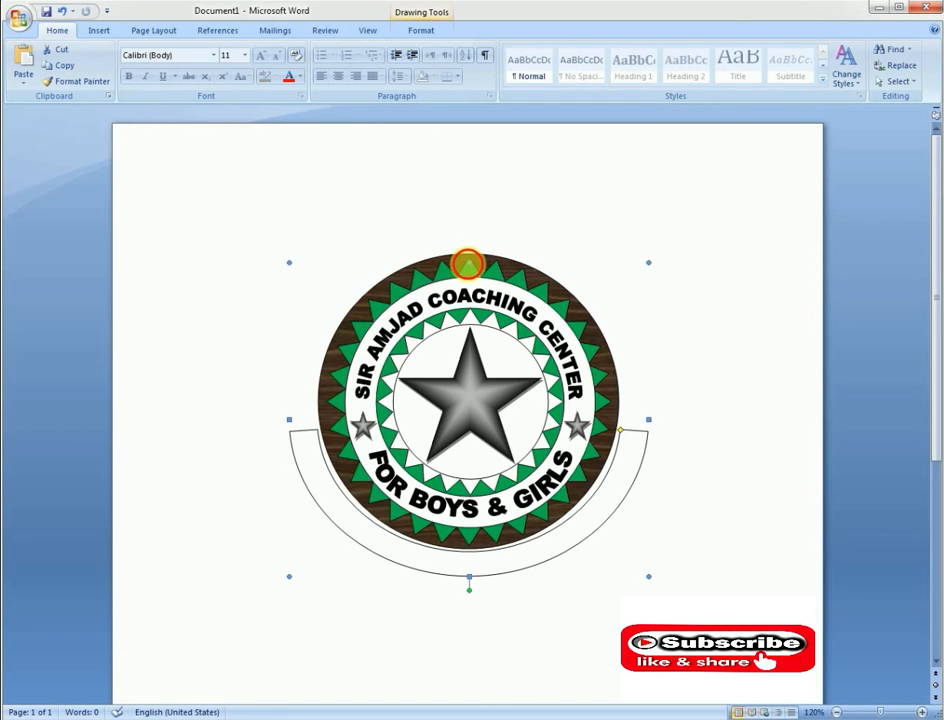
pyautogui.moveTo(469, 266)
pyautogui.mouseDown()
pyautogui.moveTo(477, 259)
pyautogui.moveTo(468, 258)
pyautogui.mouseUp()
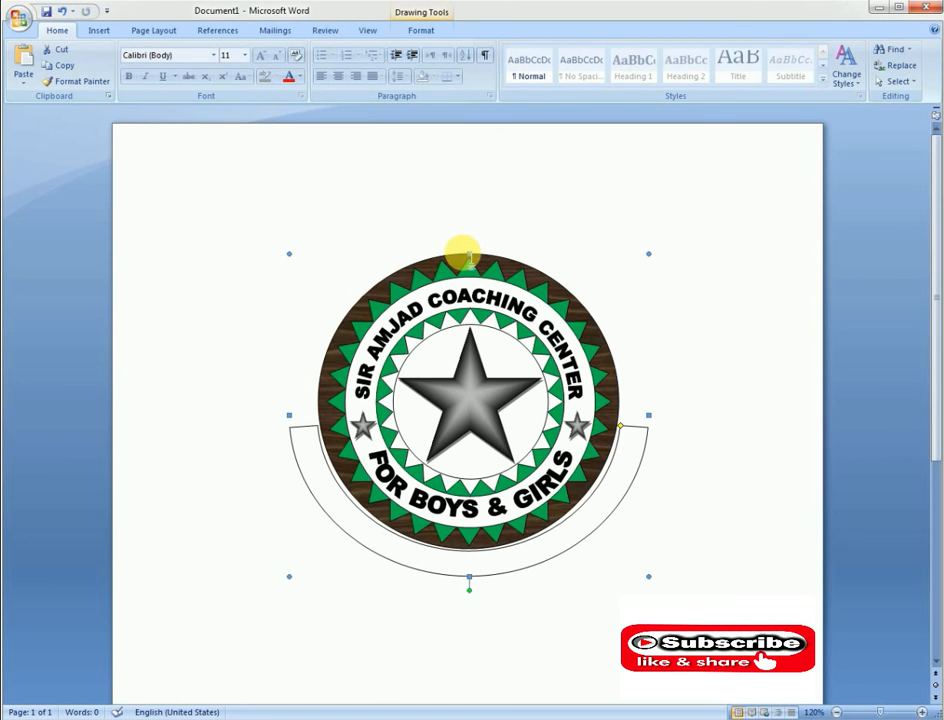
pyautogui.hotkey('ctrl', 'Down')
pyautogui.hotkey('ctrl', 'Down')
pyautogui.hotkey('ctrl', 'Left')
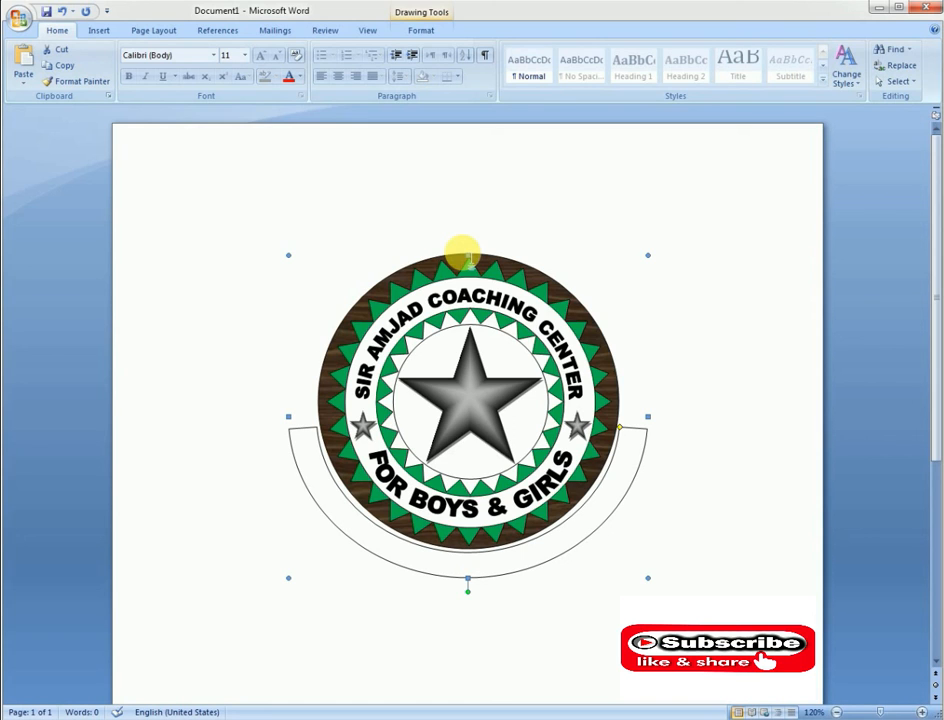
# - Fill the block arc with the standard Light Green color
pyautogui.click(410, 33)
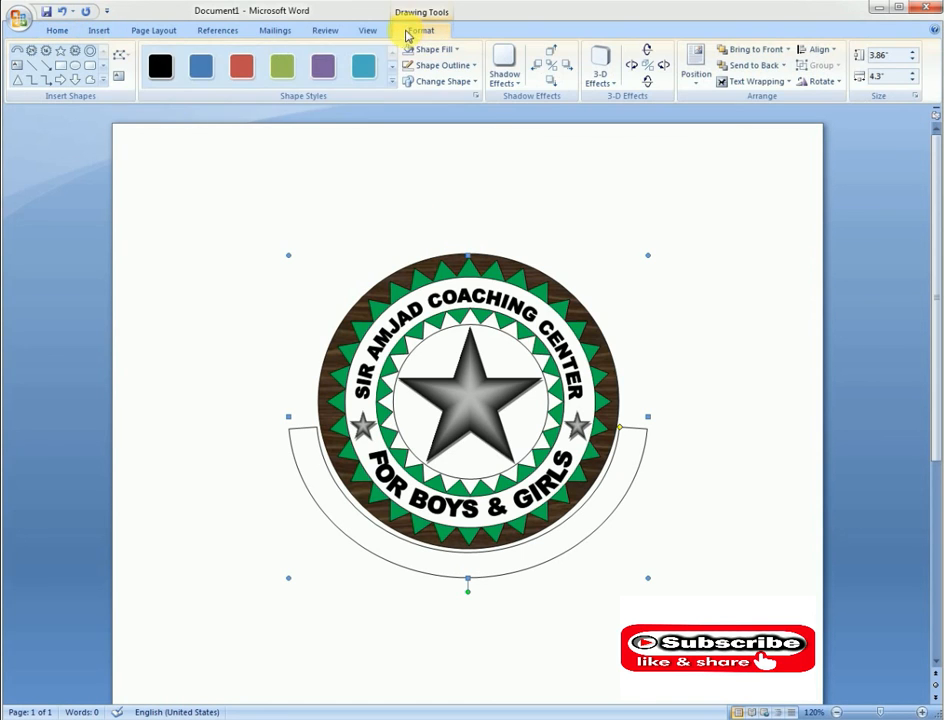
pyautogui.click(320, 459)
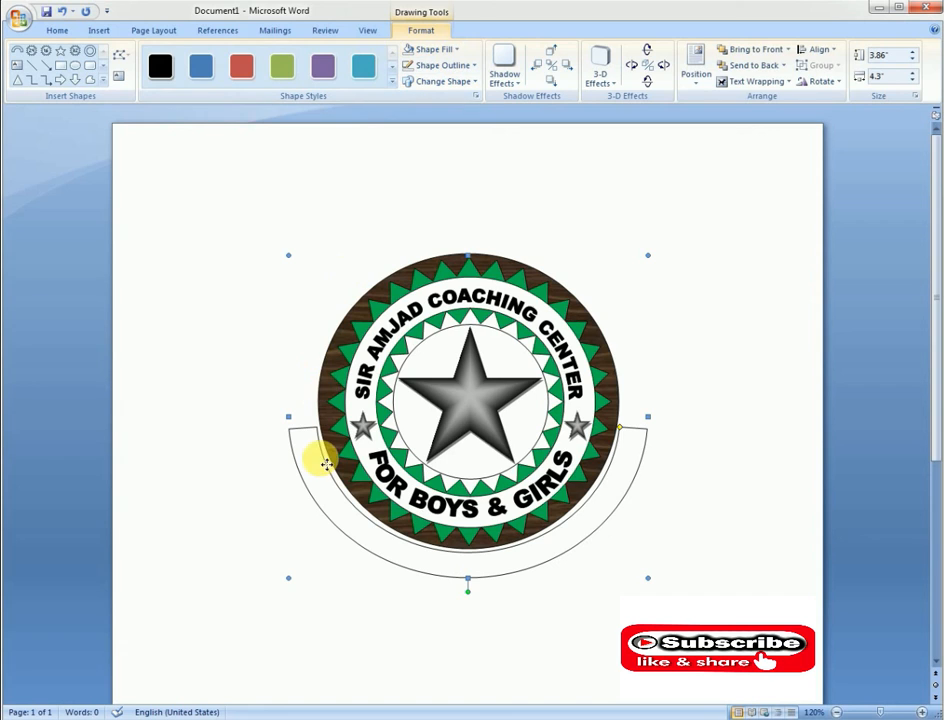
pyautogui.click(460, 50)
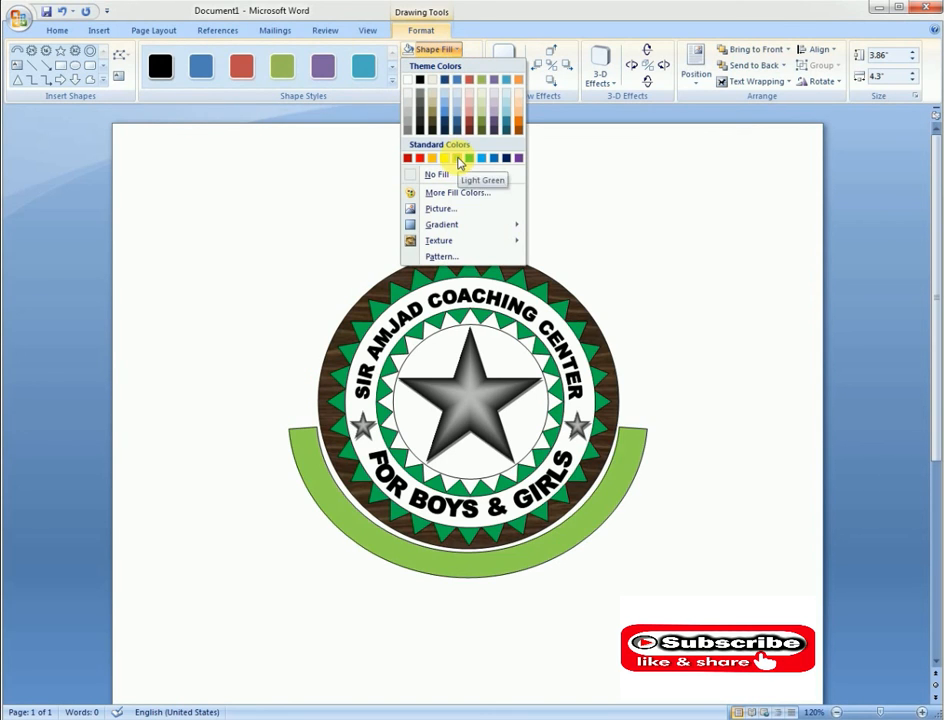
pyautogui.click(459, 163)
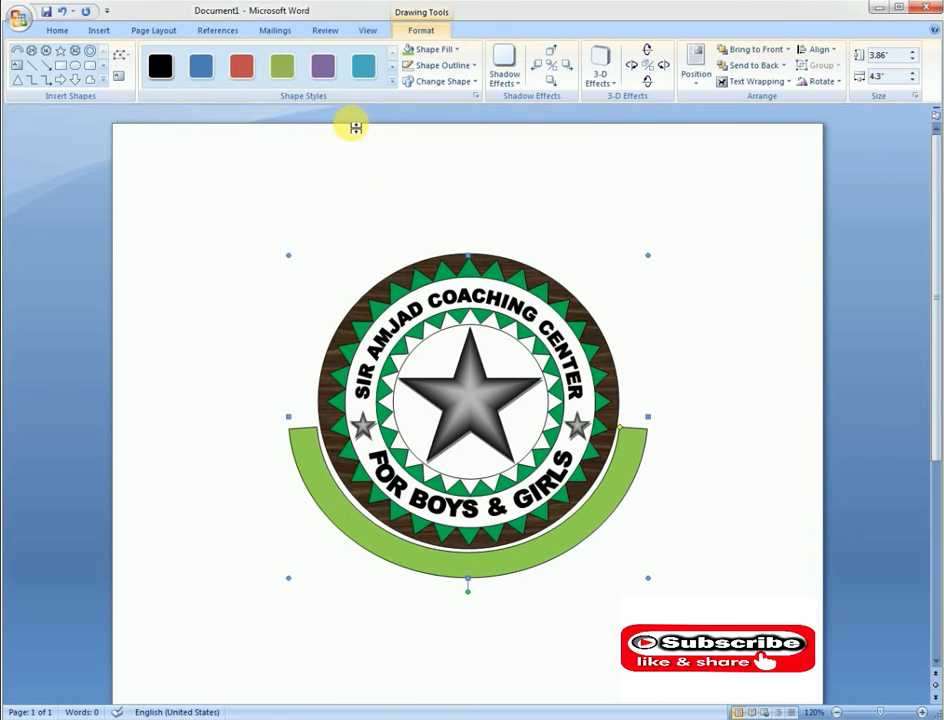
pyautogui.click(101, 79)
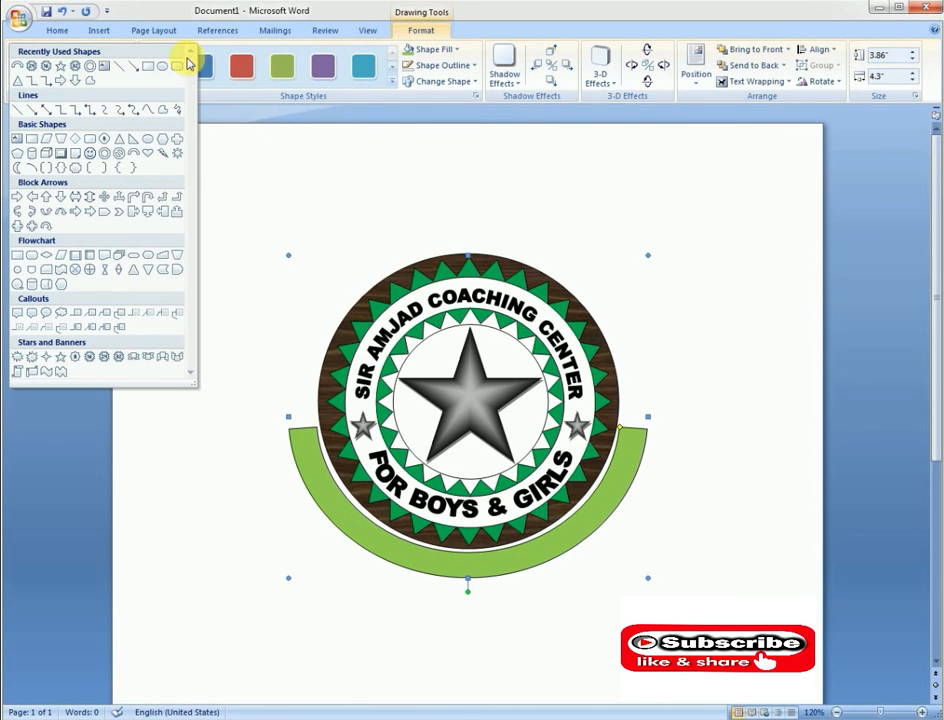
pyautogui.click(153, 72)
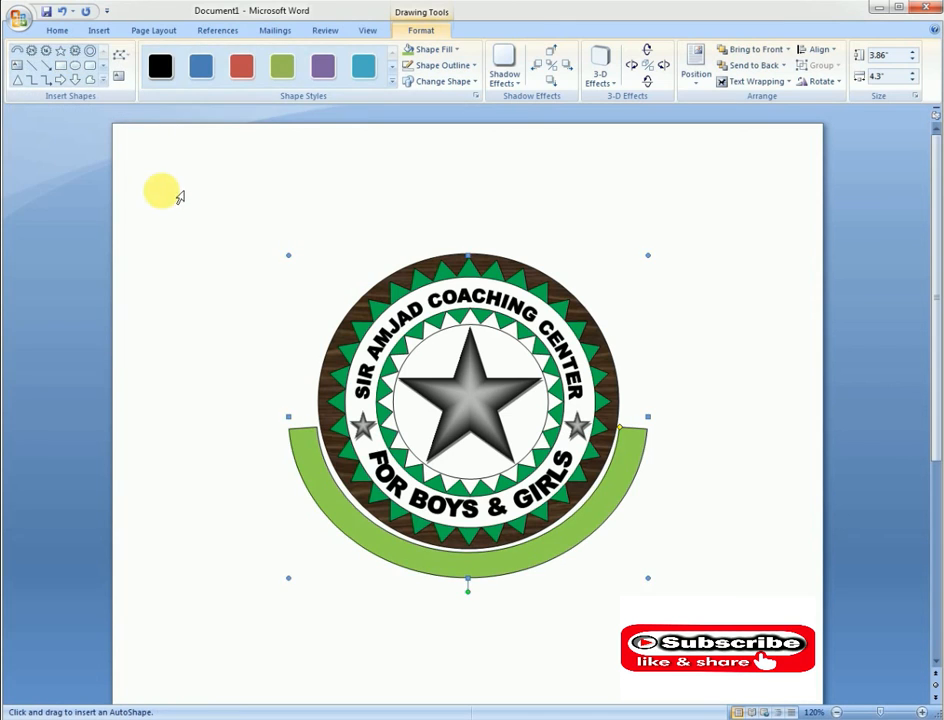
pyautogui.click(174, 197)
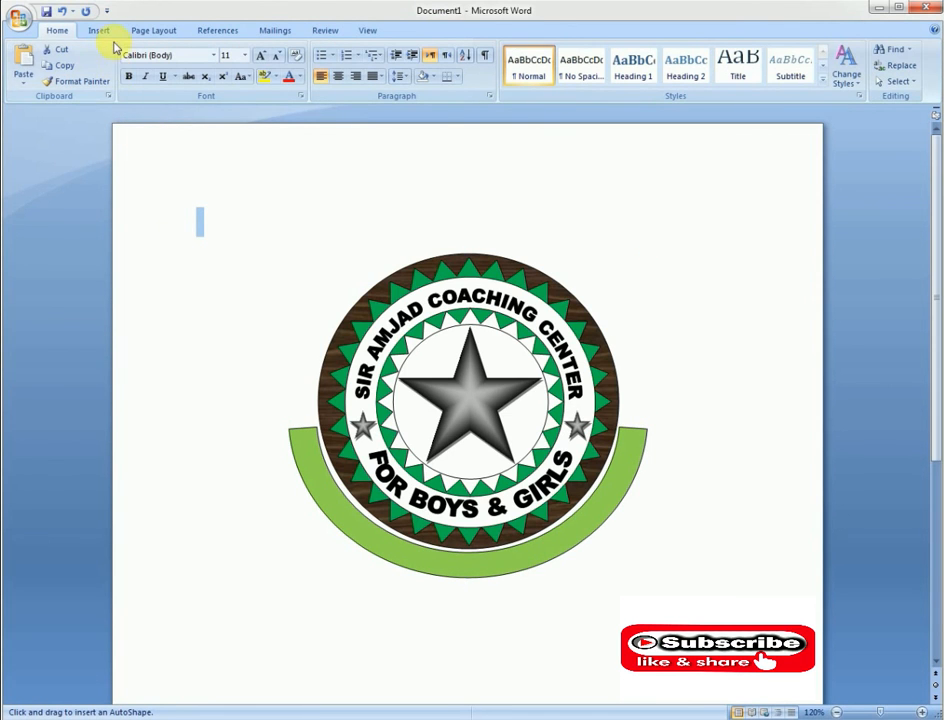
# - Draw a narrow guide rectangle about 0.38" wide and 2.25" high in the blank area left of the logo
pyautogui.click(103, 34)
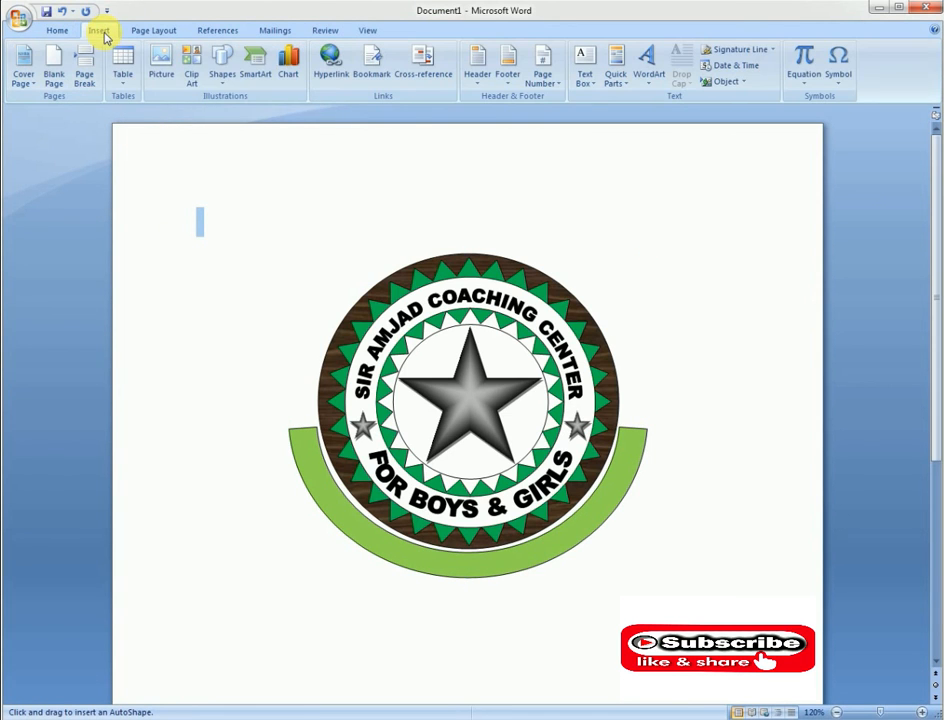
pyautogui.click(222, 74)
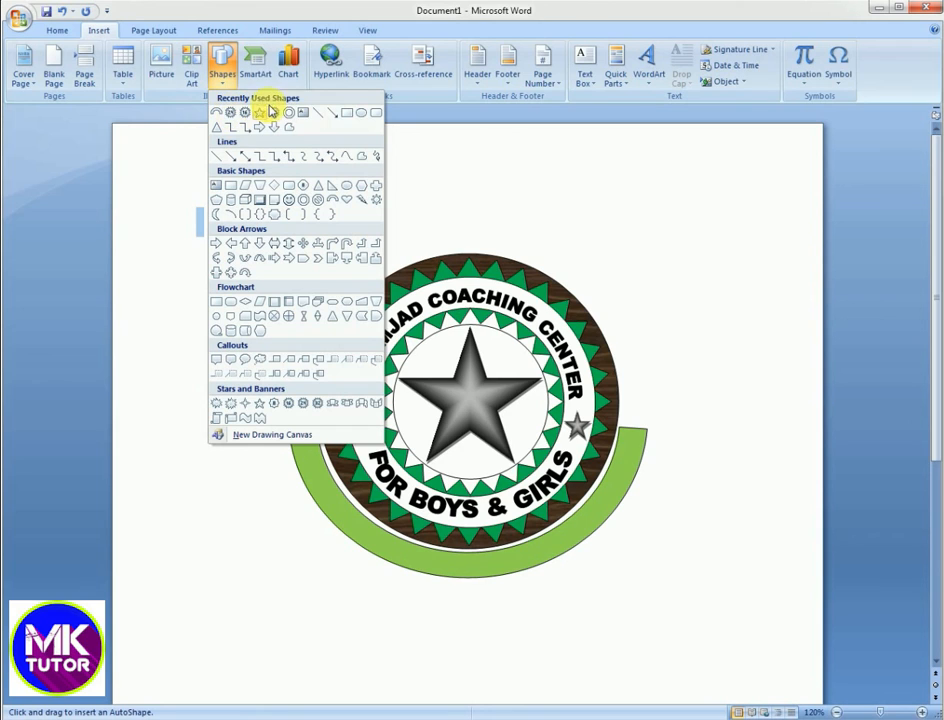
pyautogui.click(345, 117)
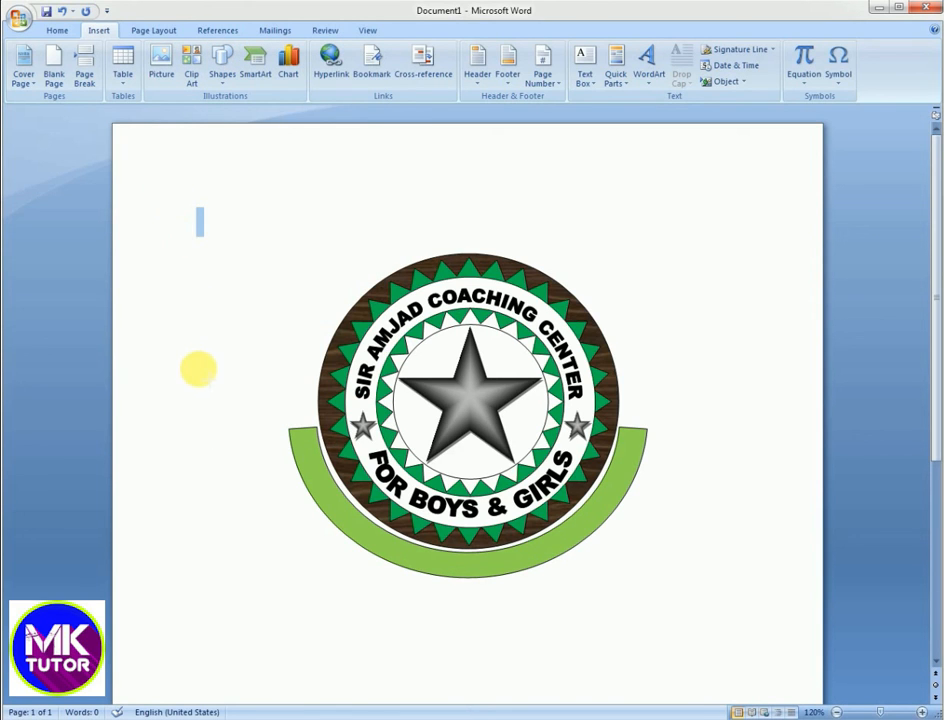
pyautogui.moveTo(168, 202); pyautogui.dragTo(201, 389)
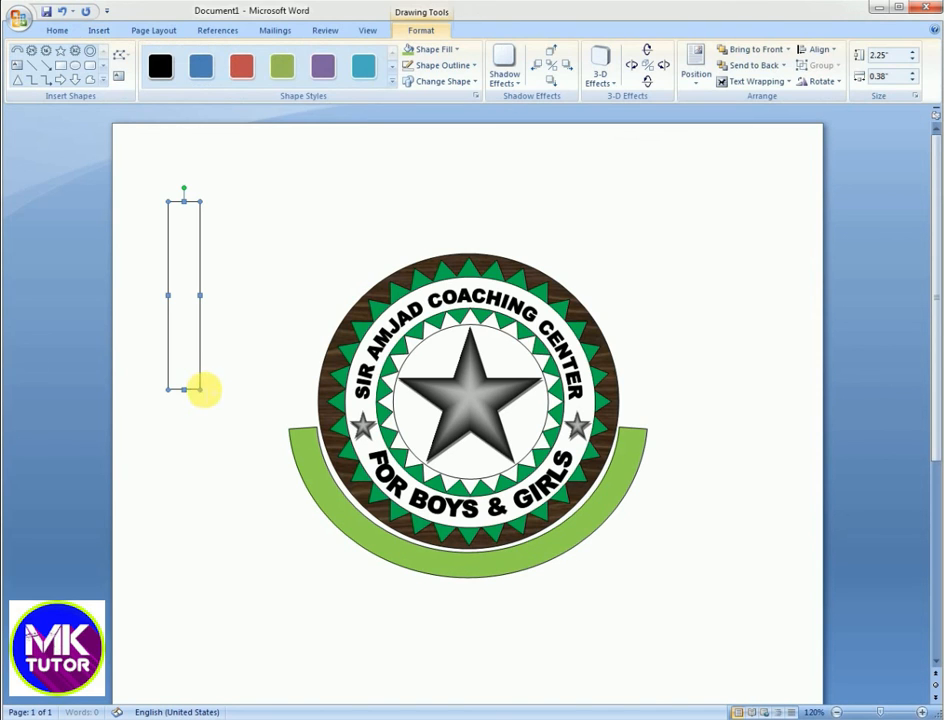
# - Trace a closed Freeform ribbon over the guide rectangle, with a V-shaped notch cut into its lower end
pyautogui.click(103, 84)
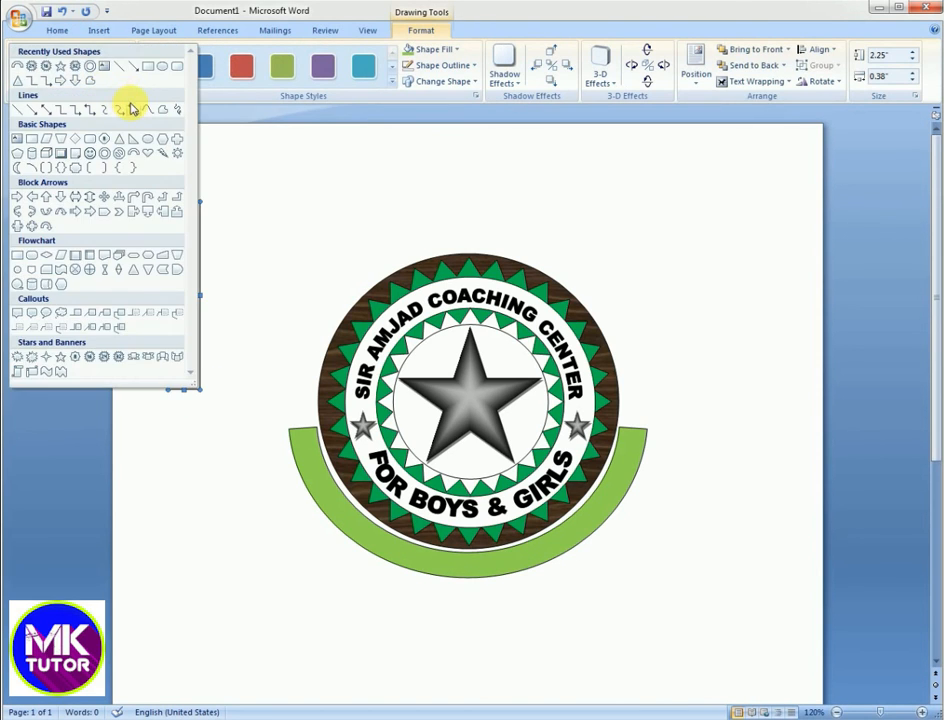
pyautogui.click(161, 112)
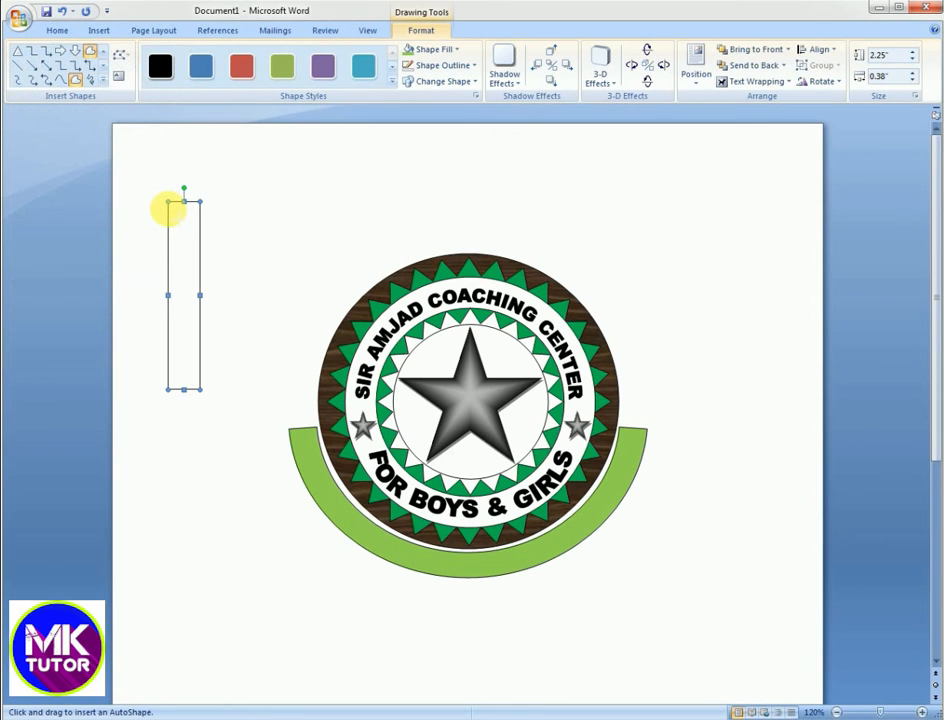
pyautogui.moveTo(168, 202)
pyautogui.mouseDown()
pyautogui.moveTo(168, 388)
pyautogui.moveTo(179, 360)
pyautogui.mouseUp()
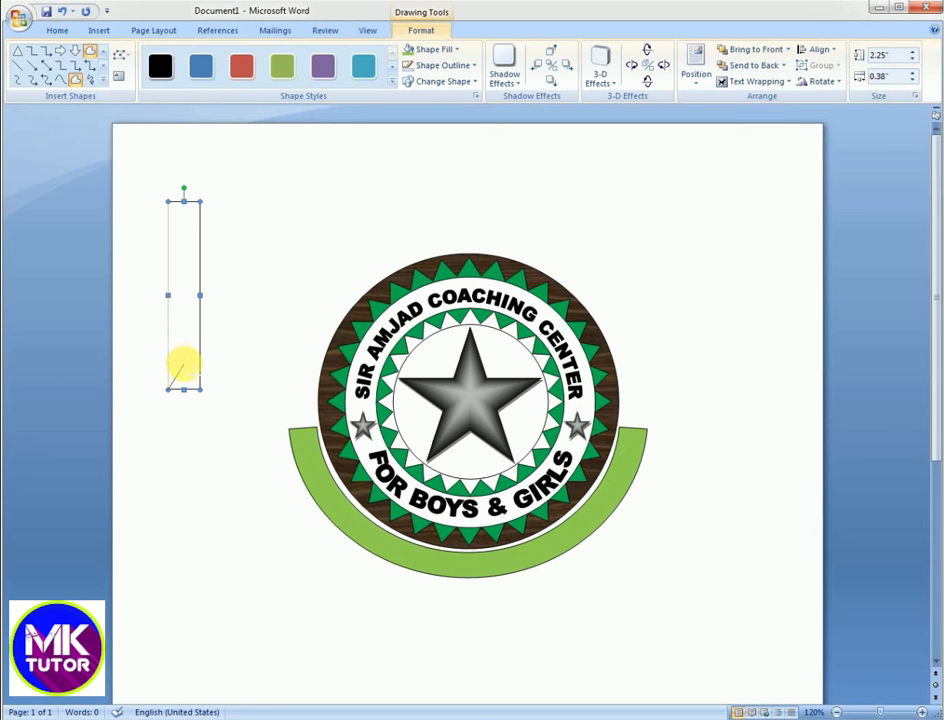
pyautogui.moveTo(183, 365)
pyautogui.mouseDown()
pyautogui.moveTo(196, 388)
pyautogui.moveTo(190, 280)
pyautogui.moveTo(201, 203)
pyautogui.mouseUp()
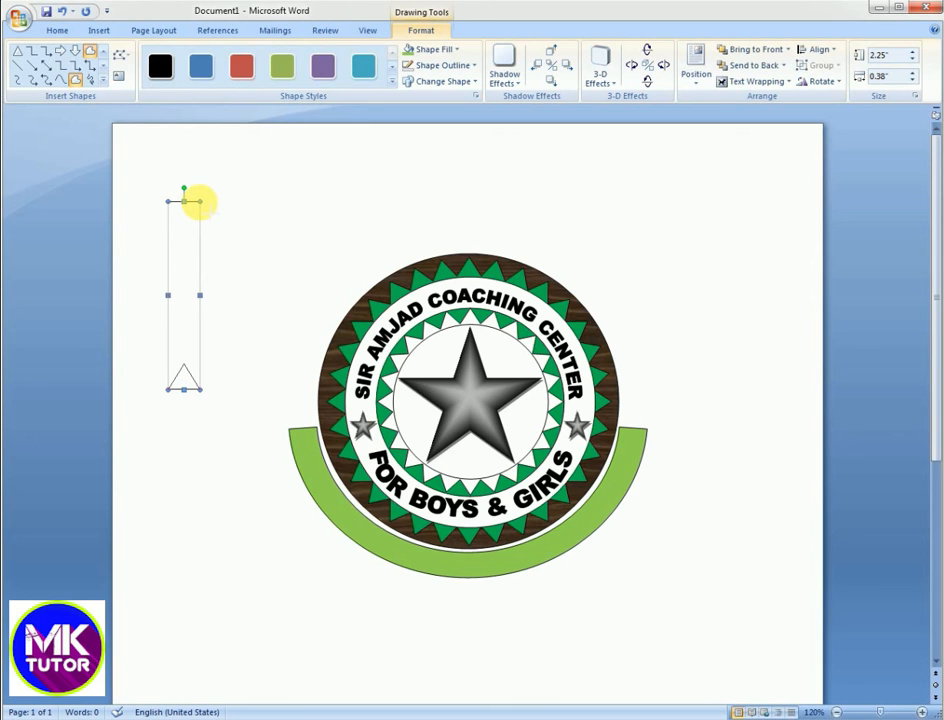
pyautogui.click(168, 202)
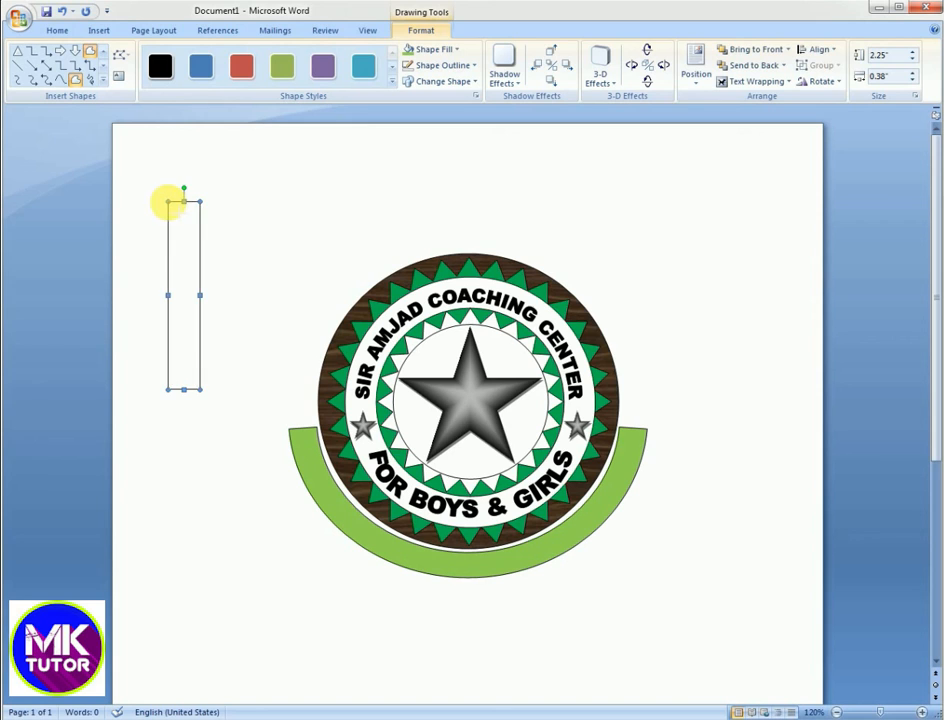
# - Move the notched ribbon so it hangs from the block arc's left end, and delete the guide rectangle
pyautogui.click(185, 242)
pyautogui.moveTo(233, 248)
pyautogui.mouseDown()
pyautogui.moveTo(258, 251)
pyautogui.moveTo(299, 440)
pyautogui.moveTo(299, 492)
pyautogui.mouseUp()
pyautogui.click(182, 267)
pyautogui.press('Delete')
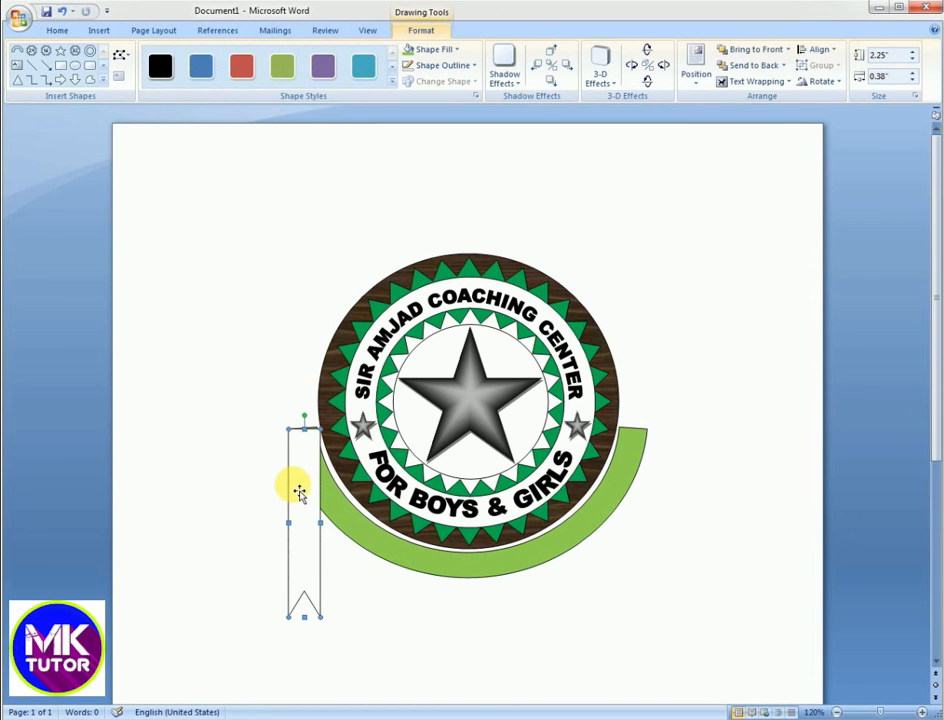
# - Set the ribbon's text wrapping to Behind Text and narrow it to about 0.31", centering it under the arc's left end
pyautogui.click(785, 88)
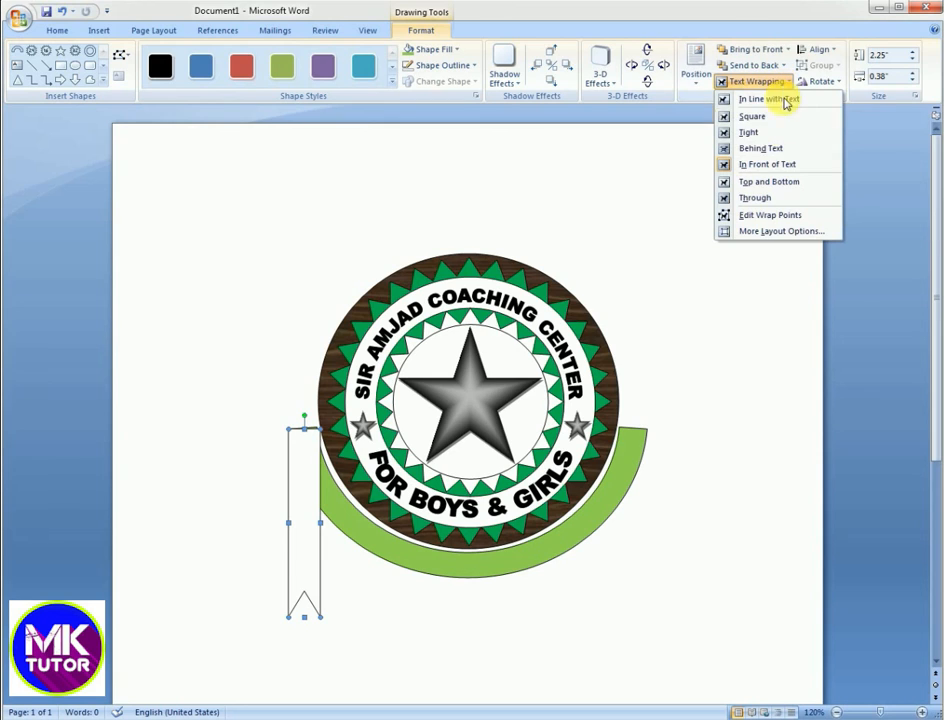
pyautogui.click(762, 149)
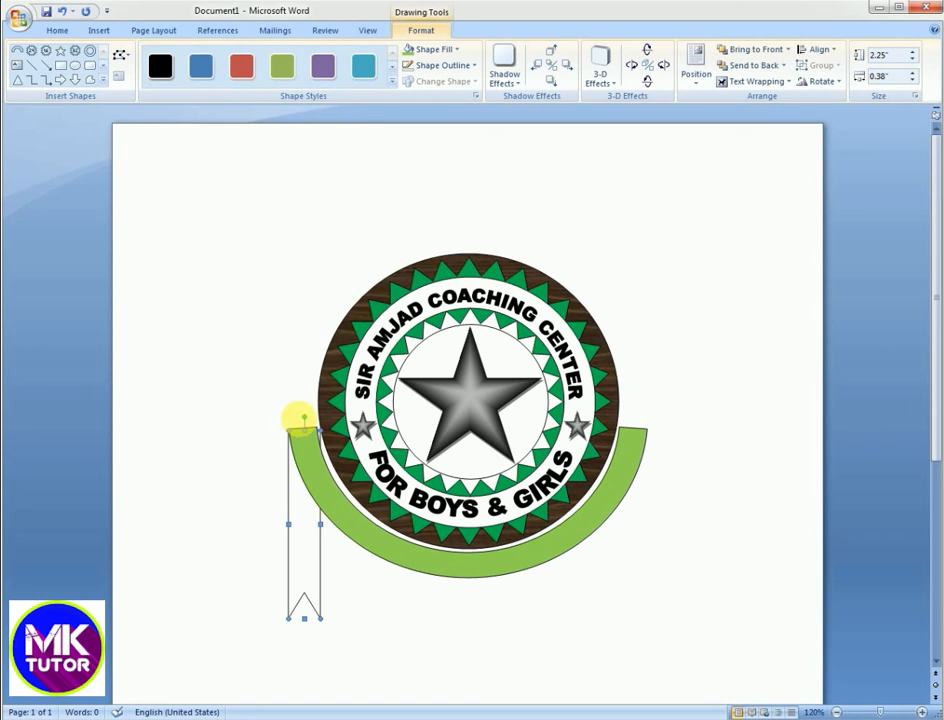
pyautogui.moveTo(321, 530); pyautogui.dragTo(318, 530)
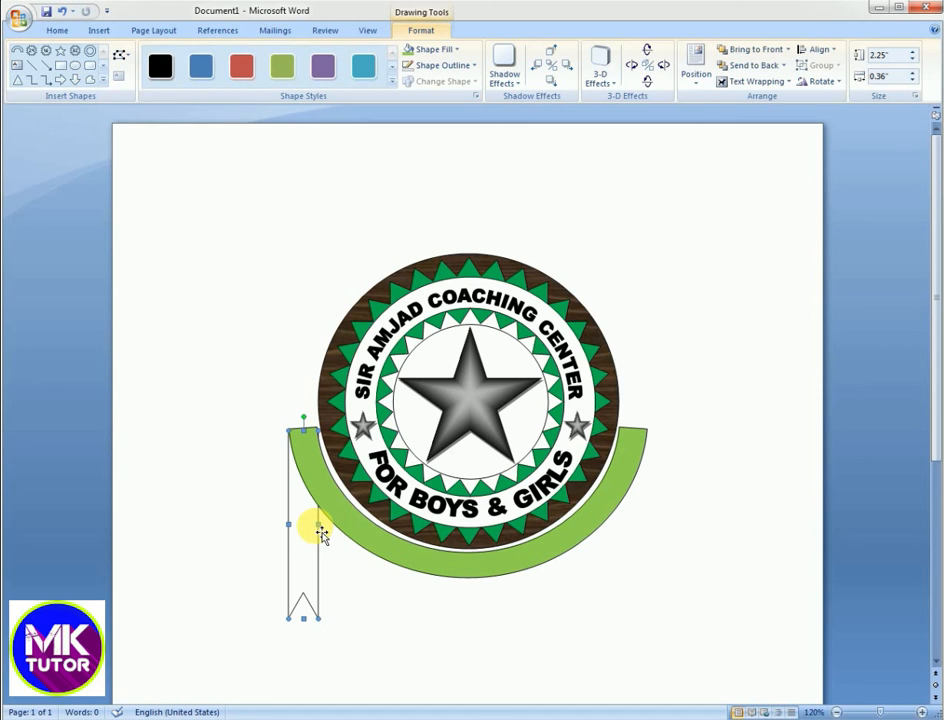
pyautogui.moveTo(318, 525); pyautogui.dragTo(314, 526)
pyautogui.hotkey('ctrl', 'Right')
pyautogui.hotkey('ctrl', 'Right')
pyautogui.hotkey('ctrl', 'Right')
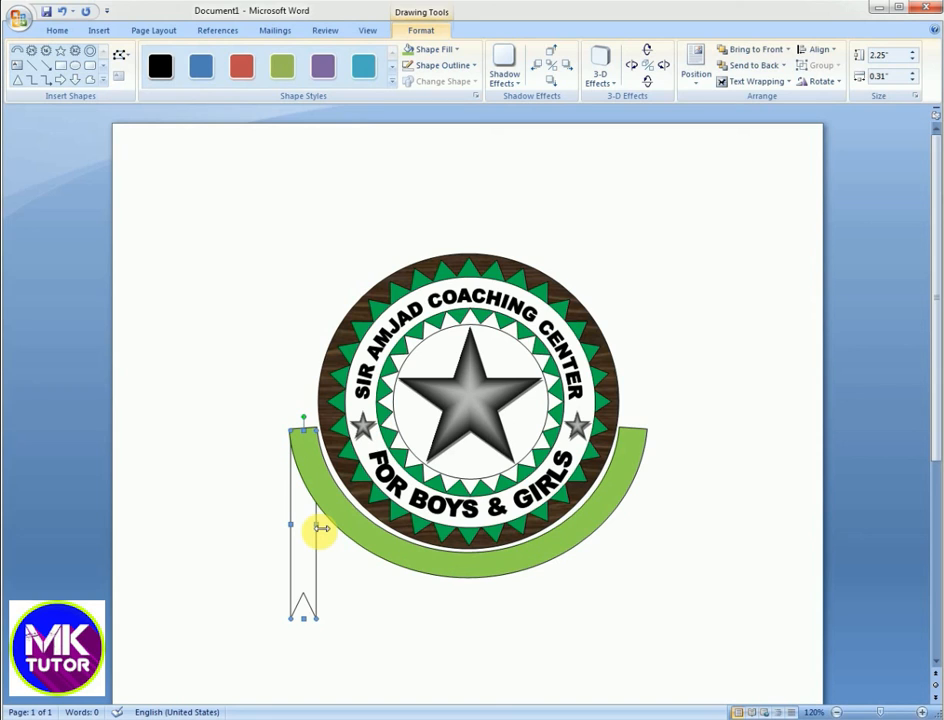
# - Fill the ribbon with the standard Green color and place a copy of it under the block arc's right end
pyautogui.click(455, 48)
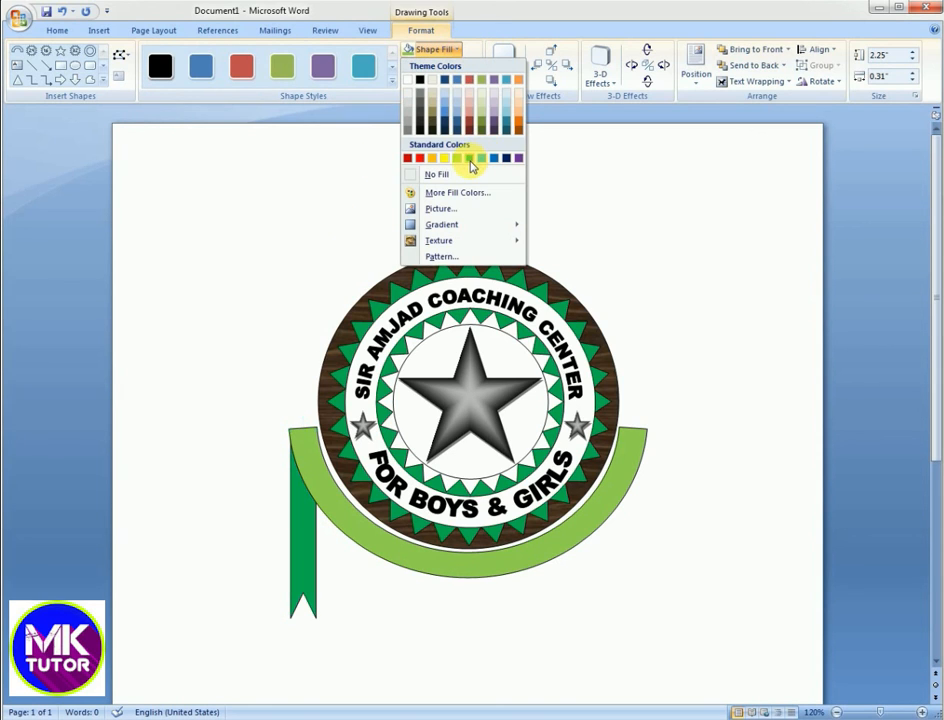
pyautogui.click(470, 158)
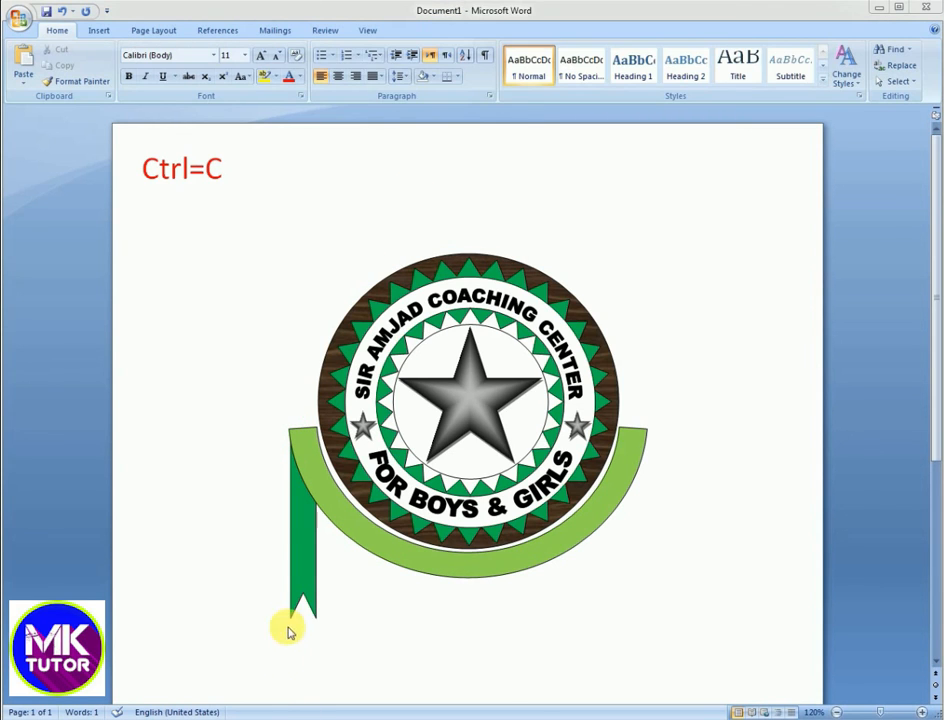
pyautogui.click(300, 568)
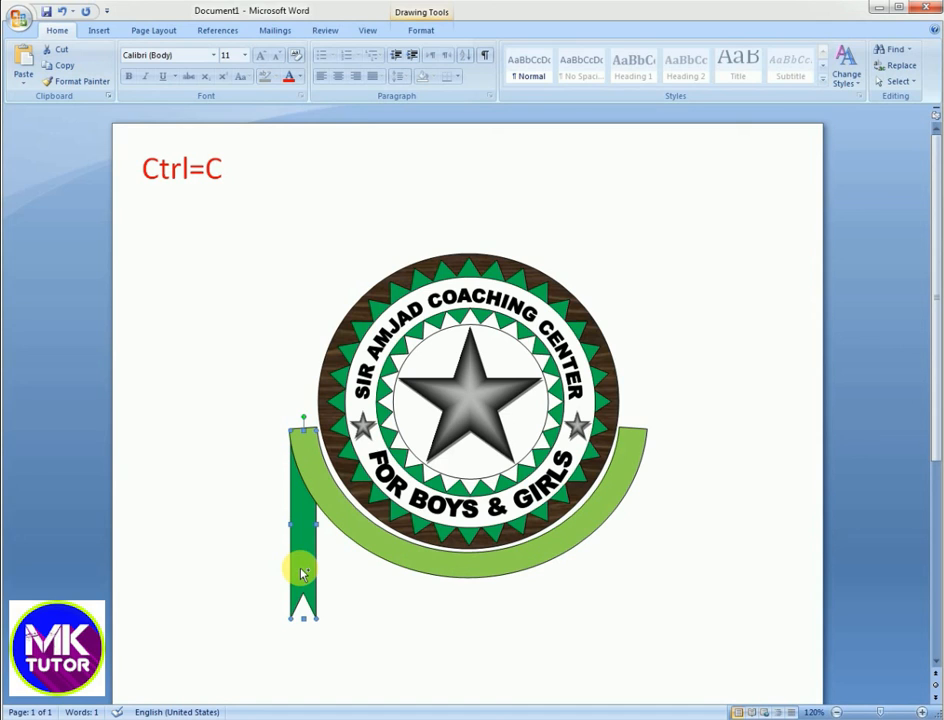
pyautogui.moveTo(297, 572); pyautogui.dragTo(629, 570)
pyautogui.moveTo(632, 574); pyautogui.dragTo(630, 574)
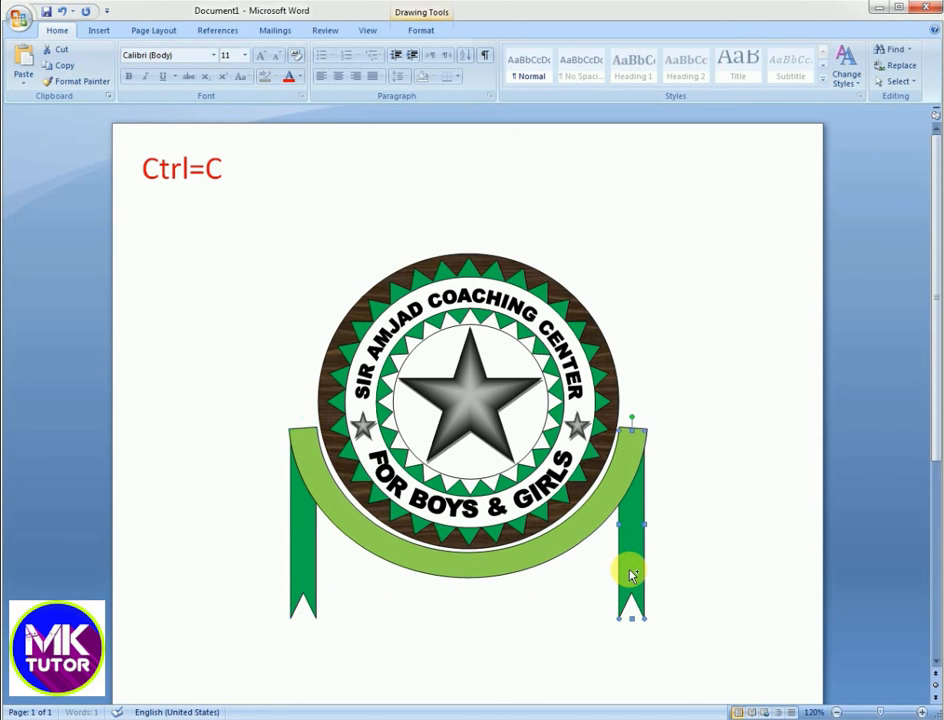